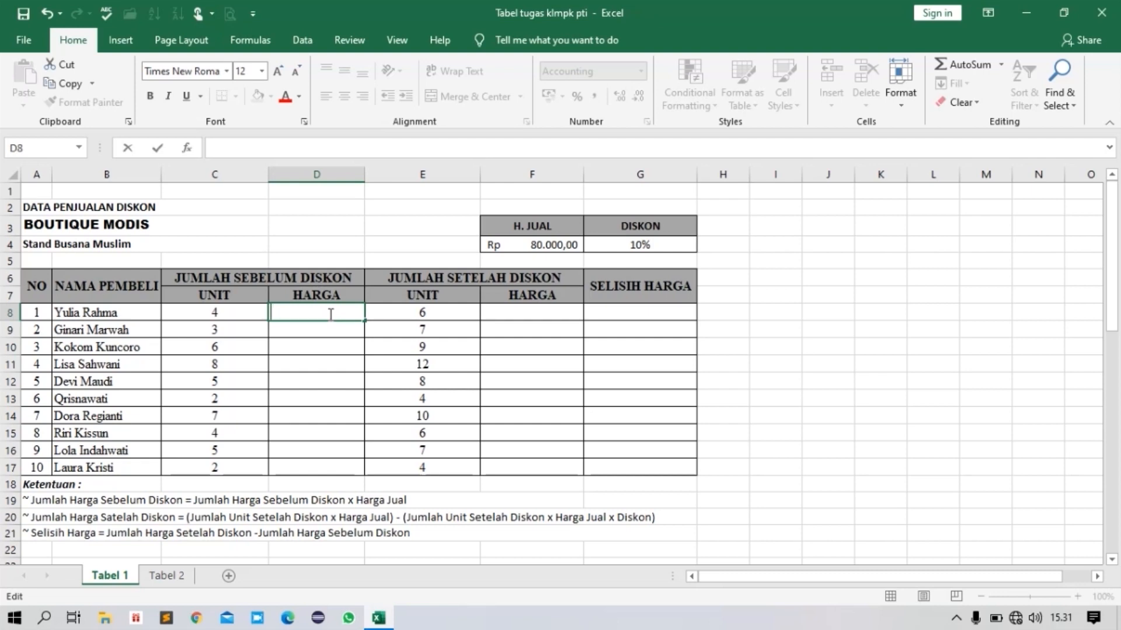
- Calculate the pre-discount HARGA by entering =C8*$F$4 in D8 and filling the formula down through D17
{"action": "type", "text": "="}
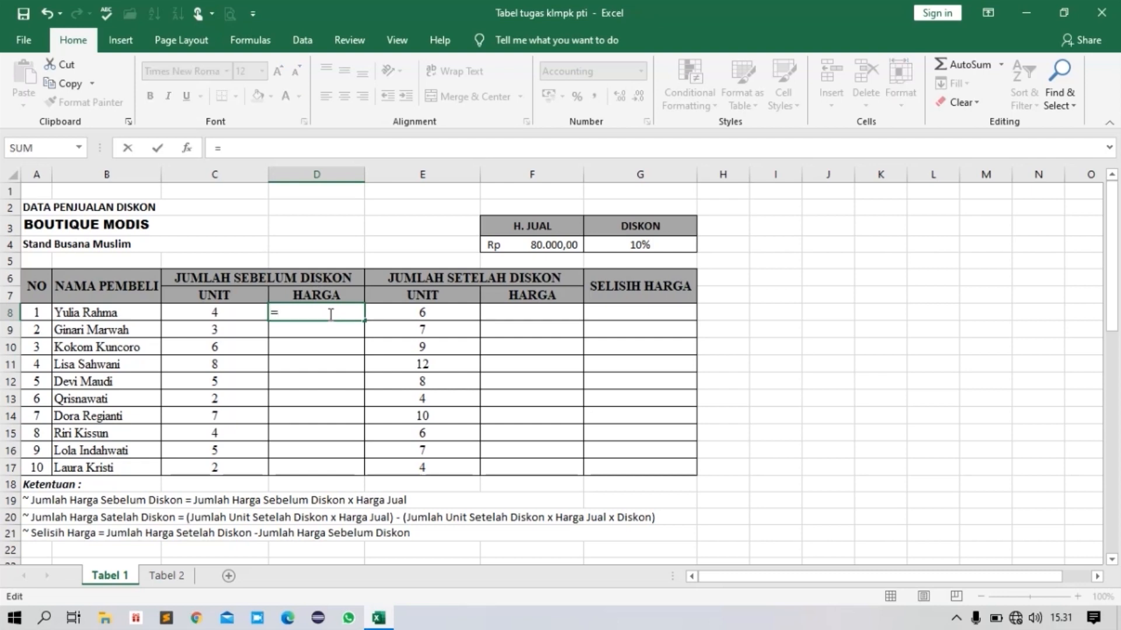
{"action": "left_click", "coordinate": [239, 315]}
{"action": "type", "text": "*"}
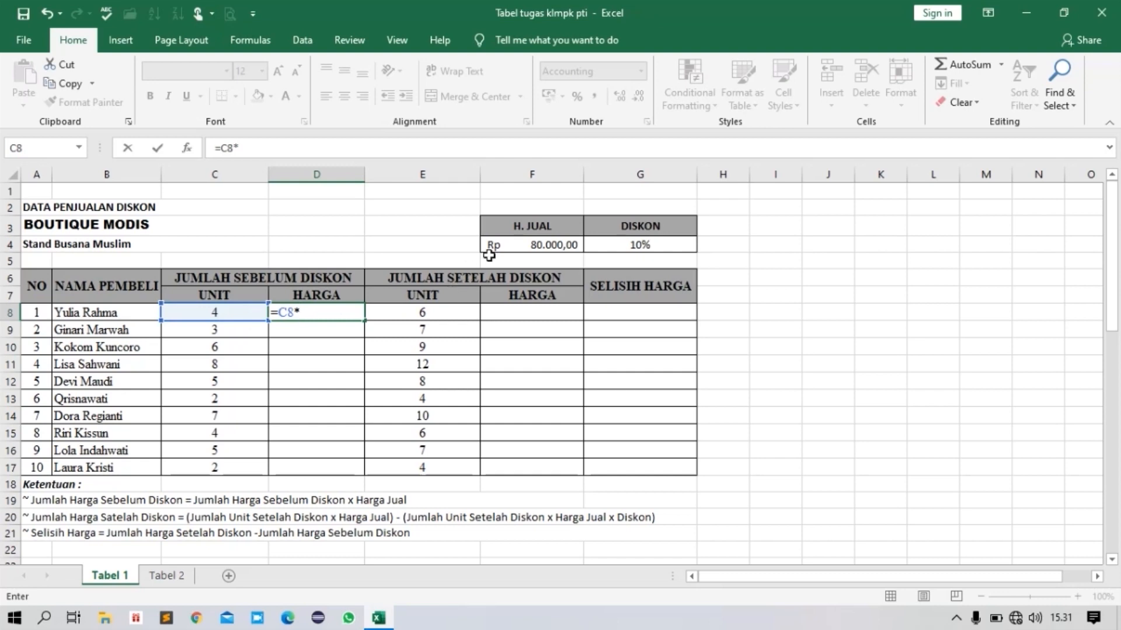
{"action": "left_click", "coordinate": [557, 247]}
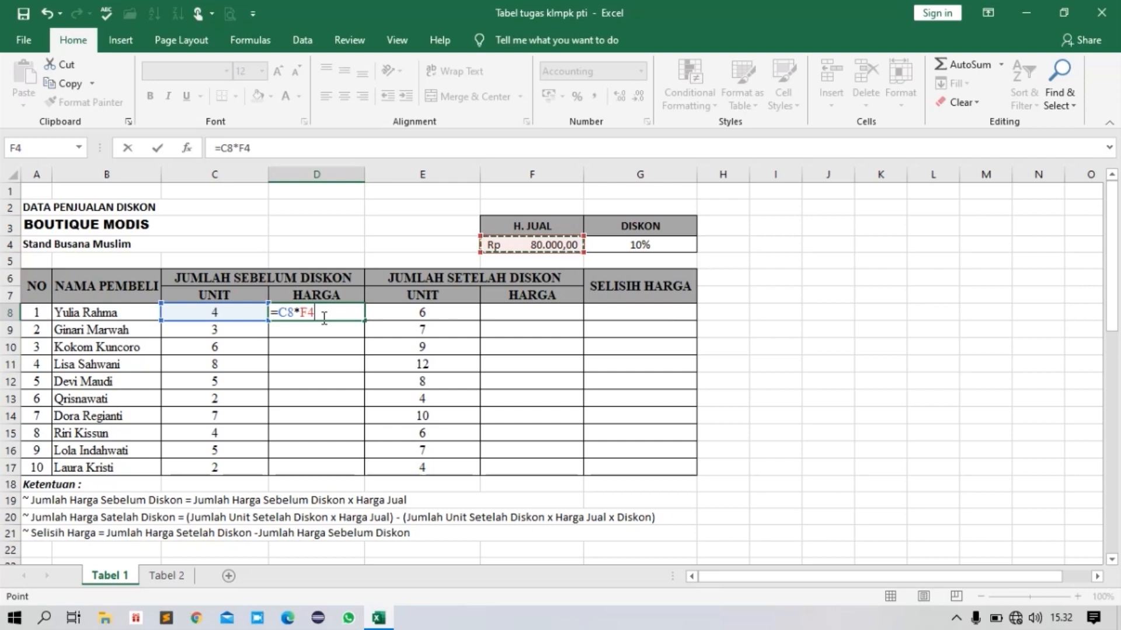
{"action": "key", "text": "Return"}
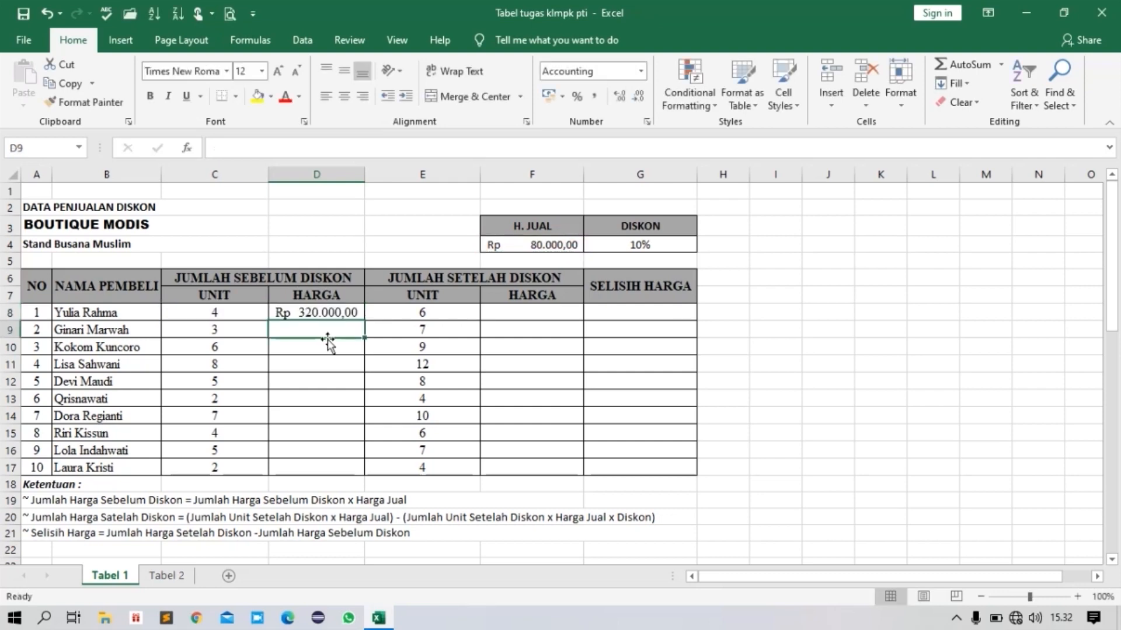
{"action": "left_click", "coordinate": [357, 314]}
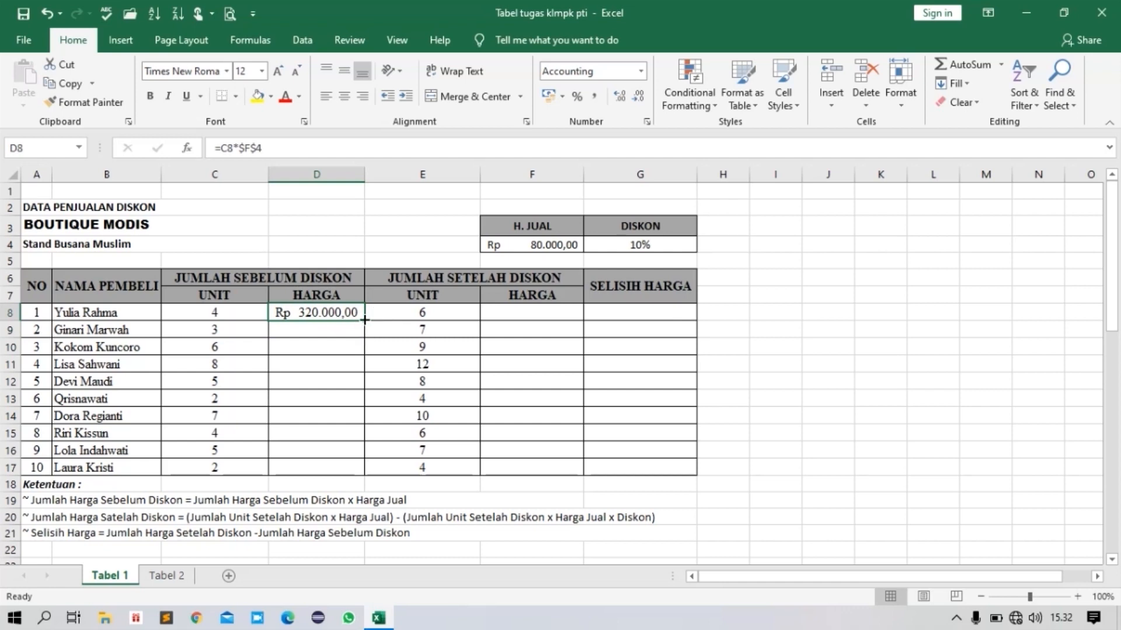
{"action": "left_click_drag", "start_coordinate": [364, 320], "coordinate": [338, 468]}
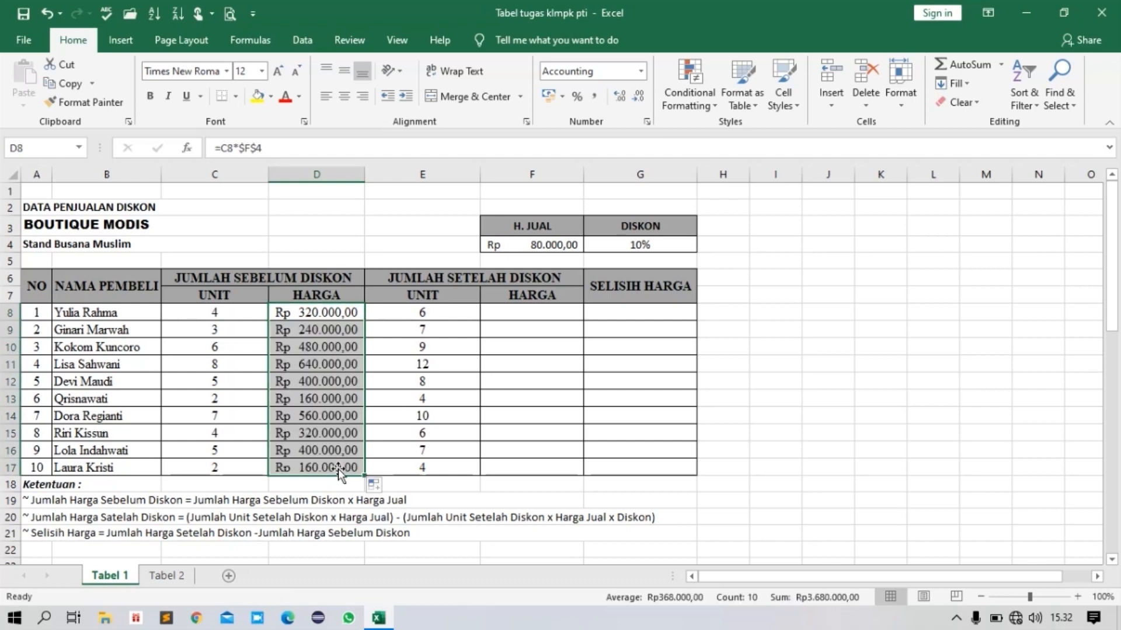
- Inspect the copied formula in D9 to check its relative and absolute cell references
{"action": "left_click", "coordinate": [341, 327]}
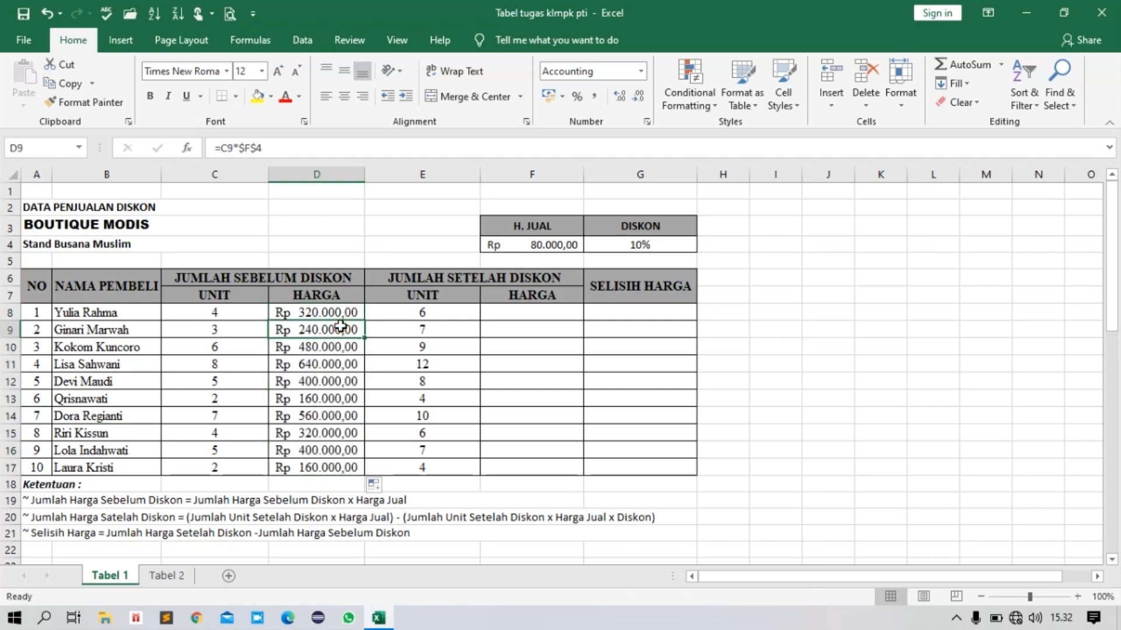
{"action": "double_click", "coordinate": [341, 327]}
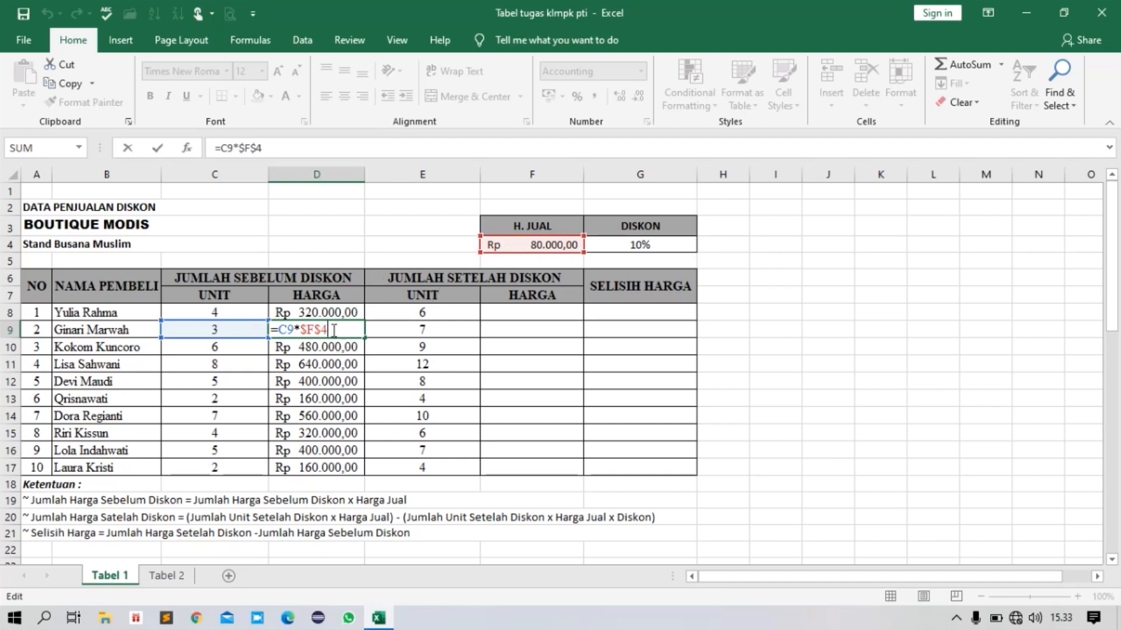
{"action": "key", "text": "Return"}
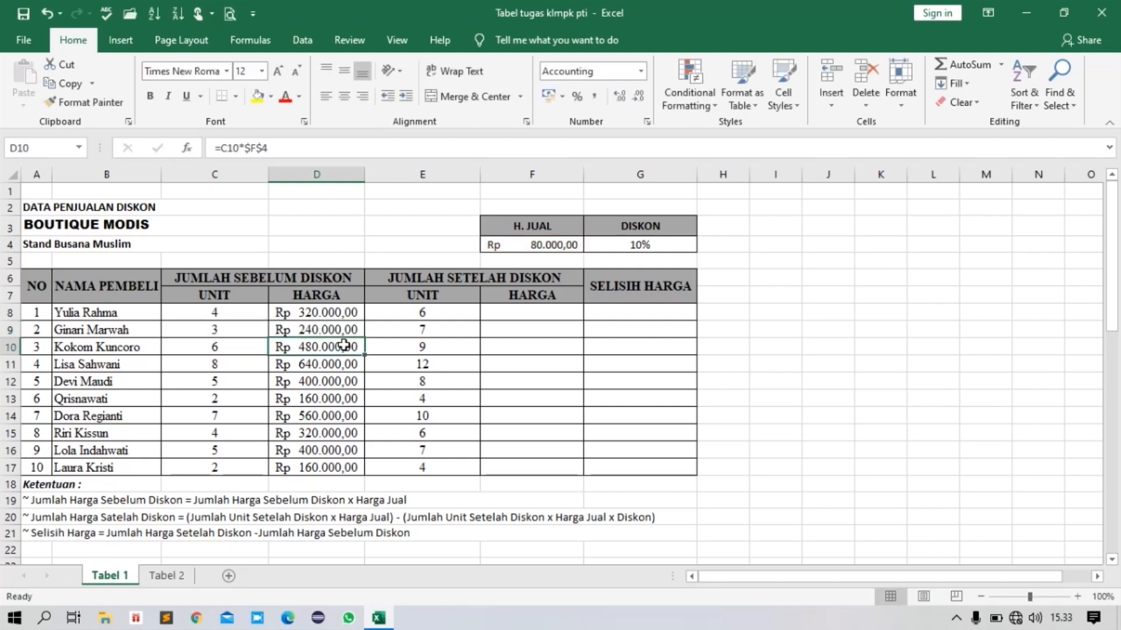
- Calculate the after-discount HARGA by entering =E8*$F$4-(E8*$F$4*$G$4) in F8 and filling the formula down through F17
{"action": "left_click", "coordinate": [534, 318]}
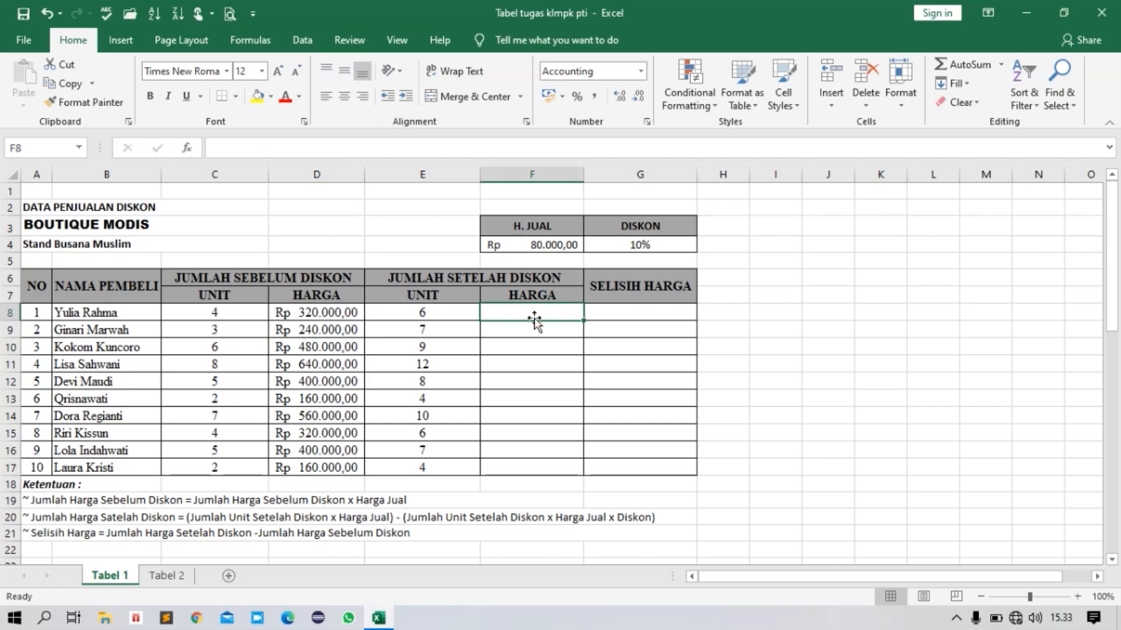
{"action": "type", "text": "="}
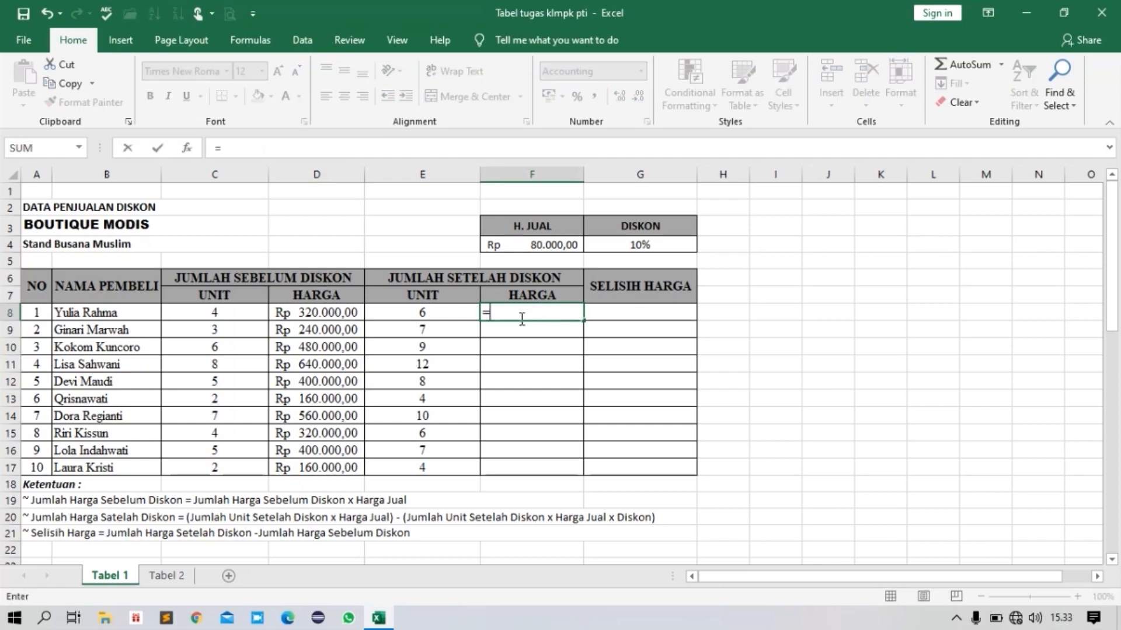
{"action": "left_click", "coordinate": [445, 315]}
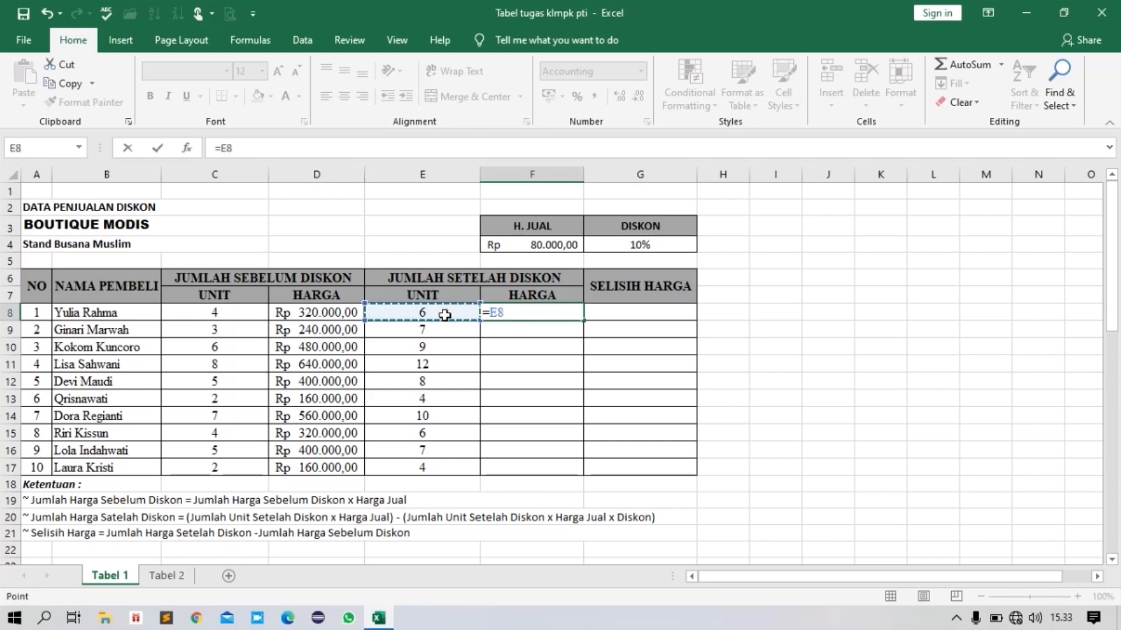
{"action": "type", "text": "*"}
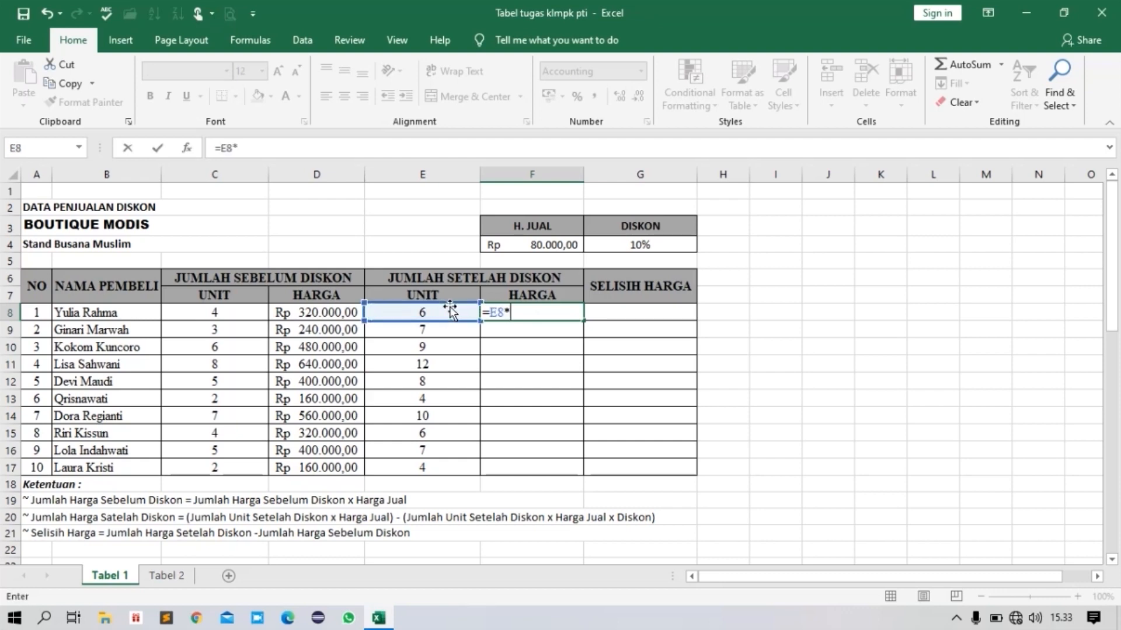
{"action": "left_click", "coordinate": [545, 243]}
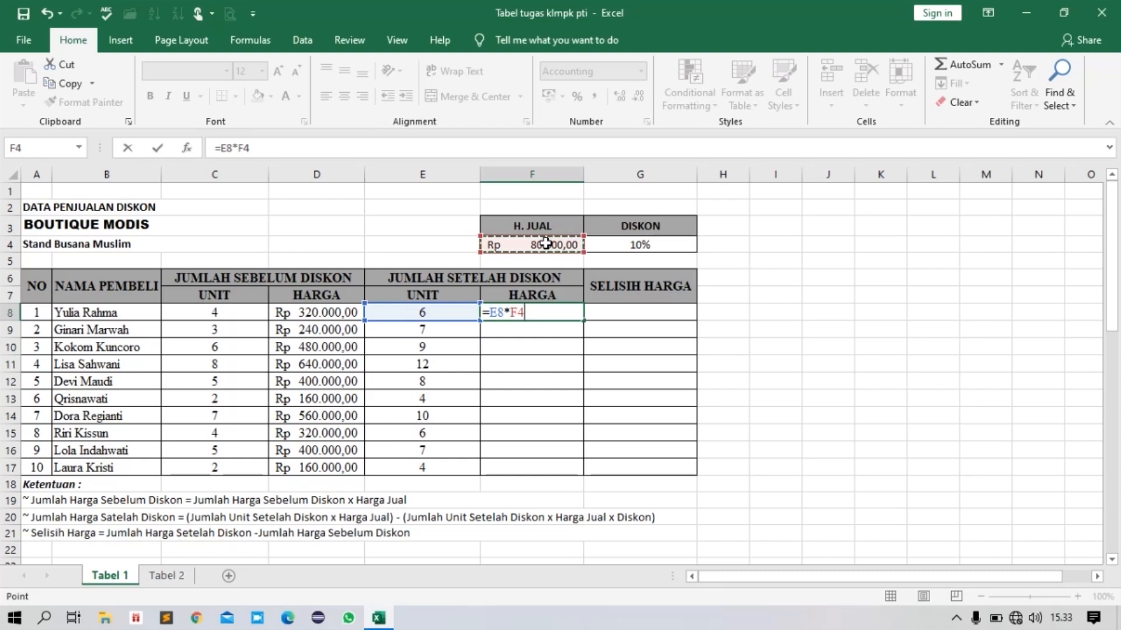
{"action": "key", "text": "F4"}
{"action": "type", "text": "-("}
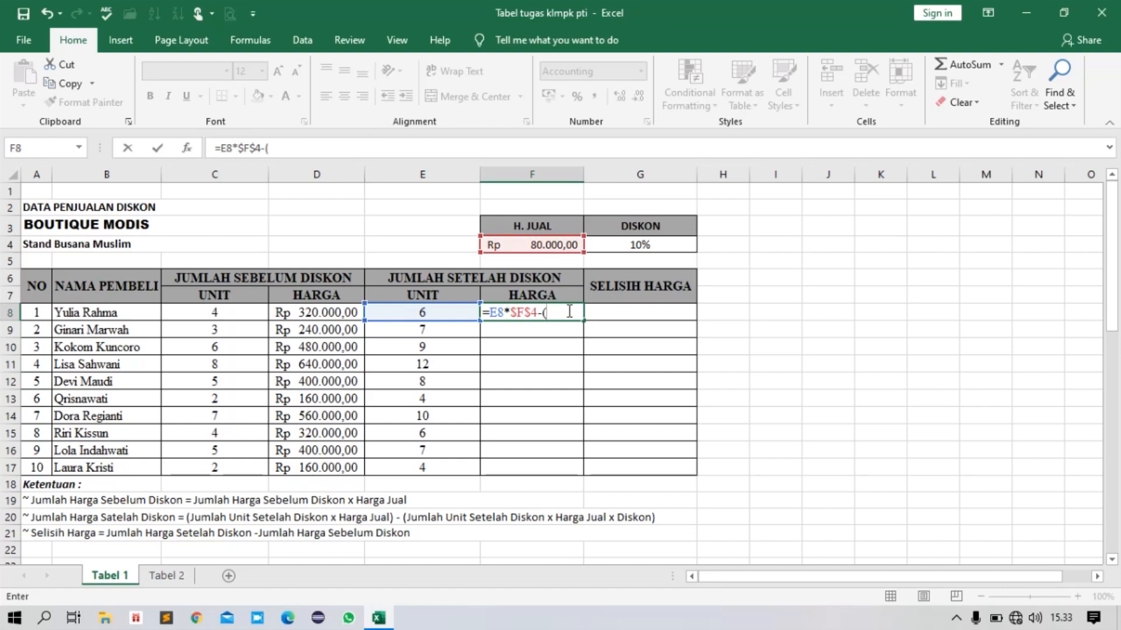
{"action": "left_click", "coordinate": [407, 310]}
{"action": "type", "text": "*"}
{"action": "left_click", "coordinate": [540, 244]}
{"action": "key", "text": "F4"}
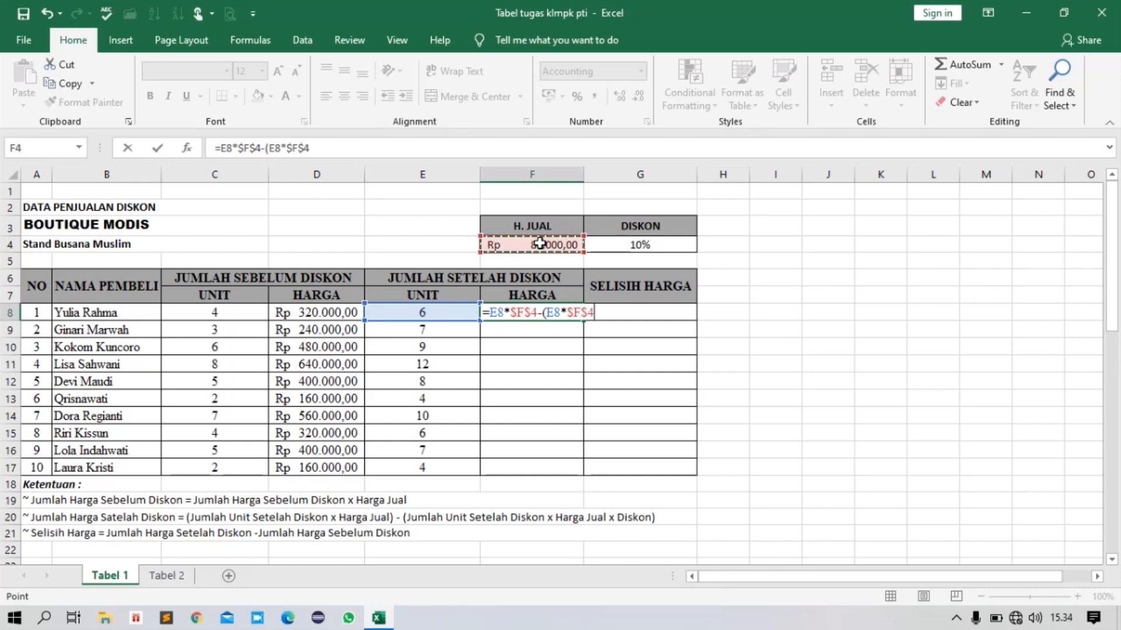
{"action": "type", "text": "*"}
{"action": "left_click", "coordinate": [632, 246]}
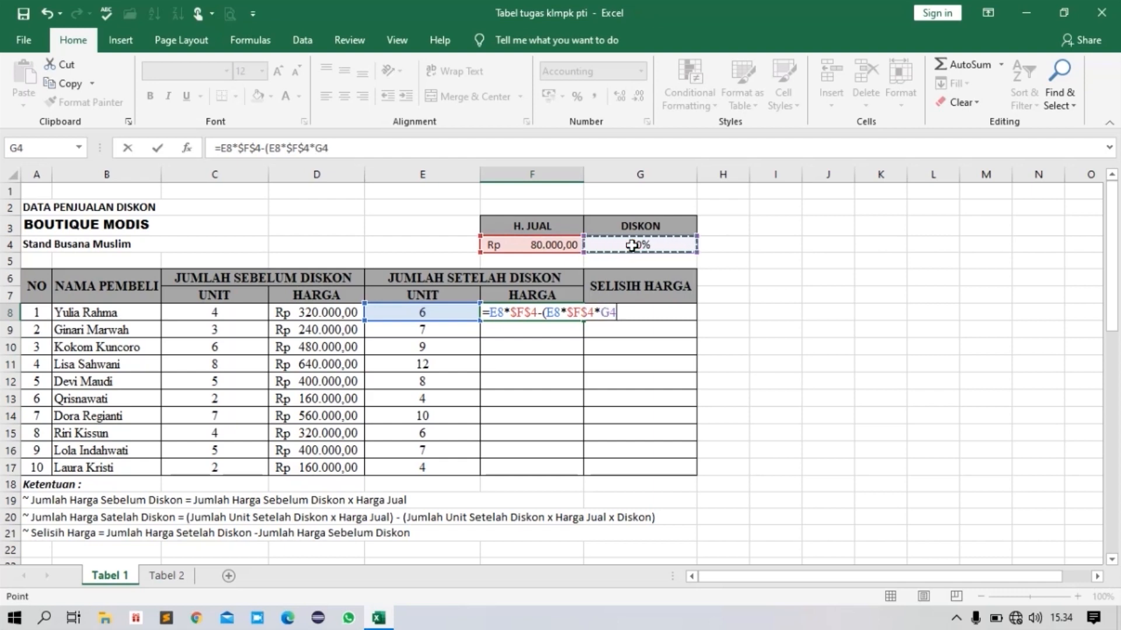
{"action": "key", "text": "F4"}
{"action": "type", "text": ")"}
{"action": "key", "text": "Return"}
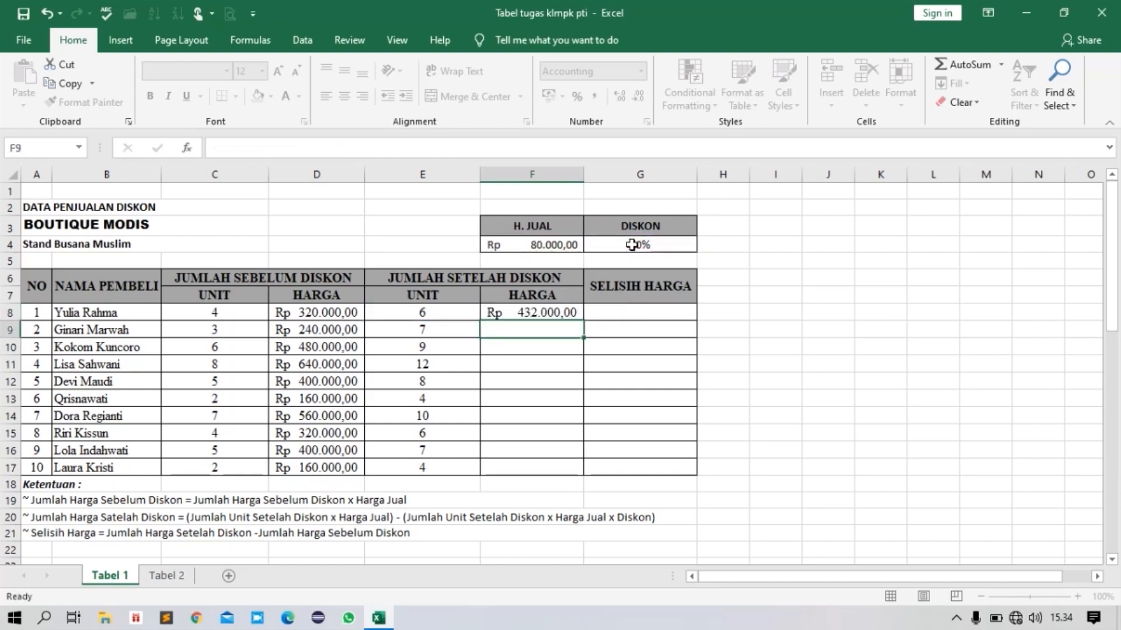
{"action": "left_click", "coordinate": [575, 314]}
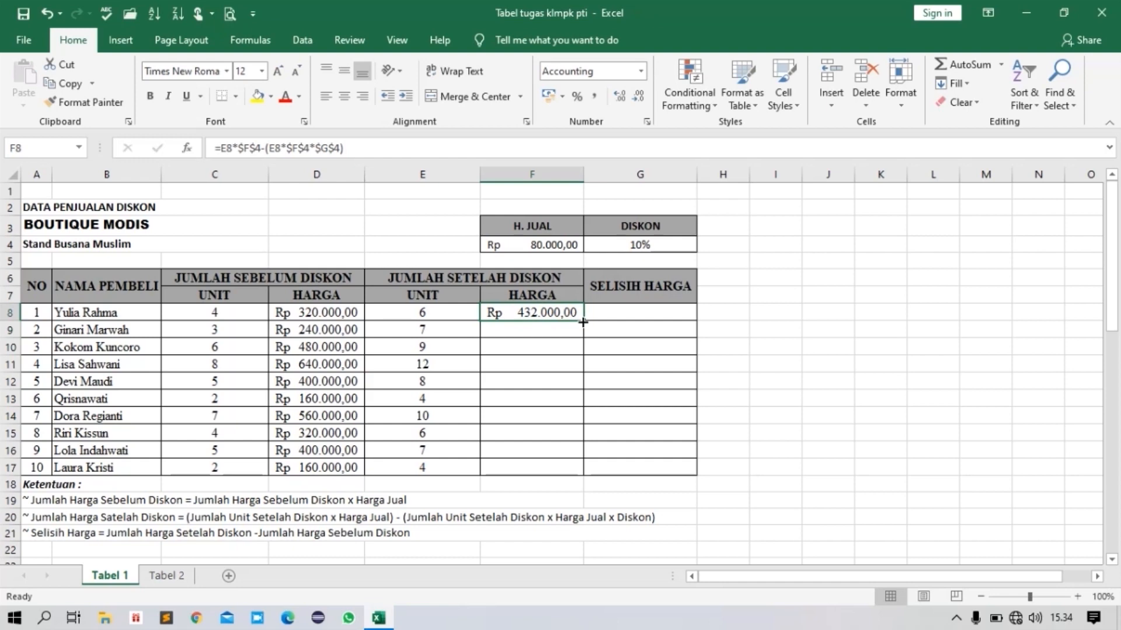
{"action": "left_click_drag", "start_coordinate": [582, 319], "coordinate": [578, 471]}
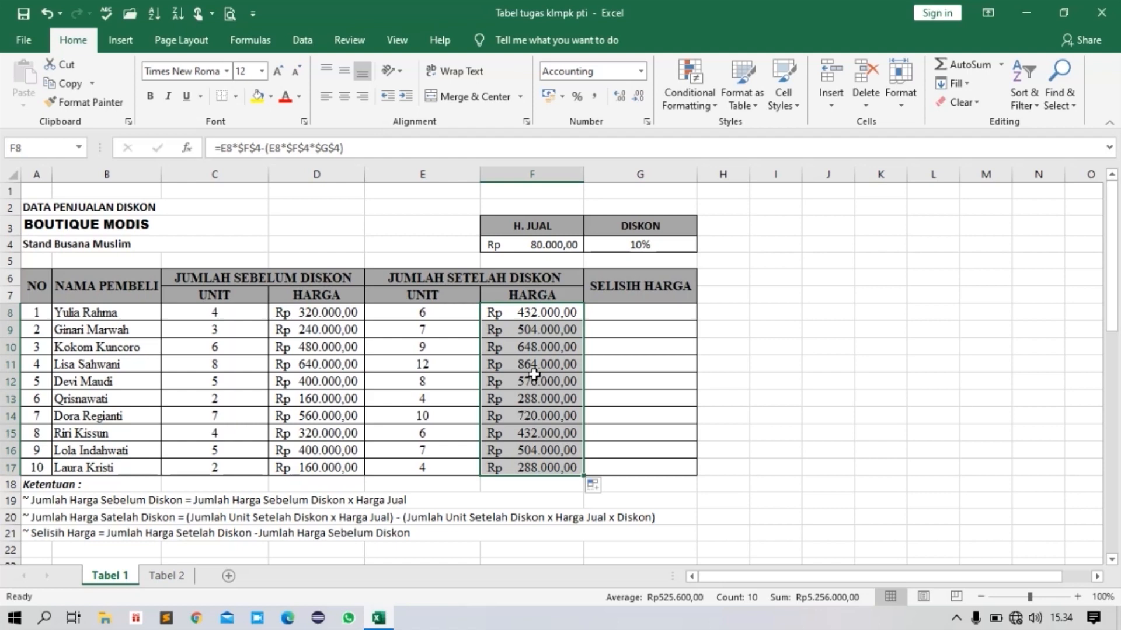
- Calculate SELISIH HARGA by entering =F8-D8 in G8 and filling the formula down through G17
{"action": "left_click", "coordinate": [611, 316]}
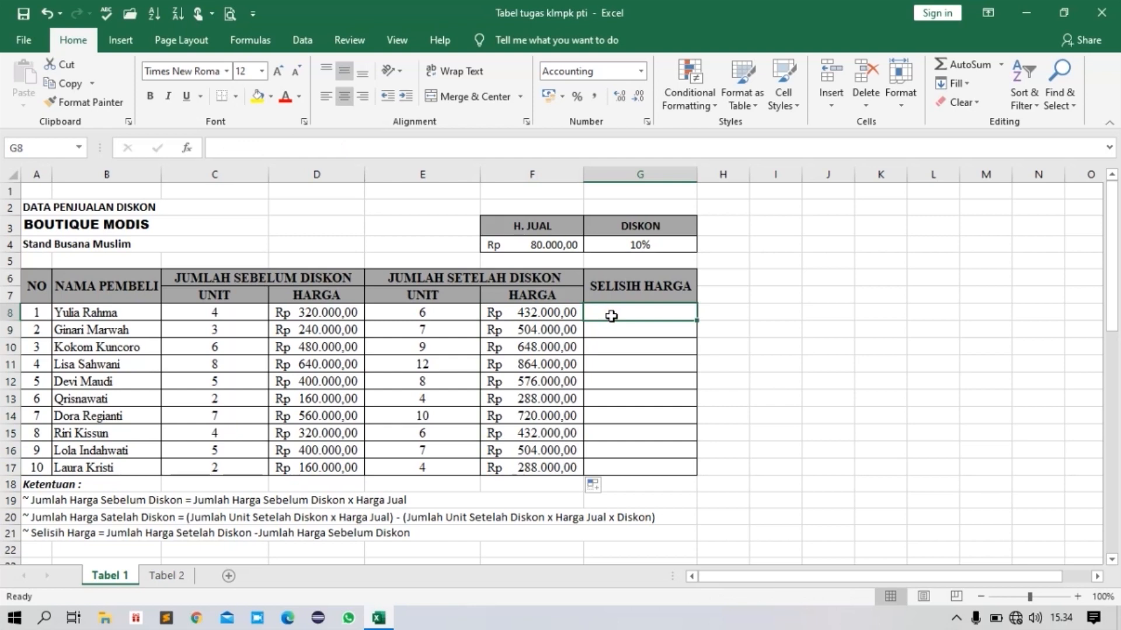
{"action": "type", "text": "="}
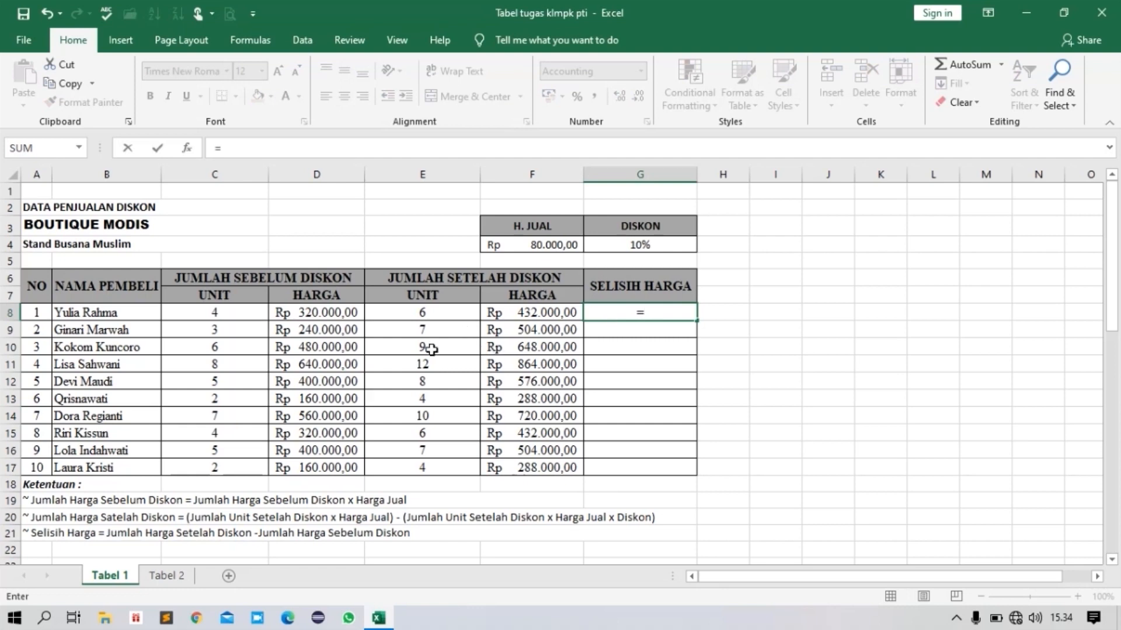
{"action": "left_click", "coordinate": [552, 319]}
{"action": "type", "text": "-"}
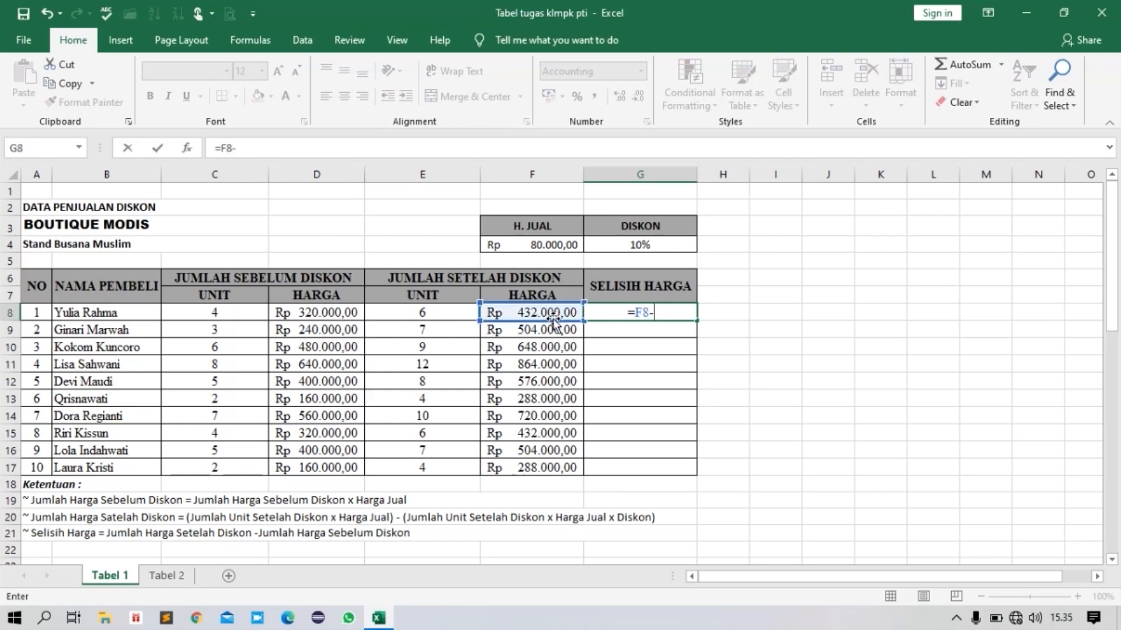
{"action": "left_click", "coordinate": [341, 315]}
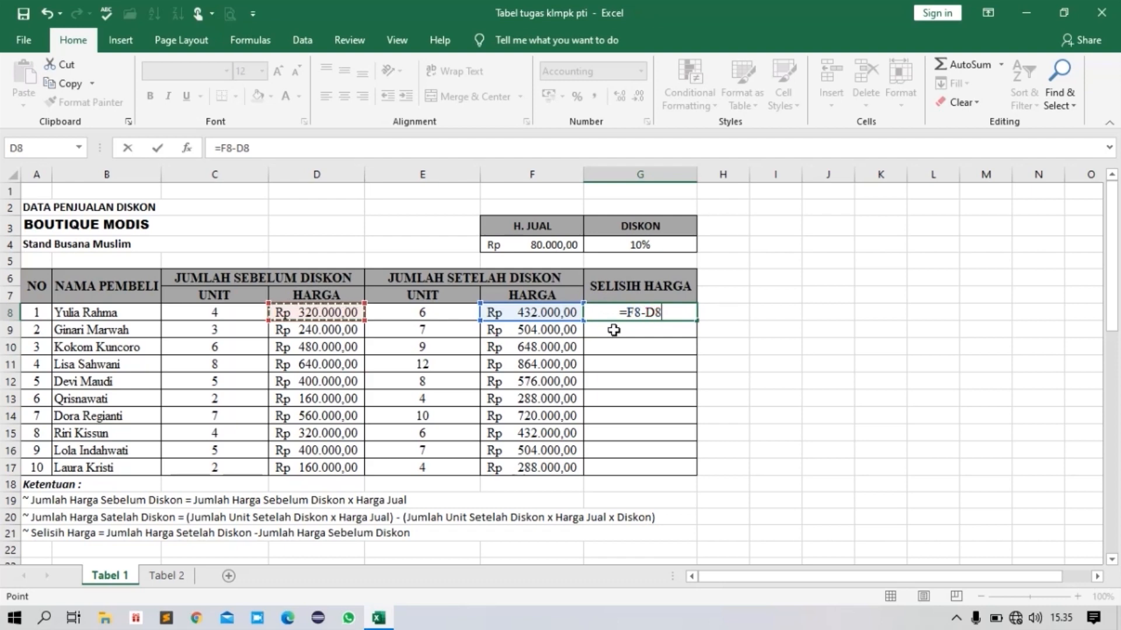
{"action": "key", "text": "Return"}
{"action": "left_click", "coordinate": [657, 315]}
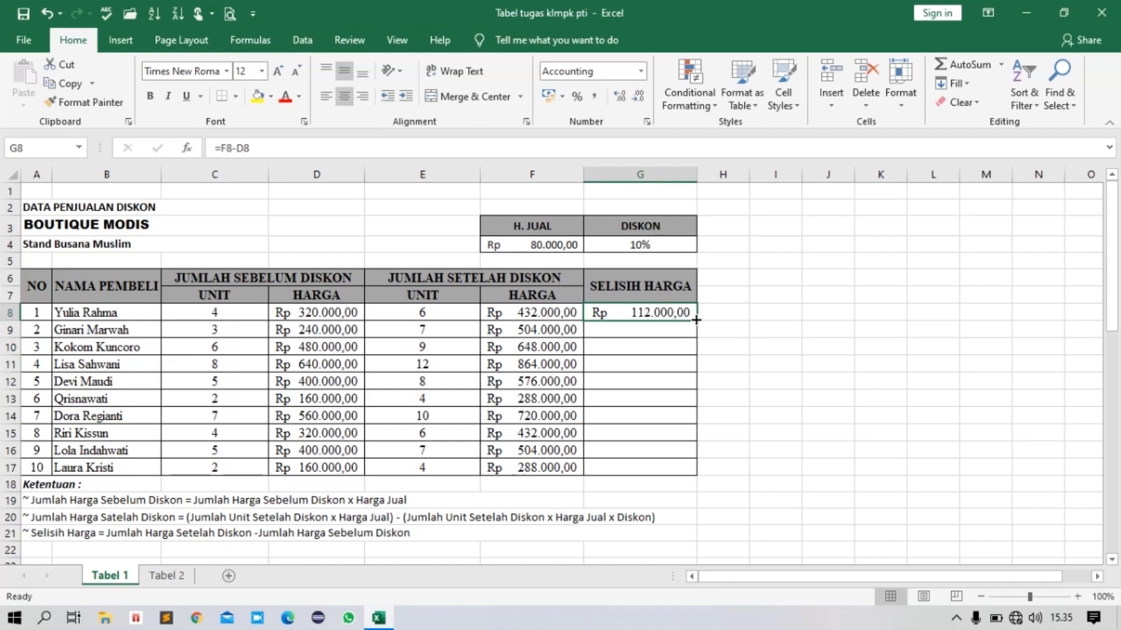
{"action": "left_click_drag", "start_coordinate": [696, 319], "coordinate": [668, 470]}
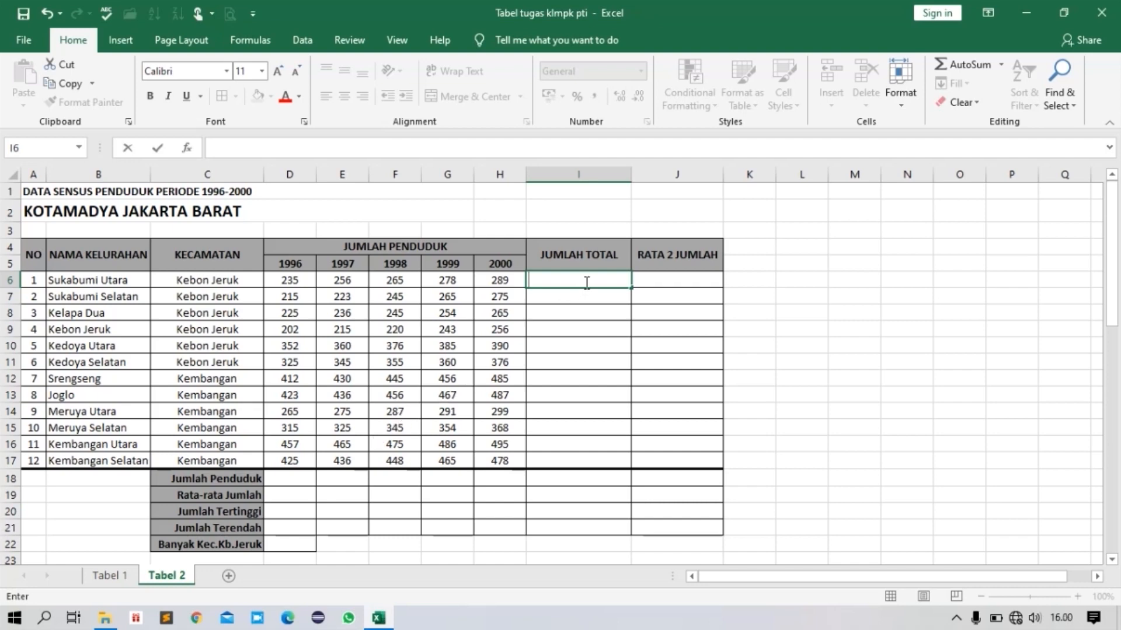
- Total each kelurahan's population in Tabel 2 by entering =SUM(D6:H6) in I6 and filling the formula down through I17
{"action": "type", "text": "="}
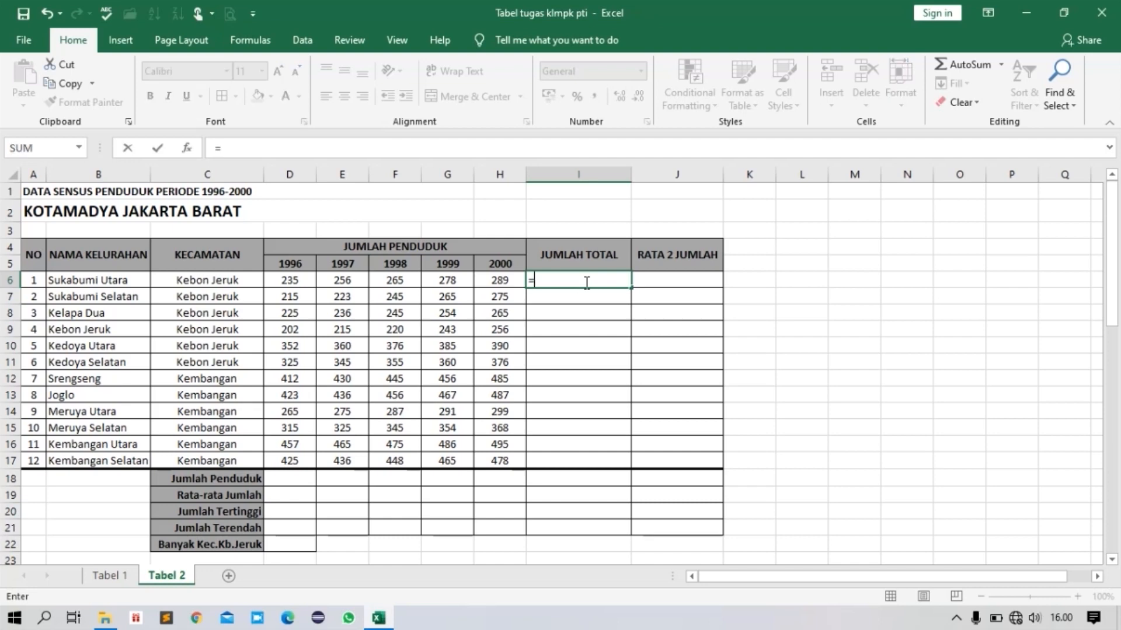
{"action": "type", "text": "SUM("}
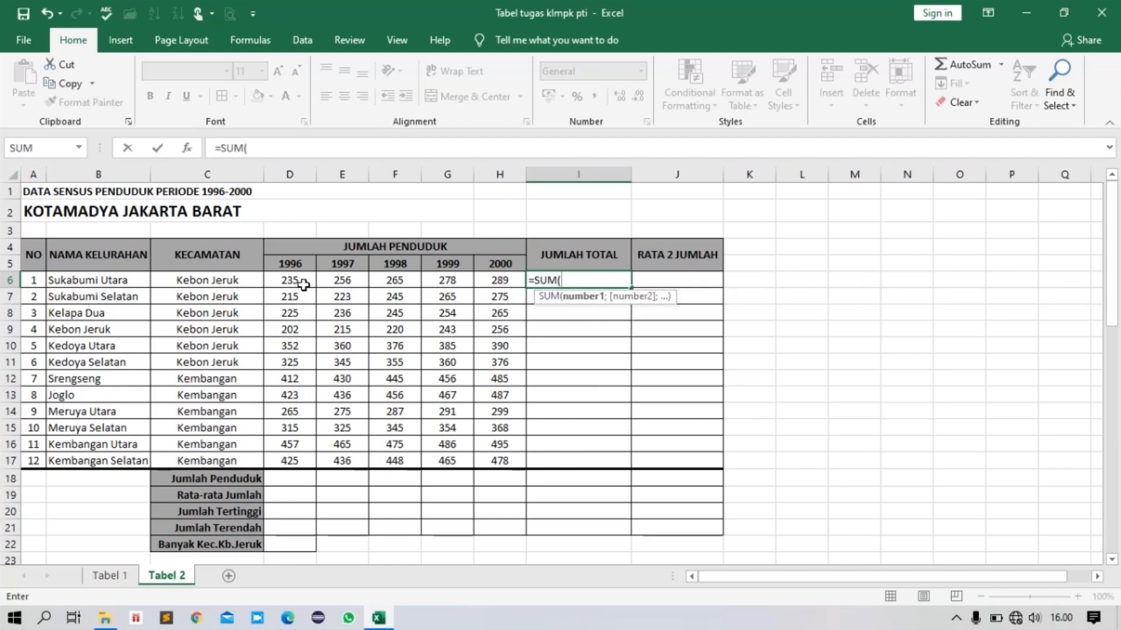
{"action": "left_click_drag", "start_coordinate": [302, 282], "coordinate": [490, 279]}
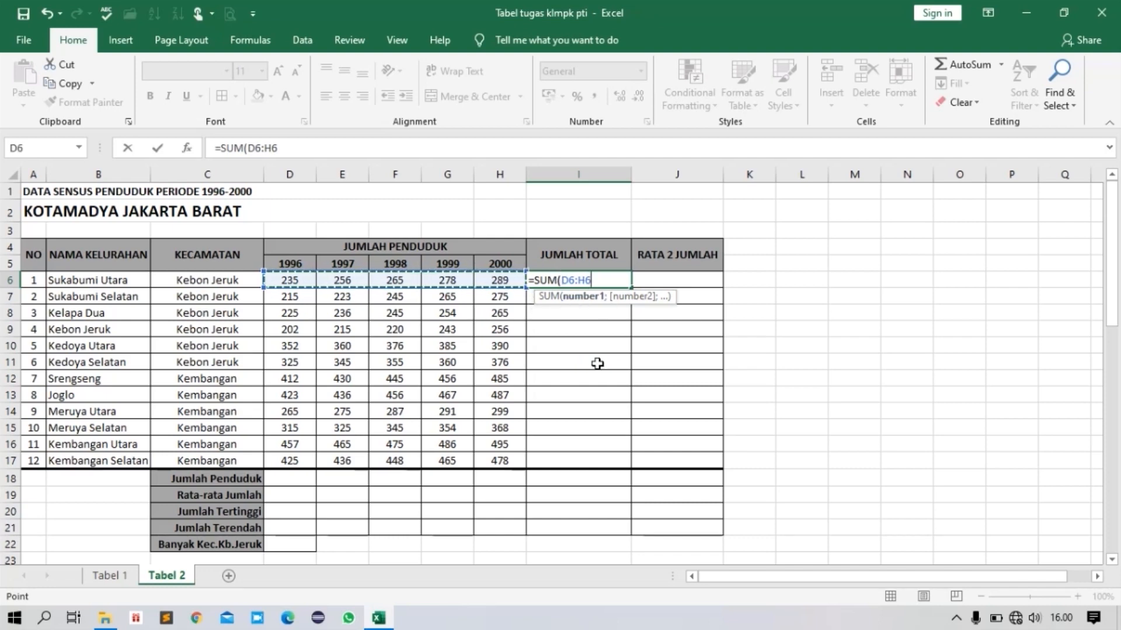
{"action": "key", "text": "Return"}
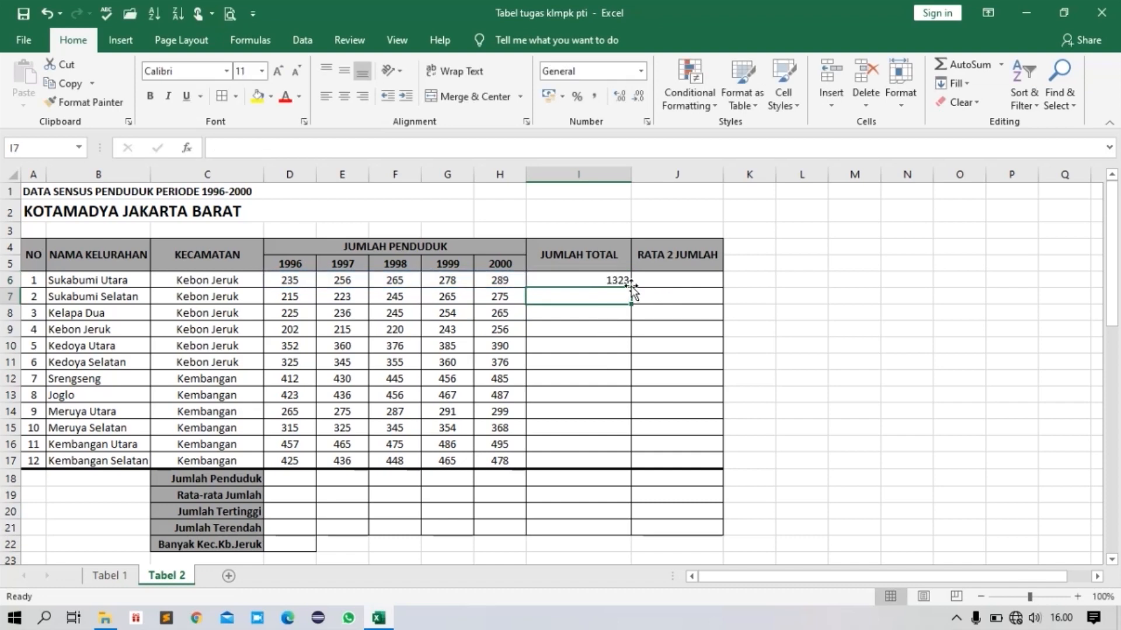
{"action": "left_click", "coordinate": [625, 282]}
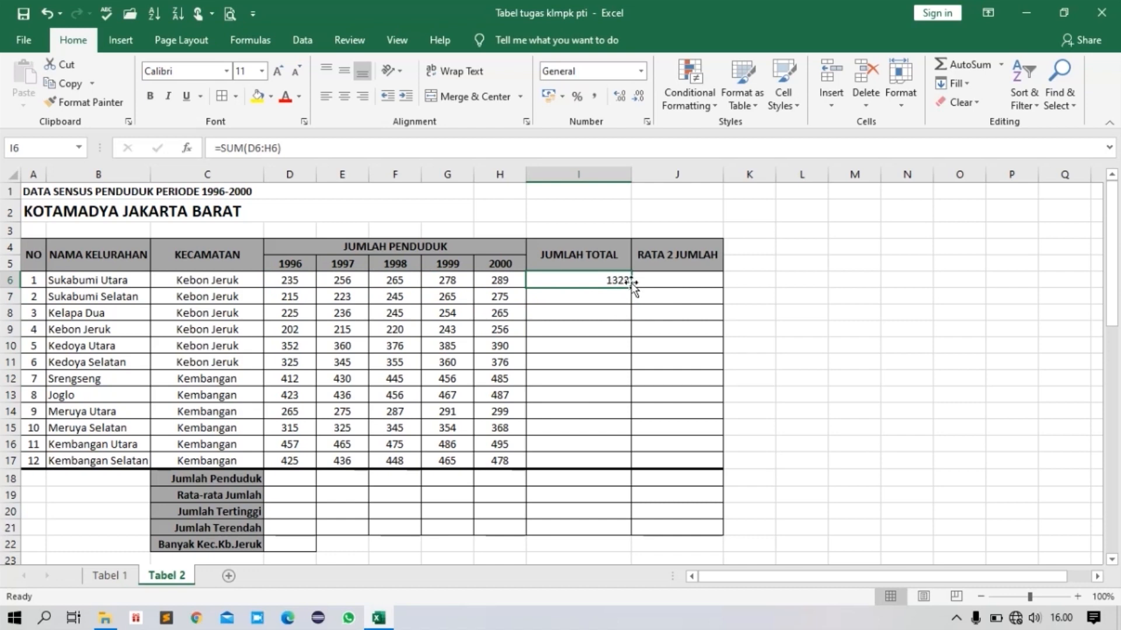
{"action": "left_click_drag", "start_coordinate": [627, 288], "coordinate": [643, 467]}
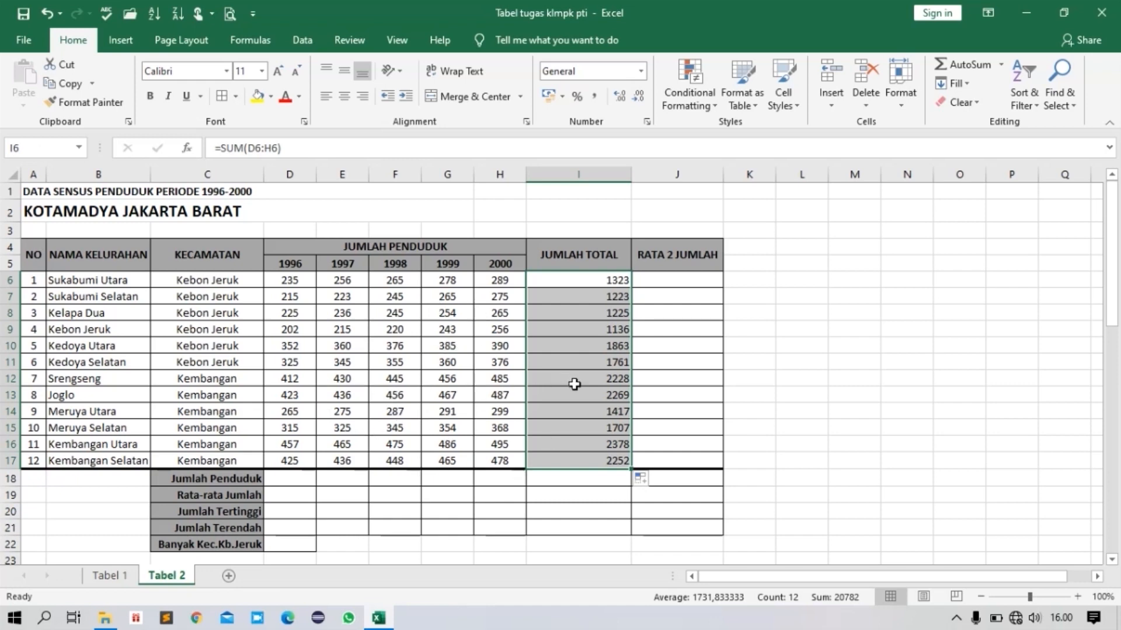
- Calculate RATA 2 JUMLAH for each kelurahan by entering =AVERAGE(D6:H6) in J6 and filling the formula down through J17
{"action": "left_click", "coordinate": [696, 279]}
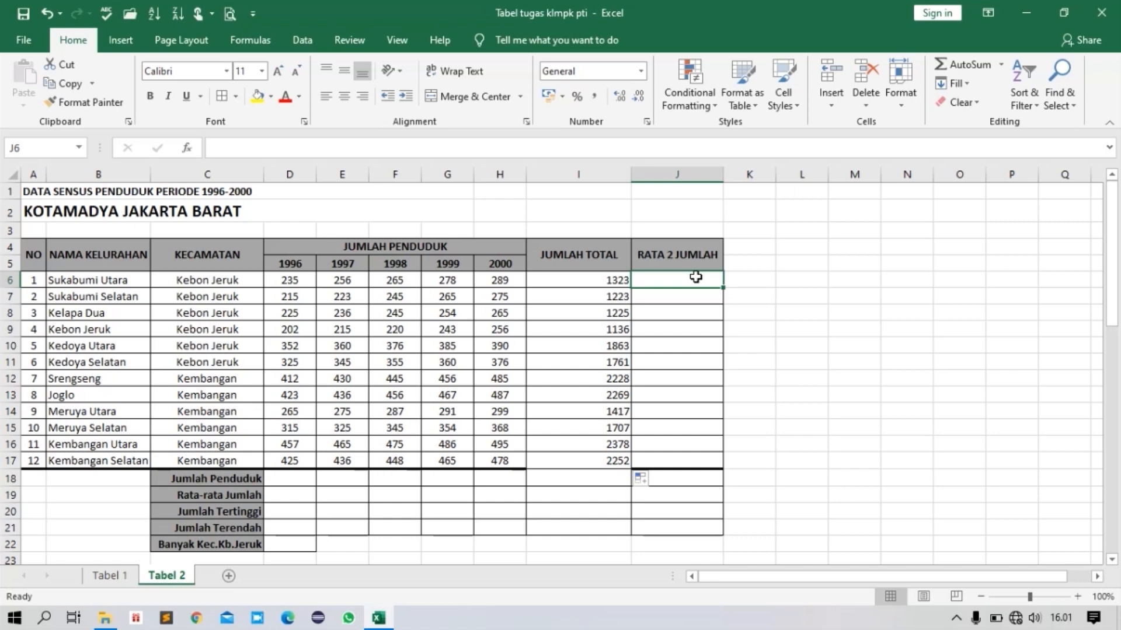
{"action": "type", "text": "="}
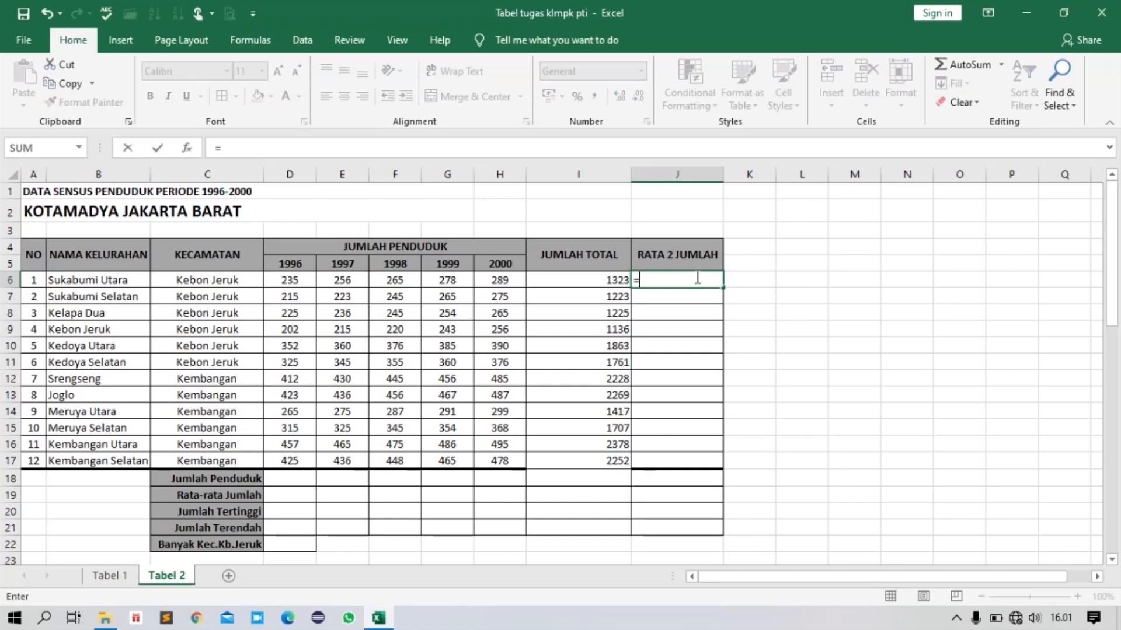
{"action": "type", "text": "AVER"}
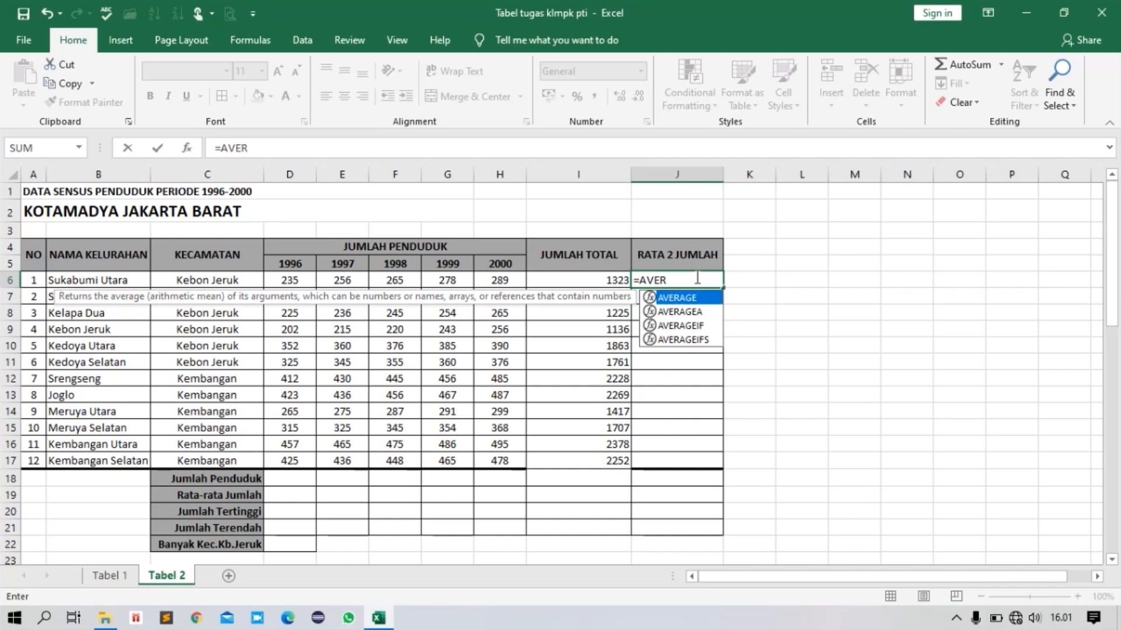
{"action": "key", "text": "Tab"}
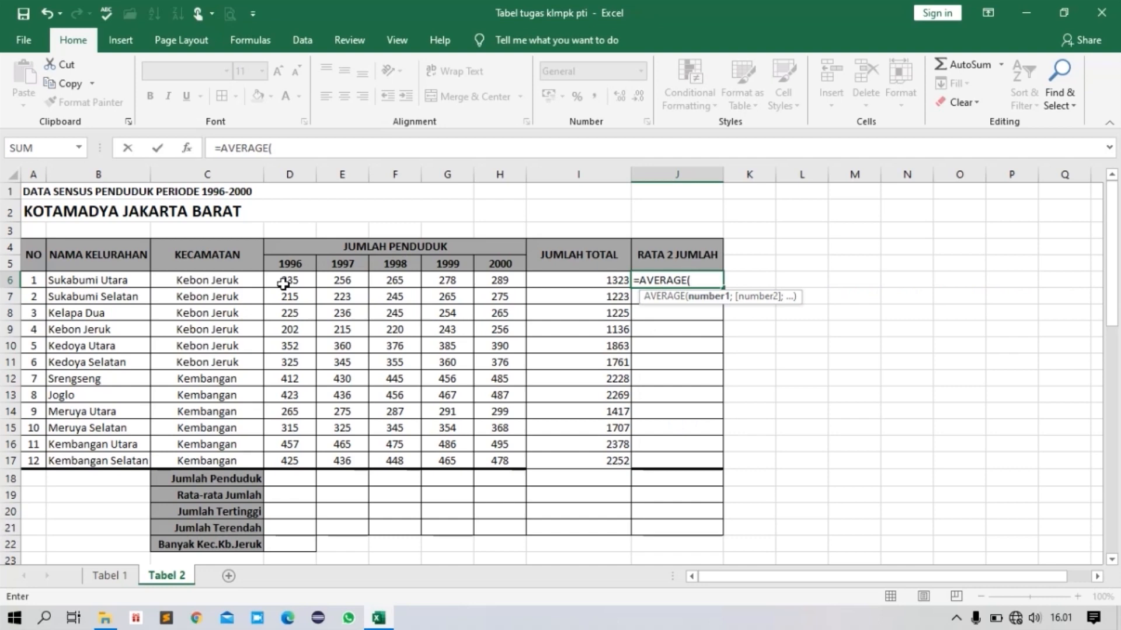
{"action": "left_click_drag", "start_coordinate": [283, 284], "coordinate": [493, 276]}
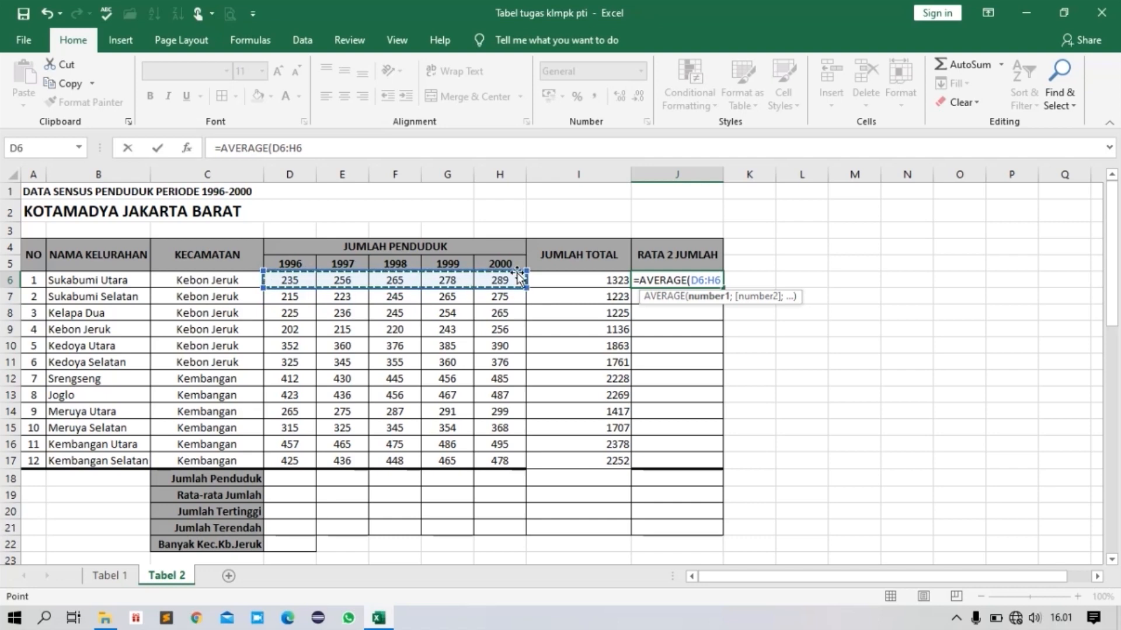
{"action": "key", "text": "Return"}
{"action": "left_click", "coordinate": [697, 275]}
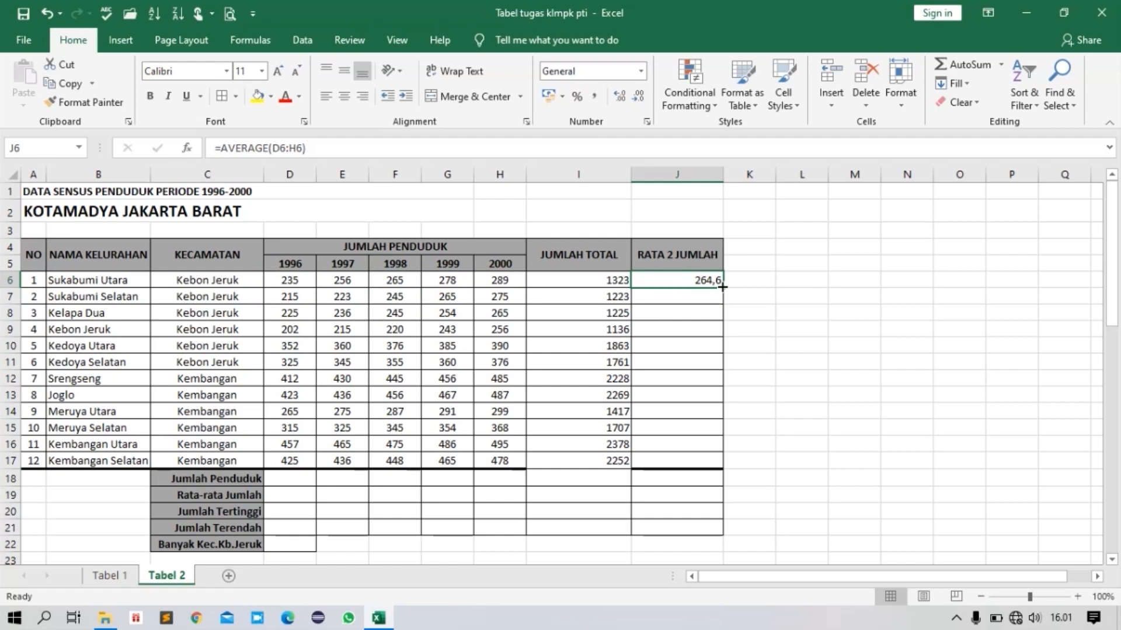
{"action": "left_click_drag", "start_coordinate": [722, 286], "coordinate": [695, 462]}
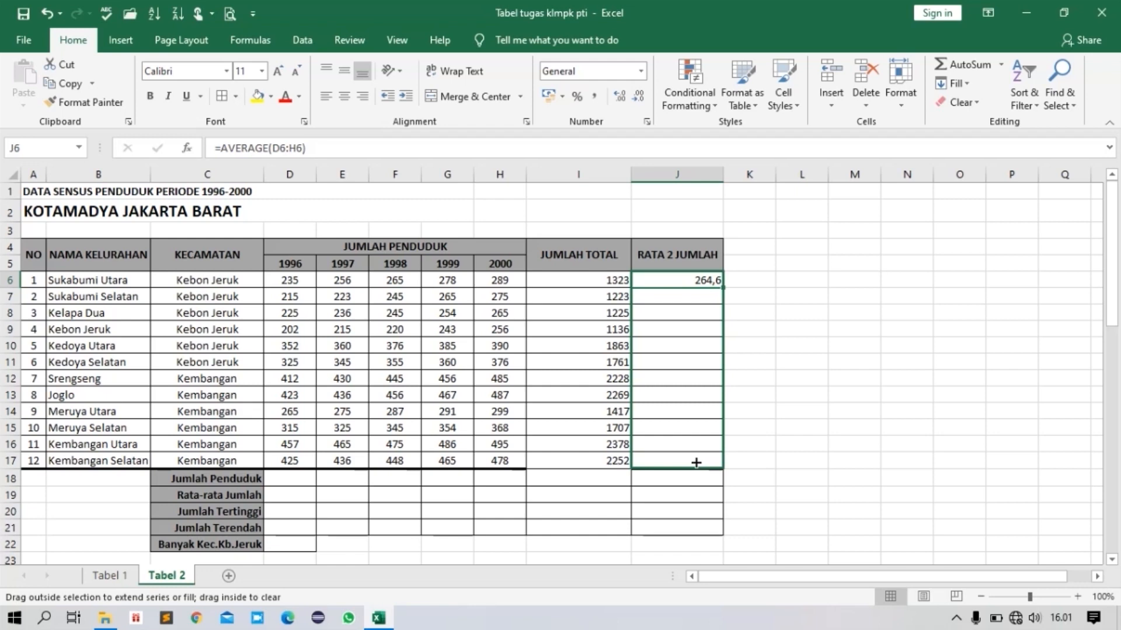
{"action": "left_click_drag", "start_coordinate": [696, 462], "coordinate": [695, 462]}
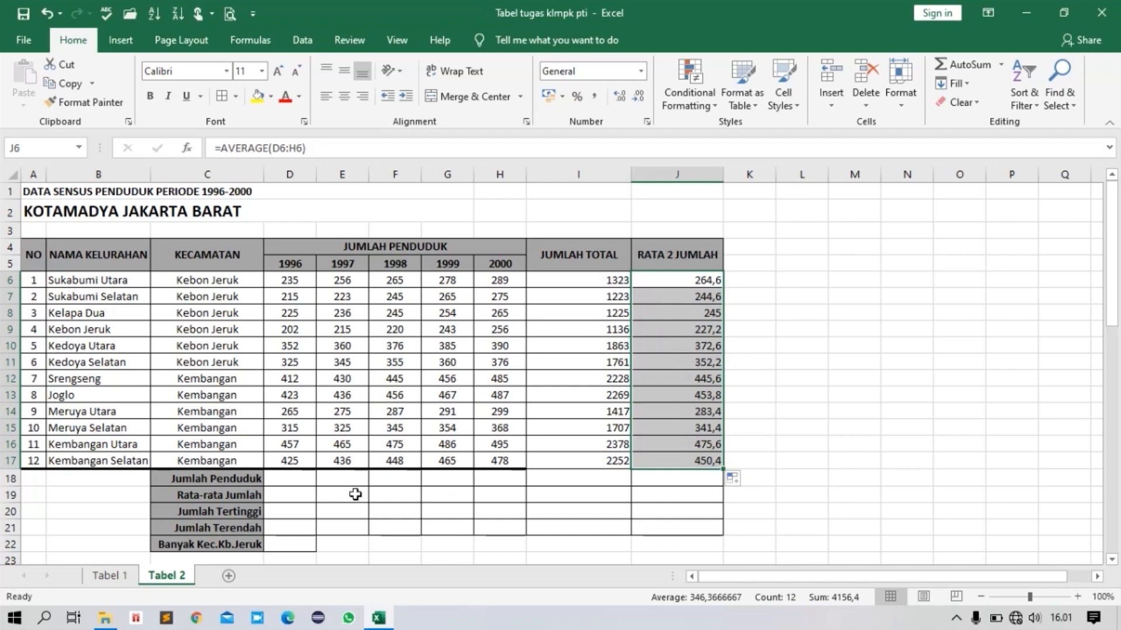
- Calculate the Jumlah Penduduk row by entering =SUM(D6:D17) in D18 and filling the formula across through J18
{"action": "left_click", "coordinate": [294, 477]}
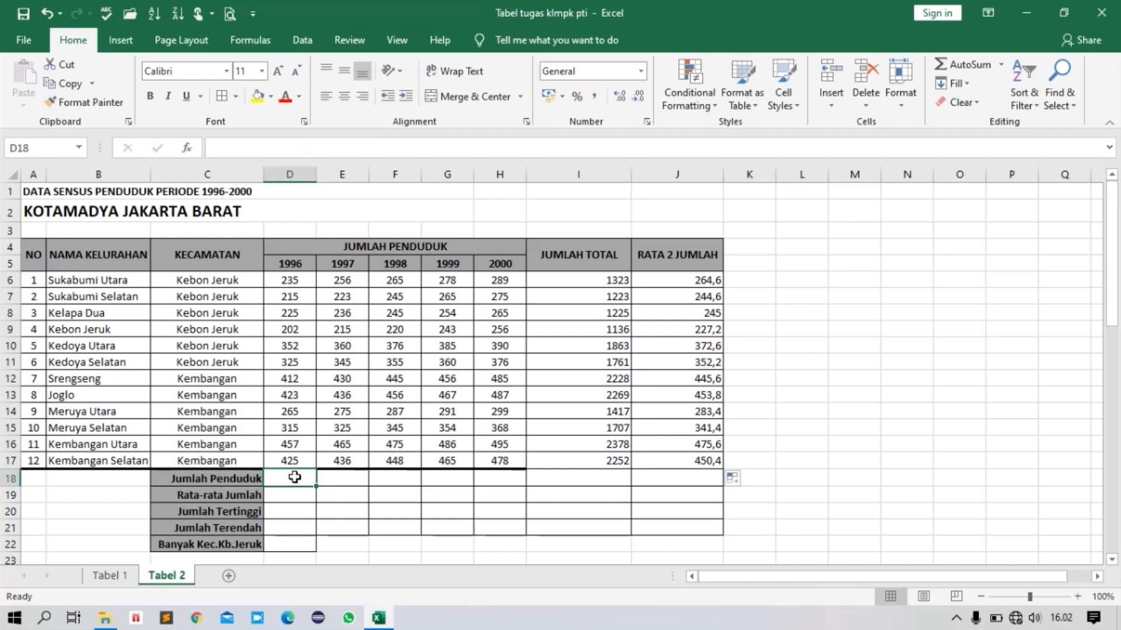
{"action": "type", "text": "=SUM("}
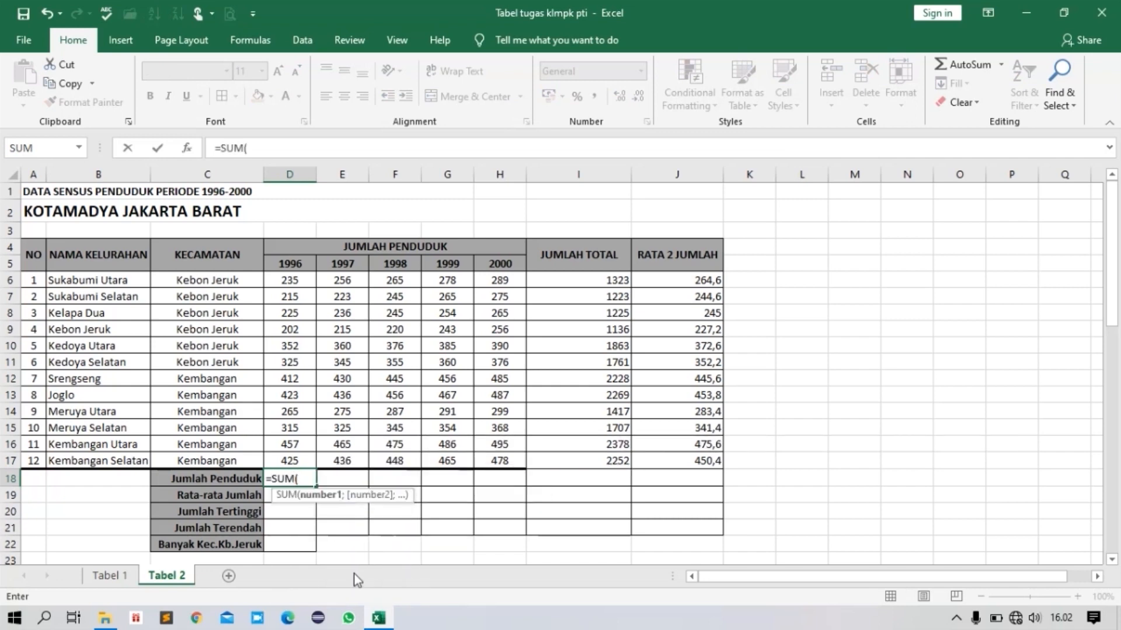
{"action": "left_click", "coordinate": [290, 282]}
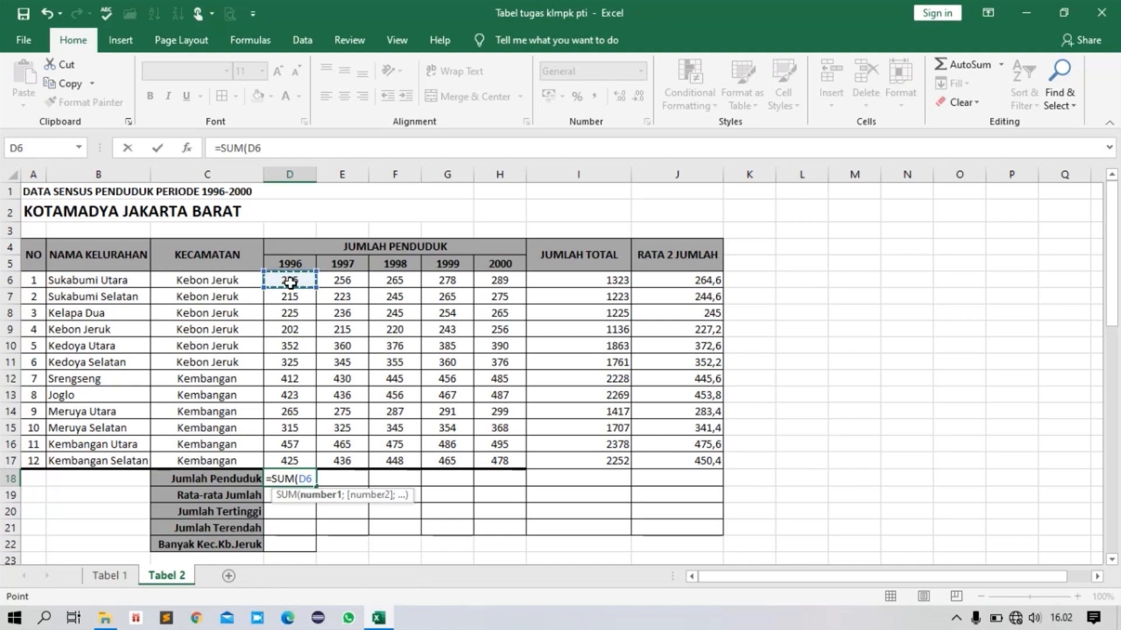
{"action": "left_click_drag", "start_coordinate": [290, 283], "coordinate": [285, 460]}
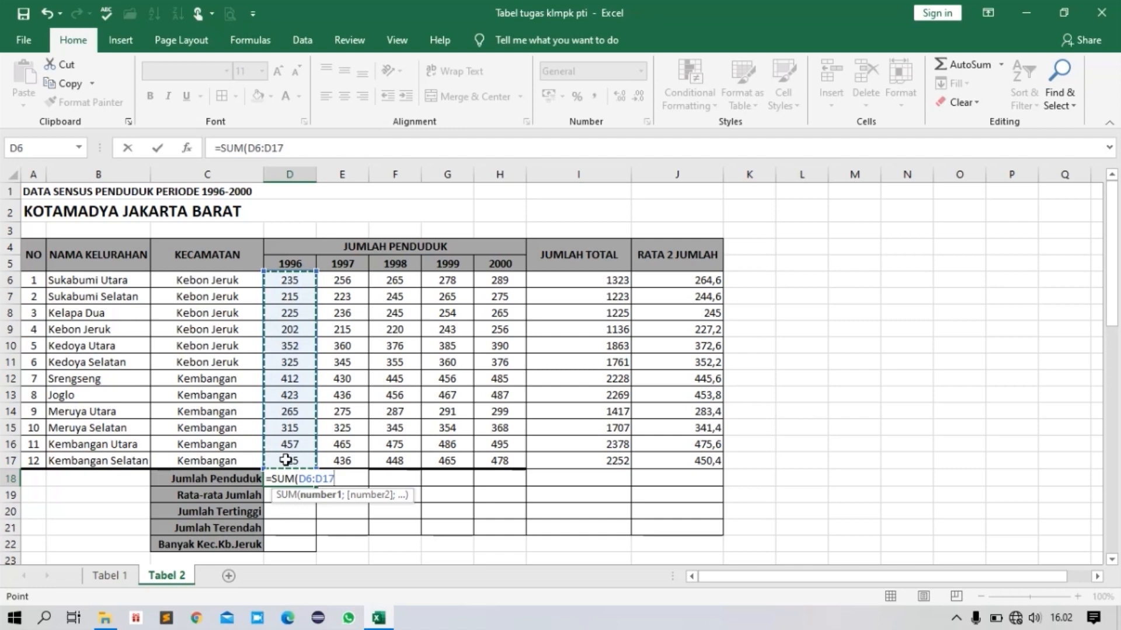
{"action": "key", "text": "Return"}
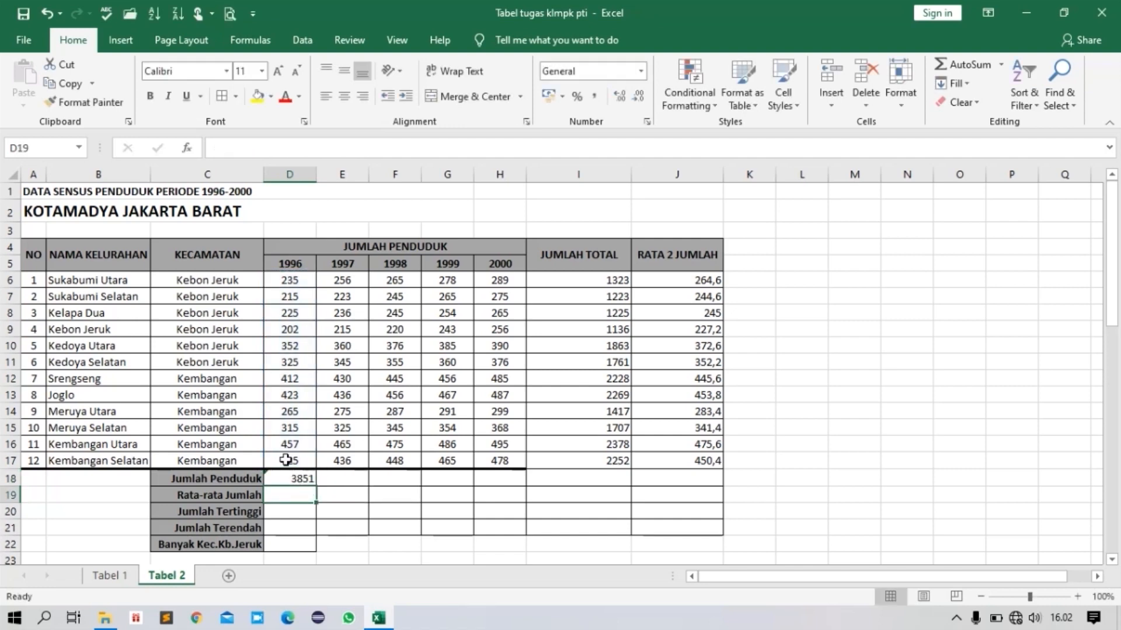
{"action": "left_click", "coordinate": [294, 477]}
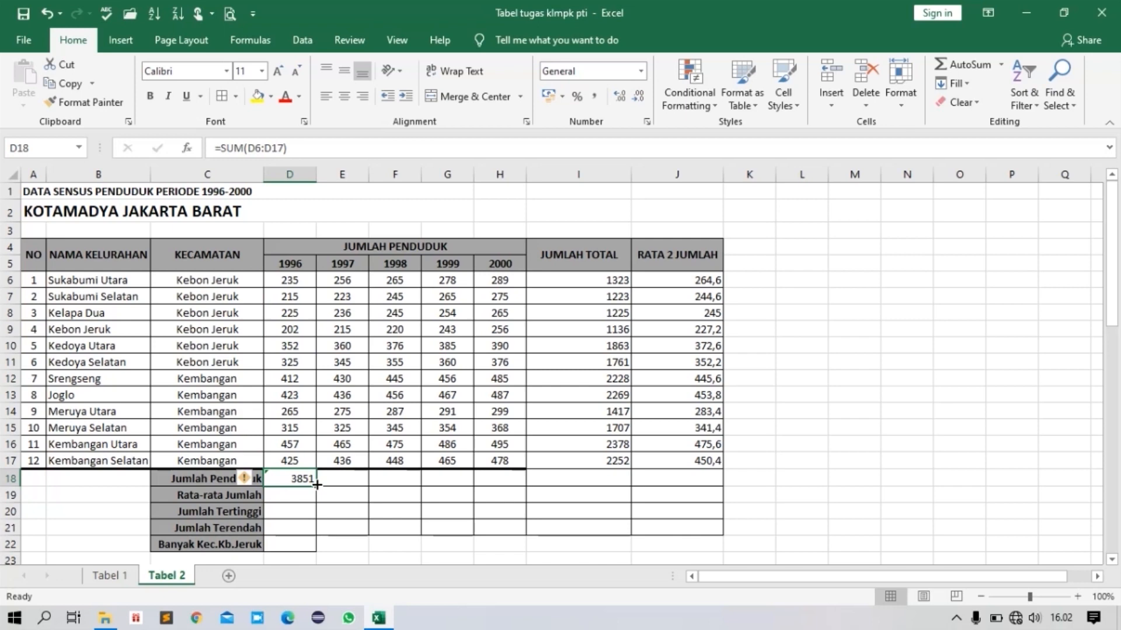
{"action": "left_click_drag", "start_coordinate": [316, 485], "coordinate": [712, 478]}
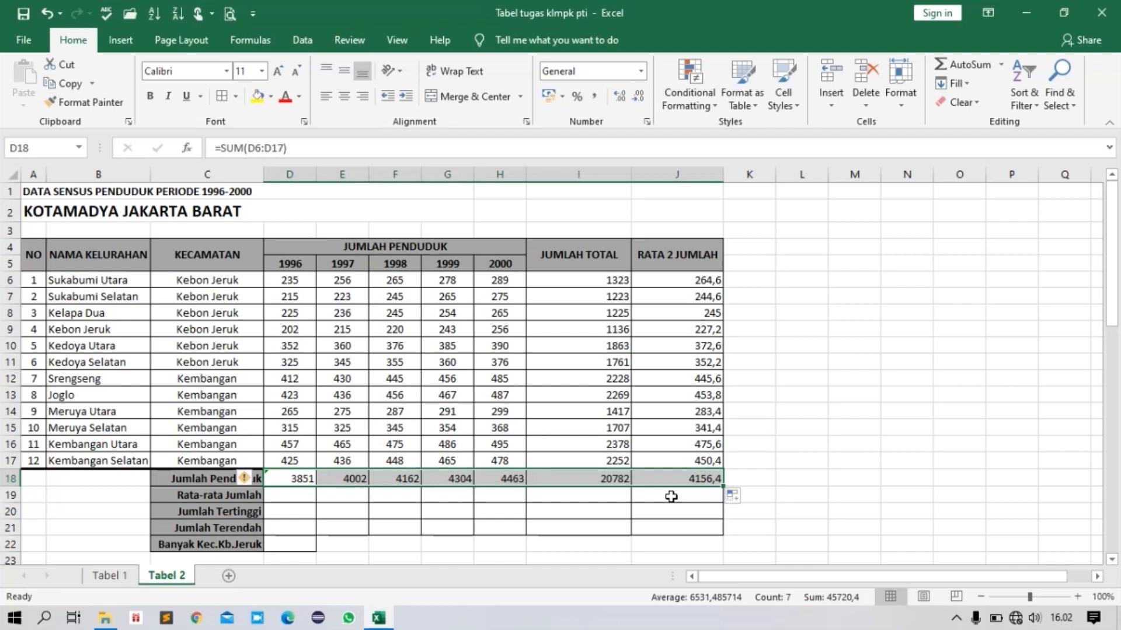
- Calculate the 1996 Rata-rata Jumlah by entering =AVERAGE(D6:D17) in D19
{"action": "left_click", "coordinate": [294, 494]}
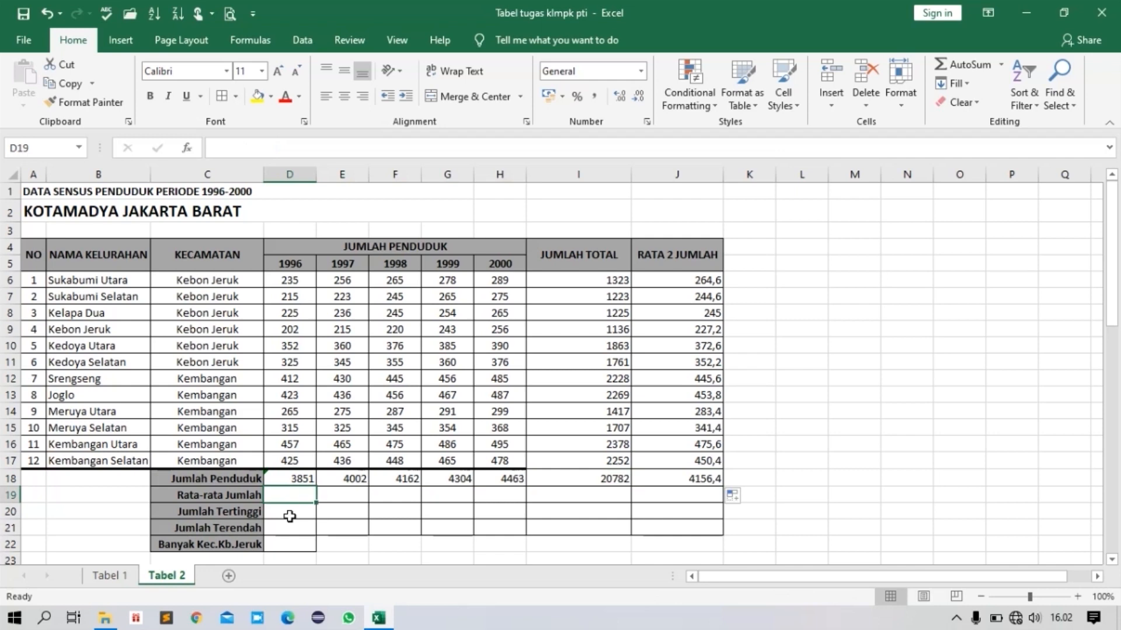
{"action": "type", "text": "=AV"}
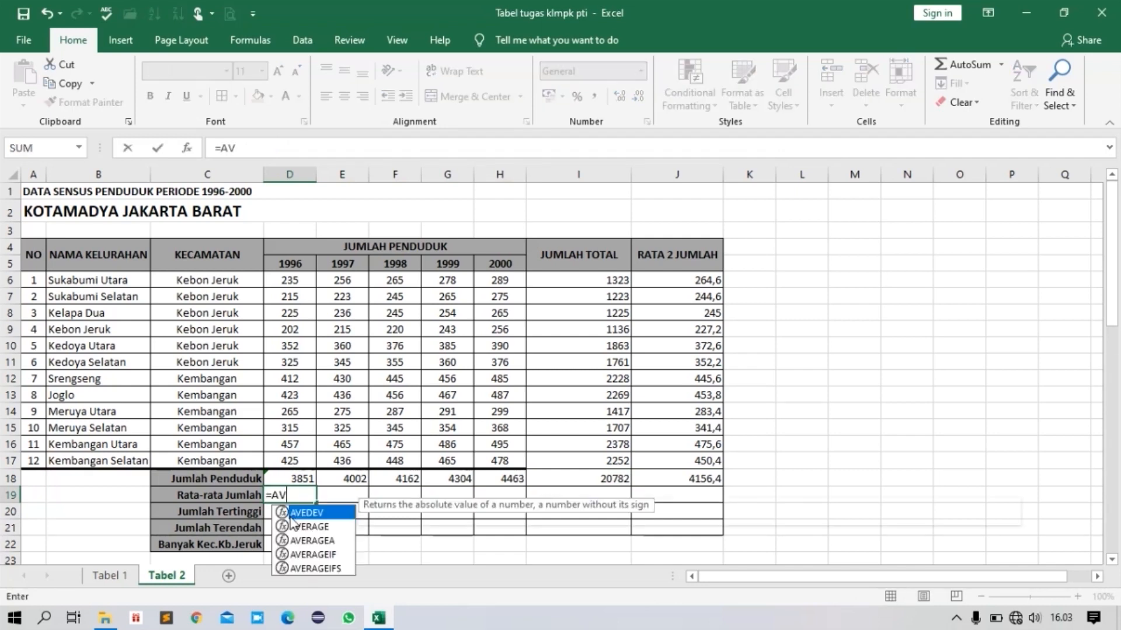
{"action": "type", "text": "ER"}
{"action": "key", "text": "Tab"}
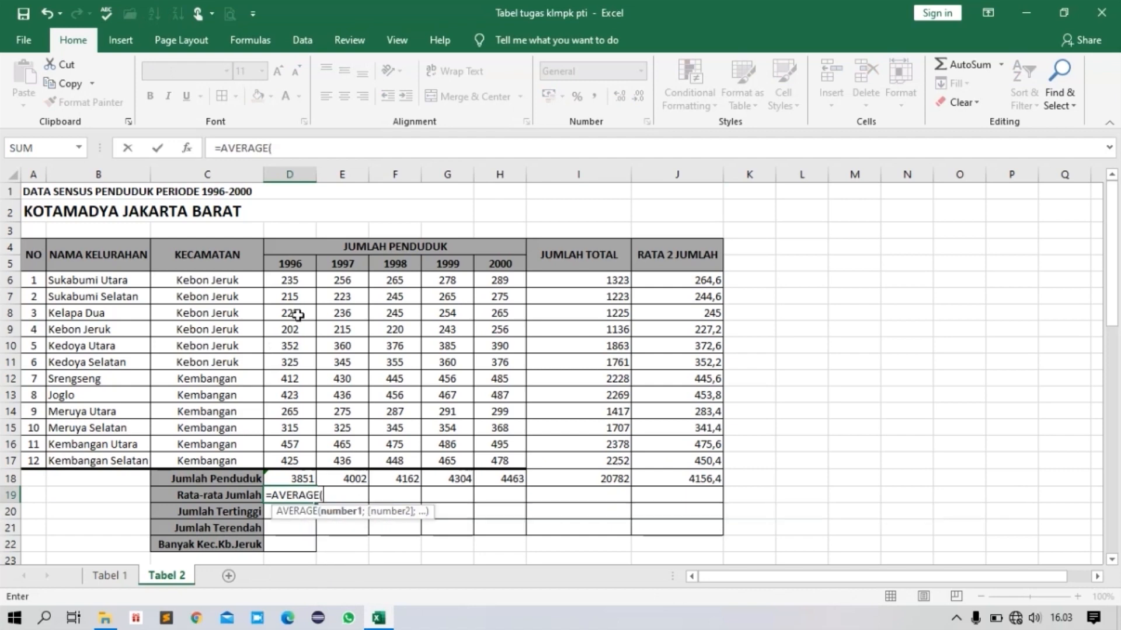
{"action": "left_click", "coordinate": [298, 279]}
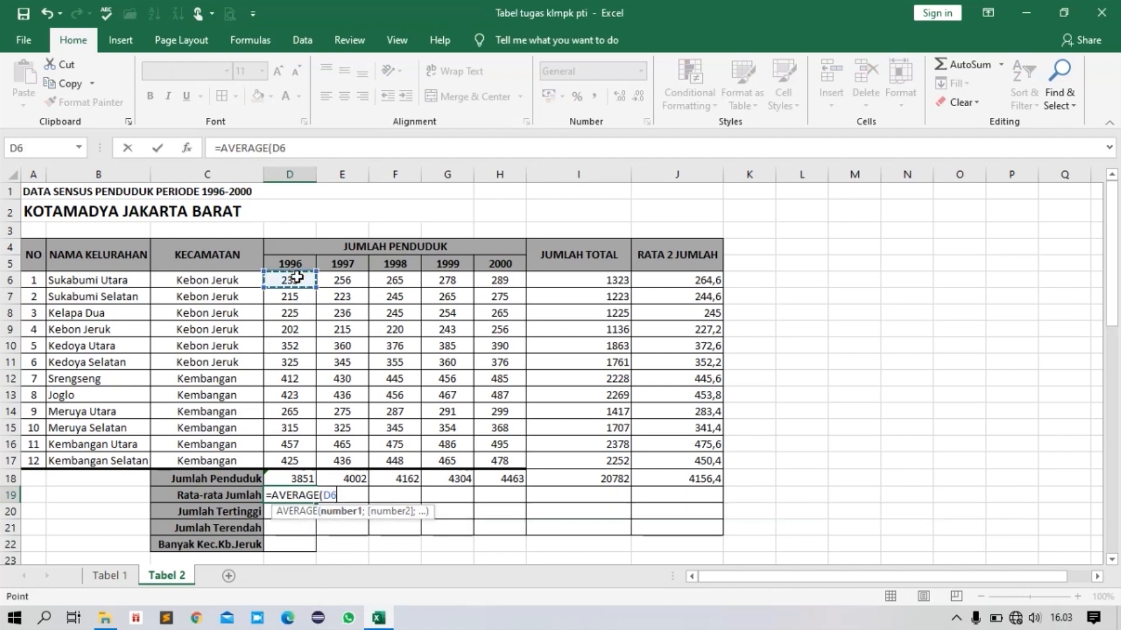
{"action": "left_click_drag", "start_coordinate": [298, 279], "coordinate": [293, 457]}
{"action": "key", "text": "Return"}
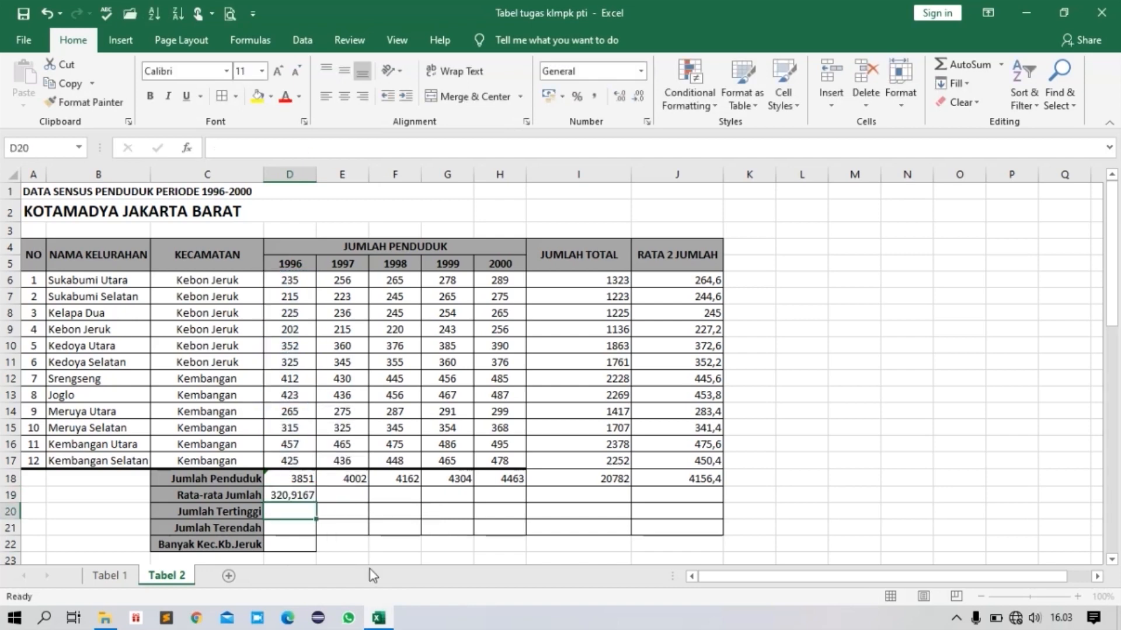
- Reduce the Rata-rata Jumlah value in D19 to one decimal place and fill its formula across through J19
{"action": "left_click", "coordinate": [298, 494]}
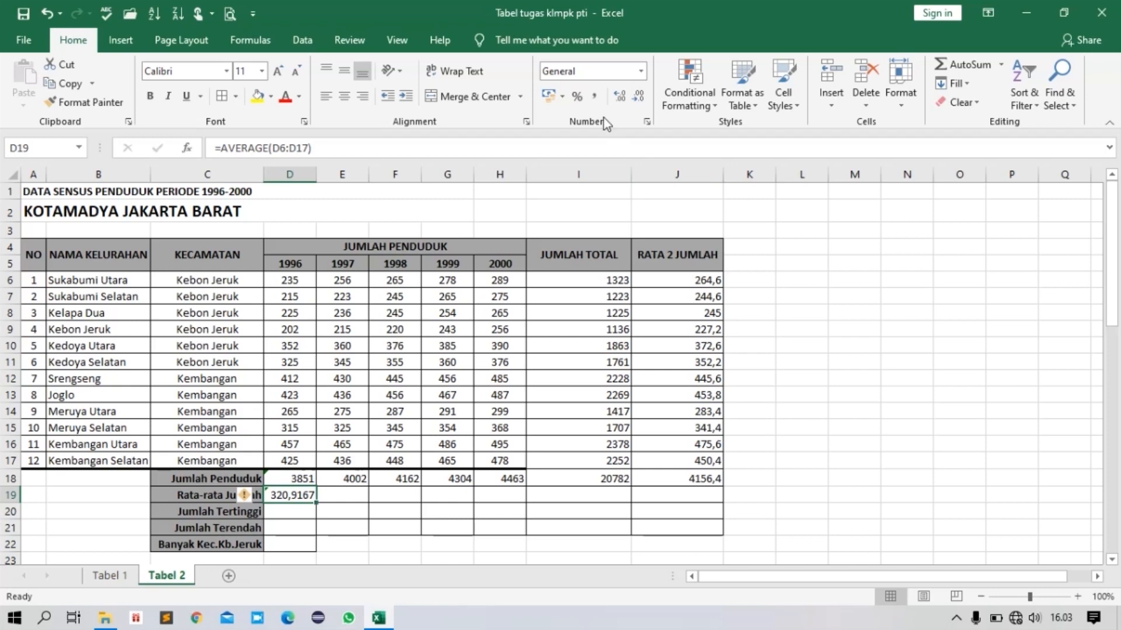
{"action": "left_click", "coordinate": [640, 100]}
{"action": "left_click", "coordinate": [640, 100]}
{"action": "left_click", "coordinate": [639, 100]}
{"action": "left_click_drag", "start_coordinate": [314, 502], "coordinate": [315, 502]}
{"action": "left_click_drag", "start_coordinate": [315, 502], "coordinate": [698, 493]}
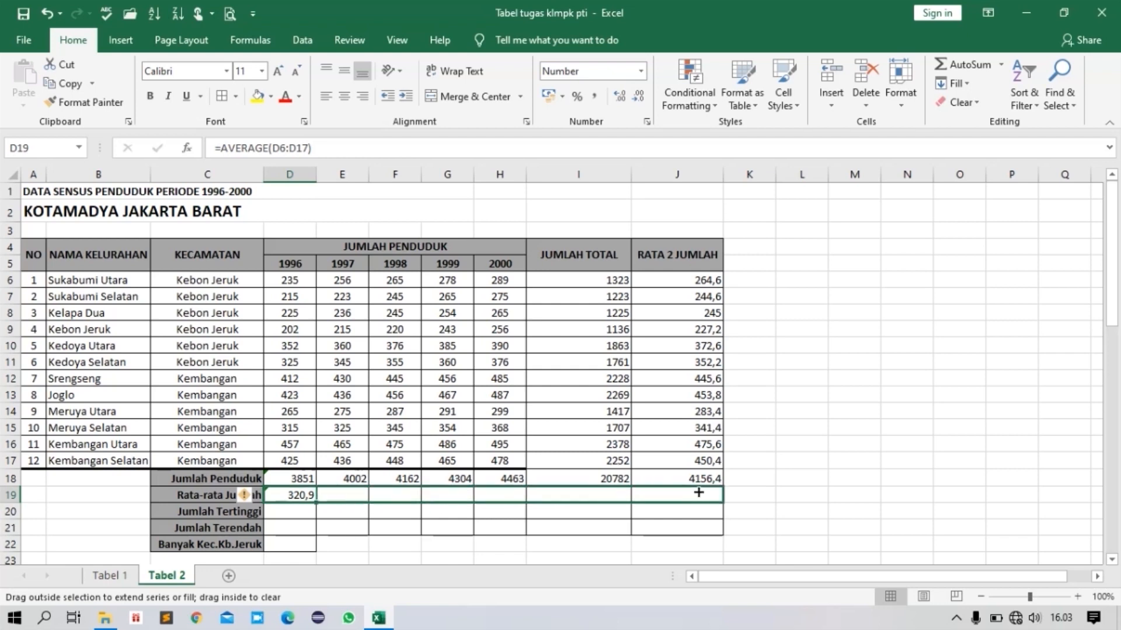
{"action": "left_click_drag", "start_coordinate": [699, 492], "coordinate": [699, 492]}
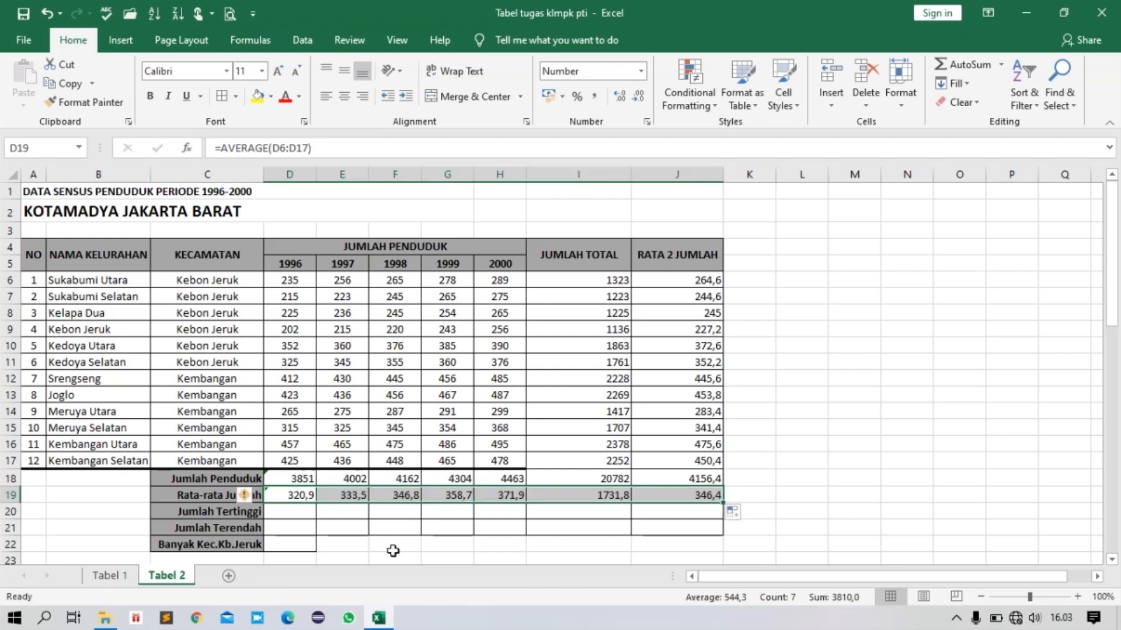
- Calculate the Jumlah Tertinggi row by entering =MAX(D6:D17) in D20 and filling the formula across through J20
{"action": "left_click", "coordinate": [300, 516]}
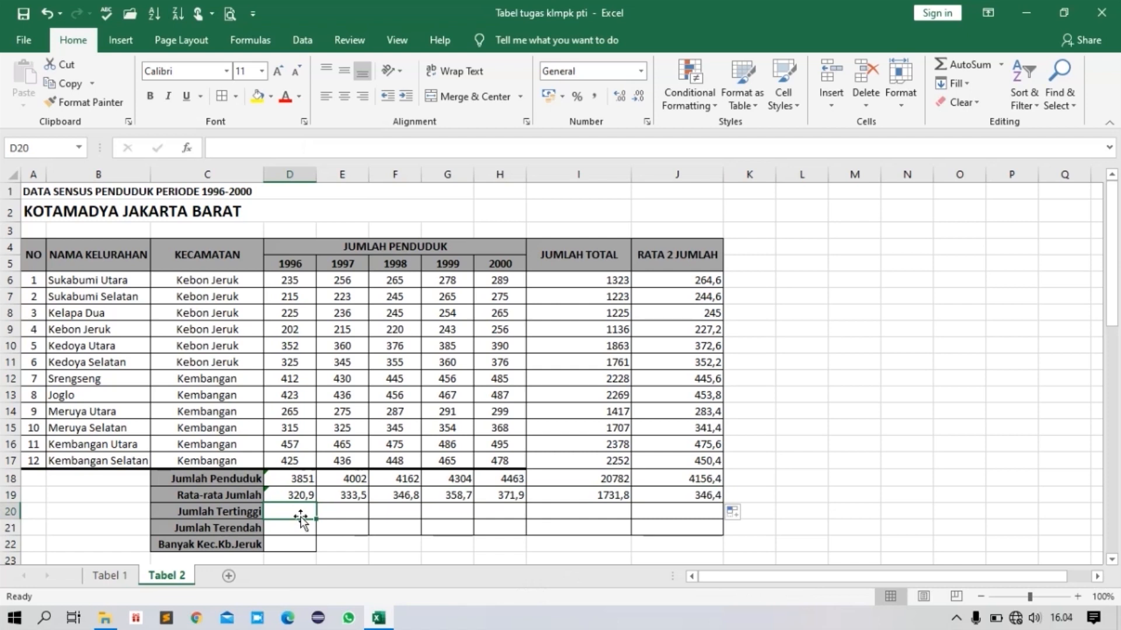
{"action": "type", "text": "=MAX("}
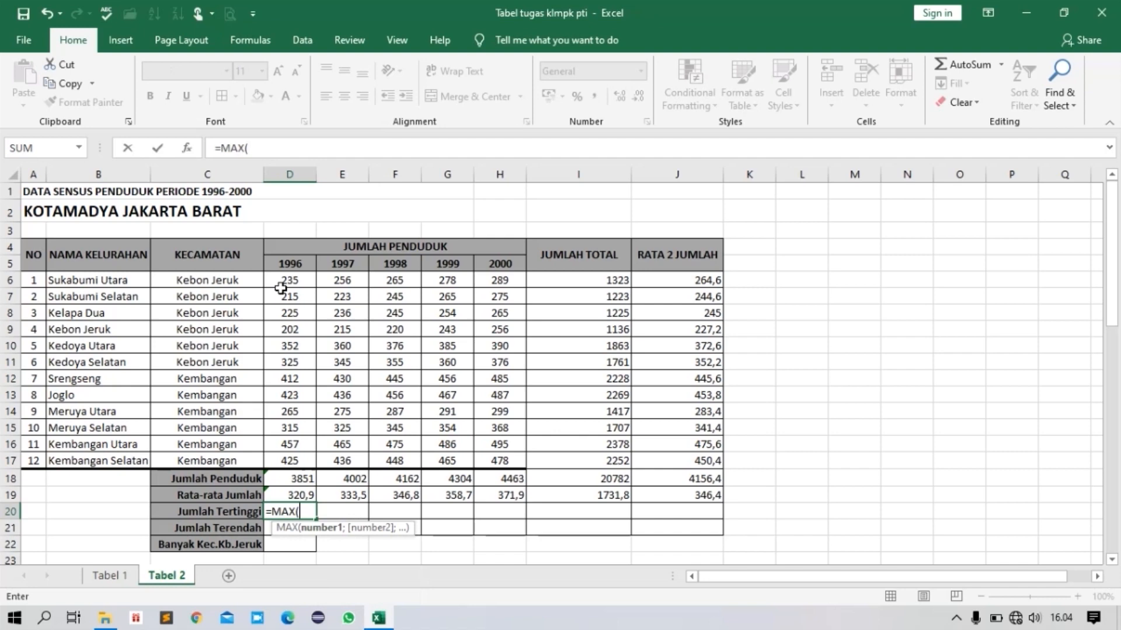
{"action": "left_click_drag", "start_coordinate": [283, 283], "coordinate": [315, 461]}
{"action": "type", "text": ")"}
{"action": "key", "text": "Return"}
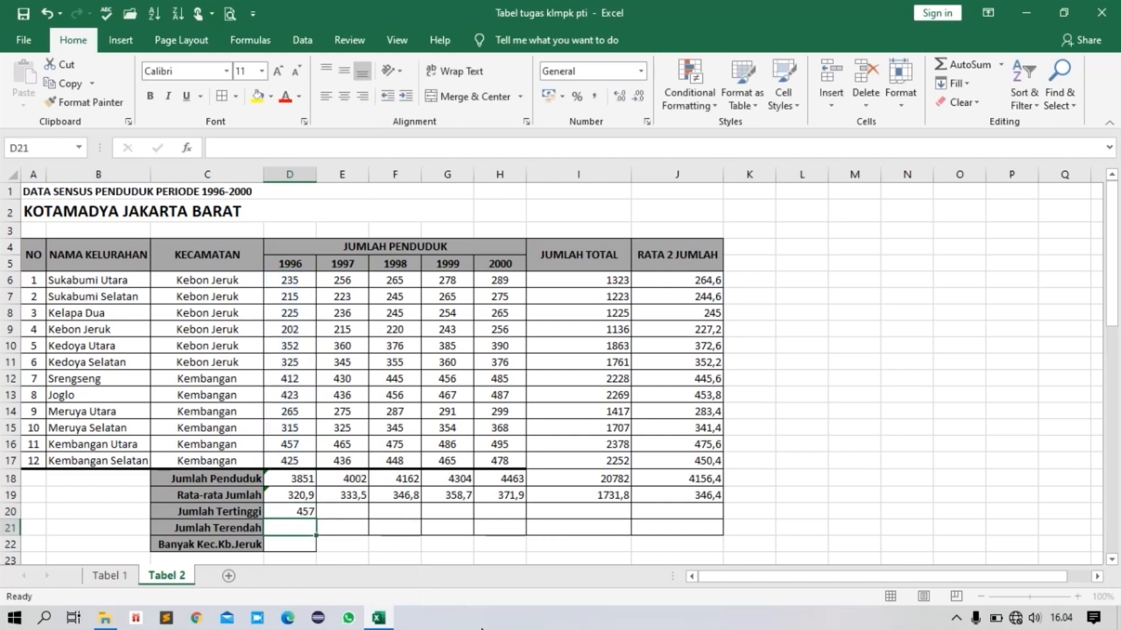
{"action": "left_click", "coordinate": [301, 512]}
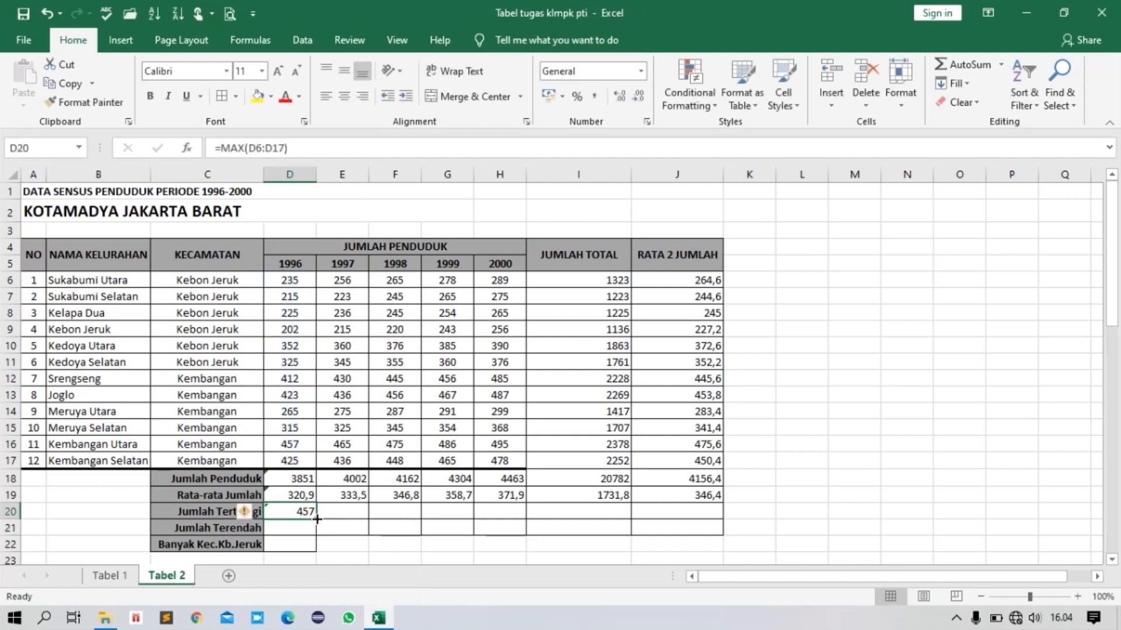
{"action": "left_click_drag", "start_coordinate": [314, 518], "coordinate": [718, 516]}
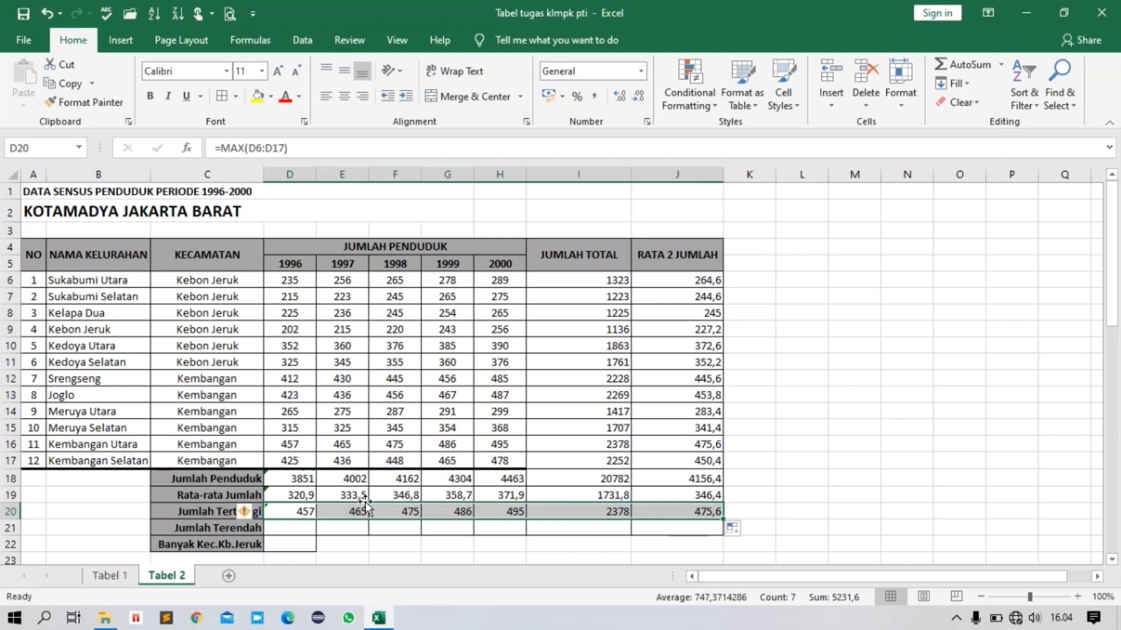
- Calculate the Jumlah Terendah row by entering =MIN(D6:D17) in D21 and filling the formula across through J21
{"action": "left_click", "coordinate": [300, 526]}
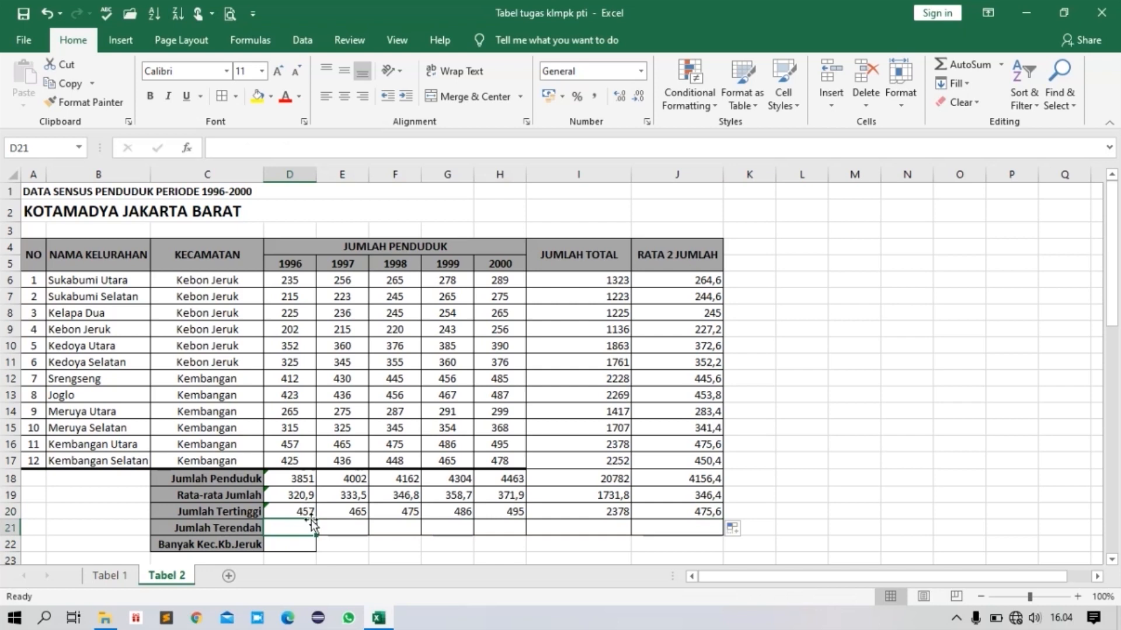
{"action": "type", "text": "="}
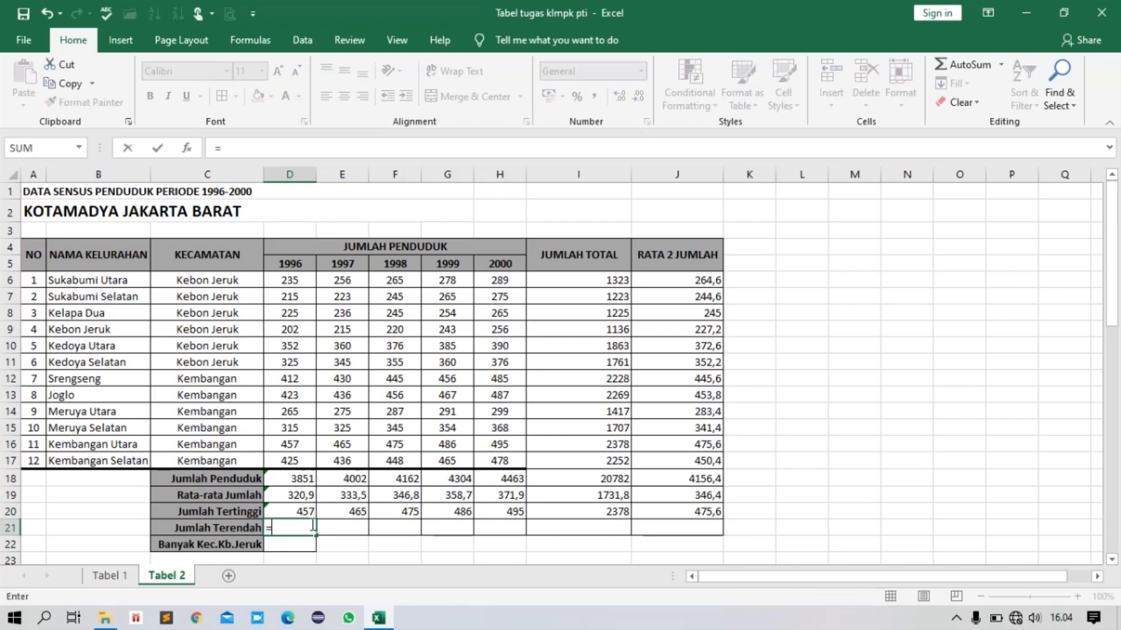
{"action": "type", "text": "MIN"}
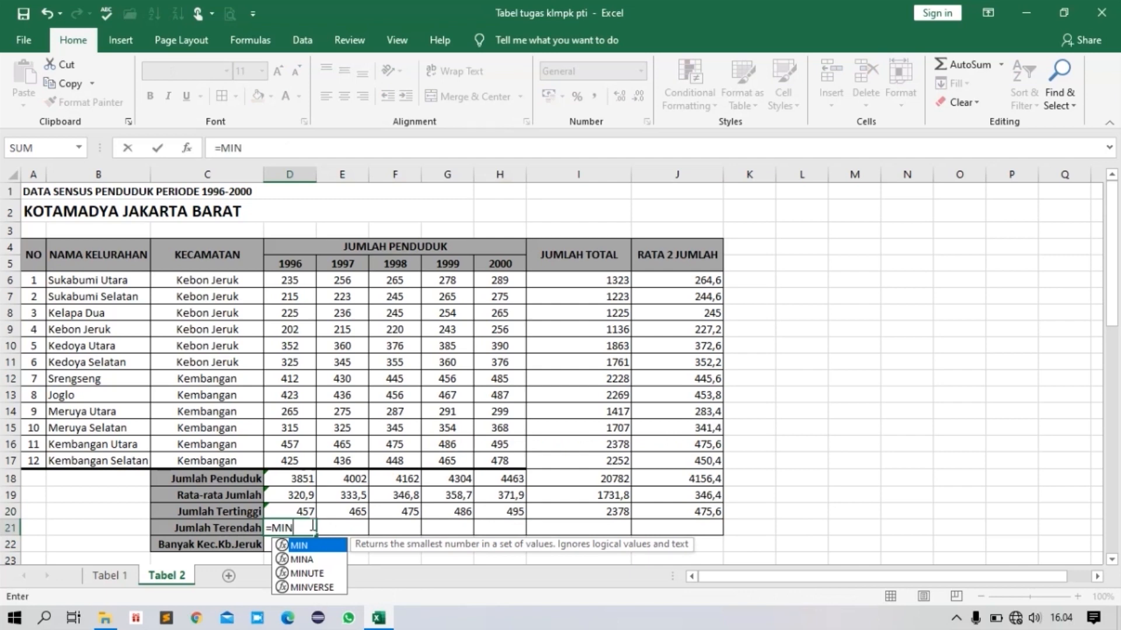
{"action": "type", "text": "("}
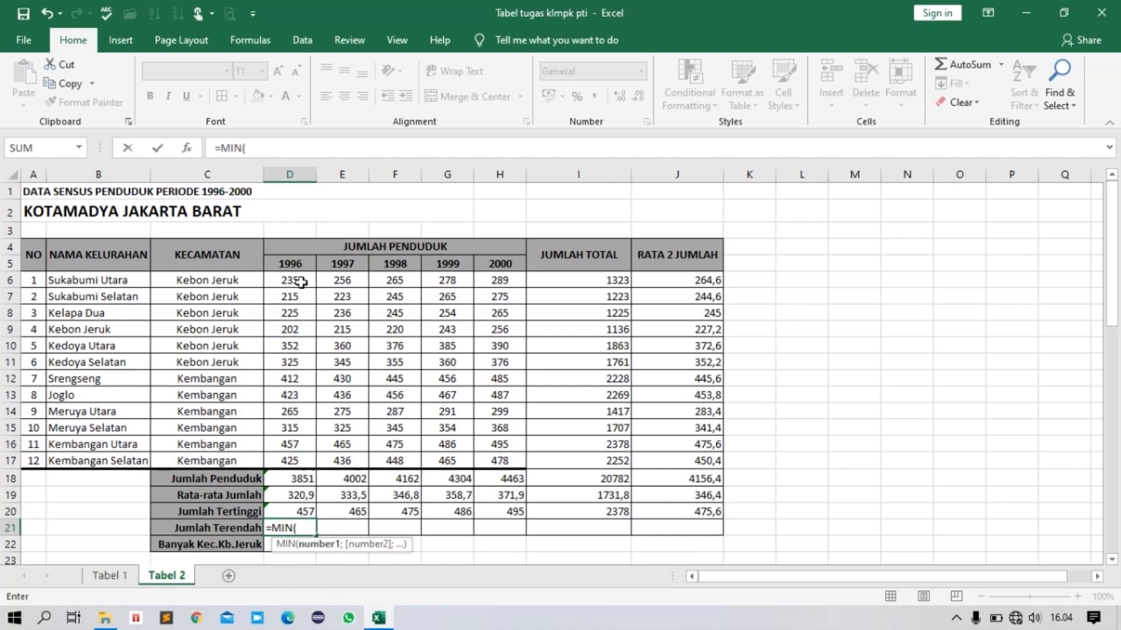
{"action": "left_click_drag", "start_coordinate": [301, 282], "coordinate": [304, 461]}
{"action": "type", "text": ")"}
{"action": "key", "text": "Return"}
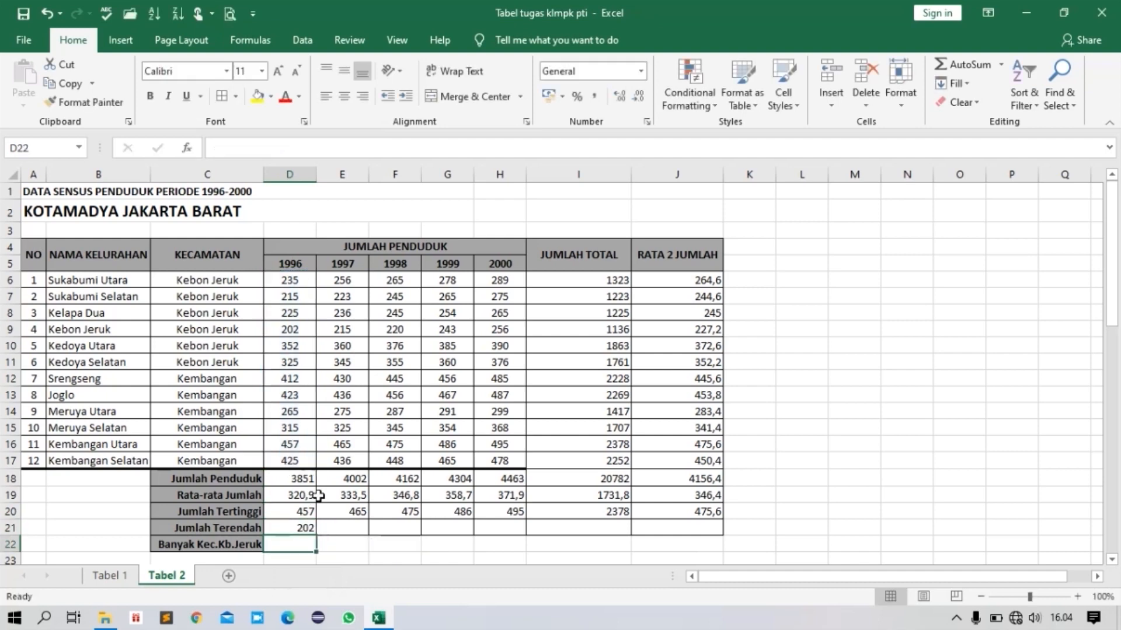
{"action": "left_click", "coordinate": [301, 527]}
{"action": "left_click_drag", "start_coordinate": [315, 534], "coordinate": [680, 528]}
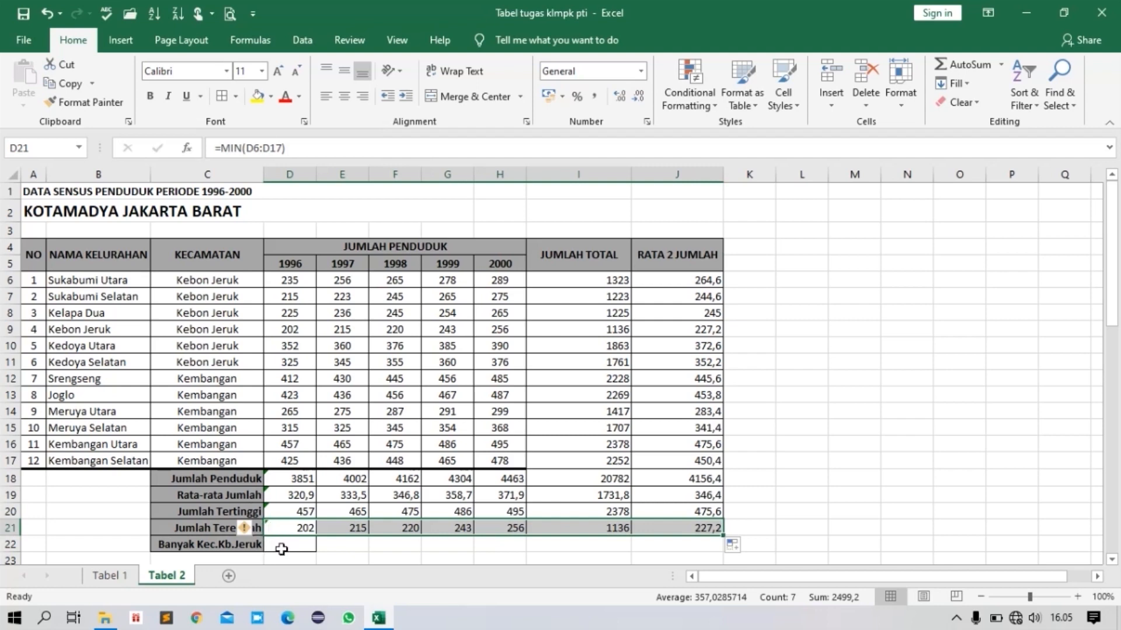
- Calculate the Banyak Kec.Kb.Jeruk count by entering =COUNTA(C6:C17) in D22
{"action": "left_click", "coordinate": [285, 544]}
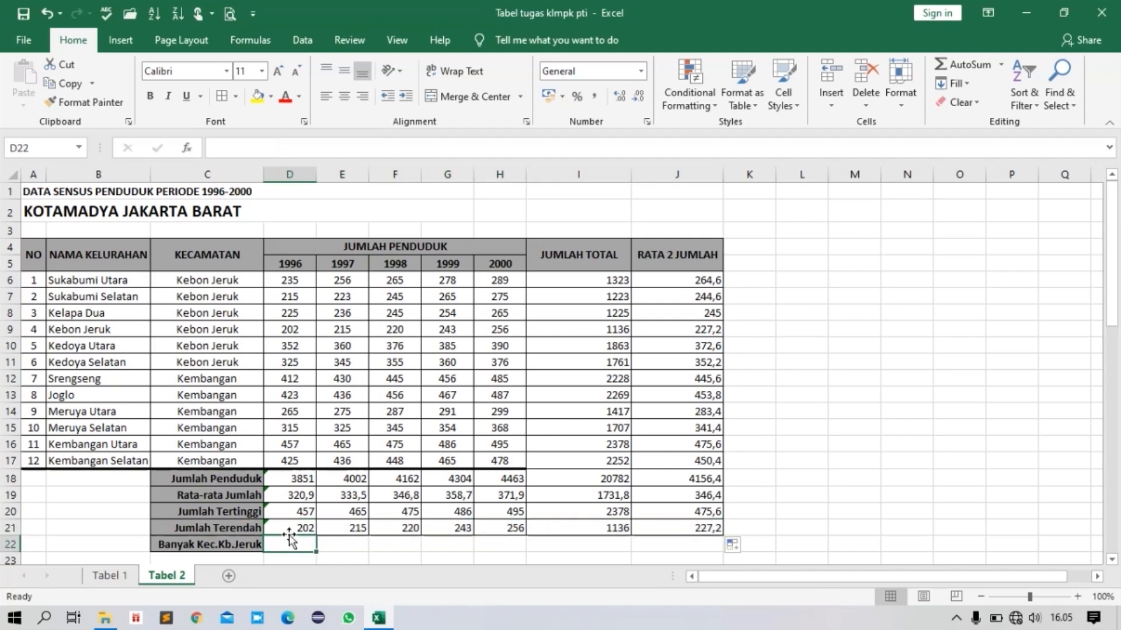
{"action": "type", "text": "=COUN"}
{"action": "left_click", "coordinate": [354, 555]}
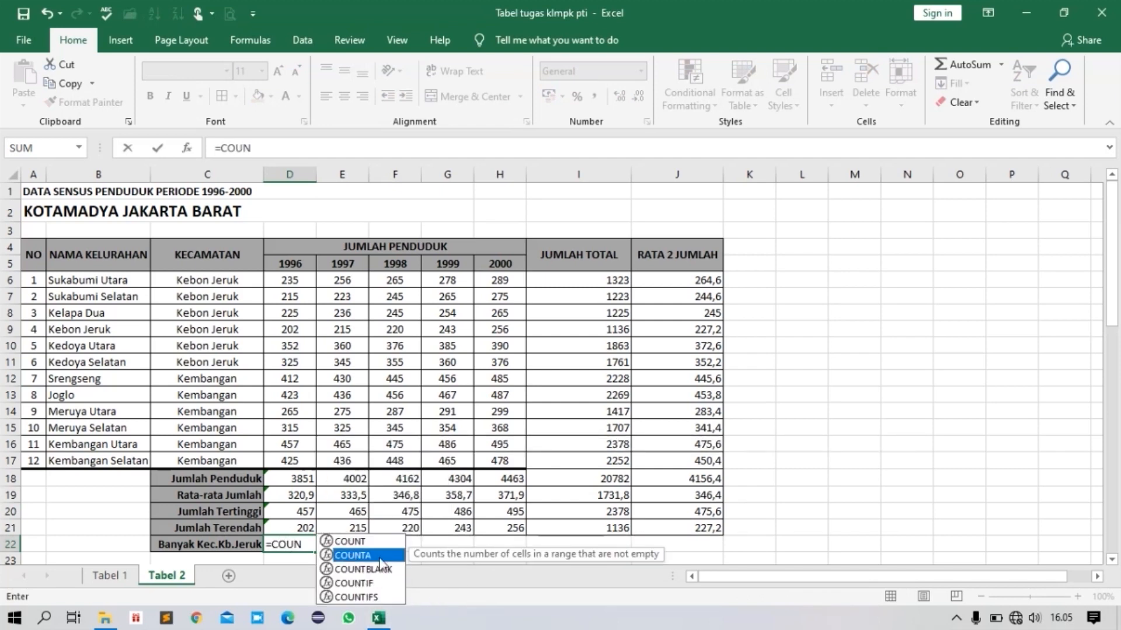
{"action": "double_click", "coordinate": [379, 557]}
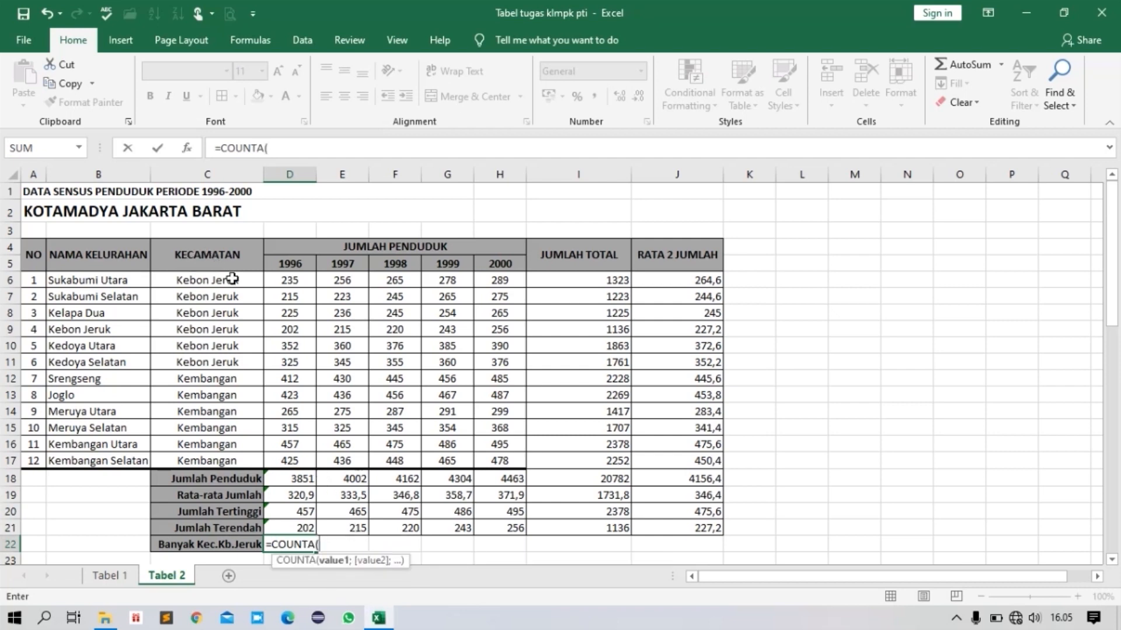
{"action": "left_click_drag", "start_coordinate": [232, 279], "coordinate": [232, 454]}
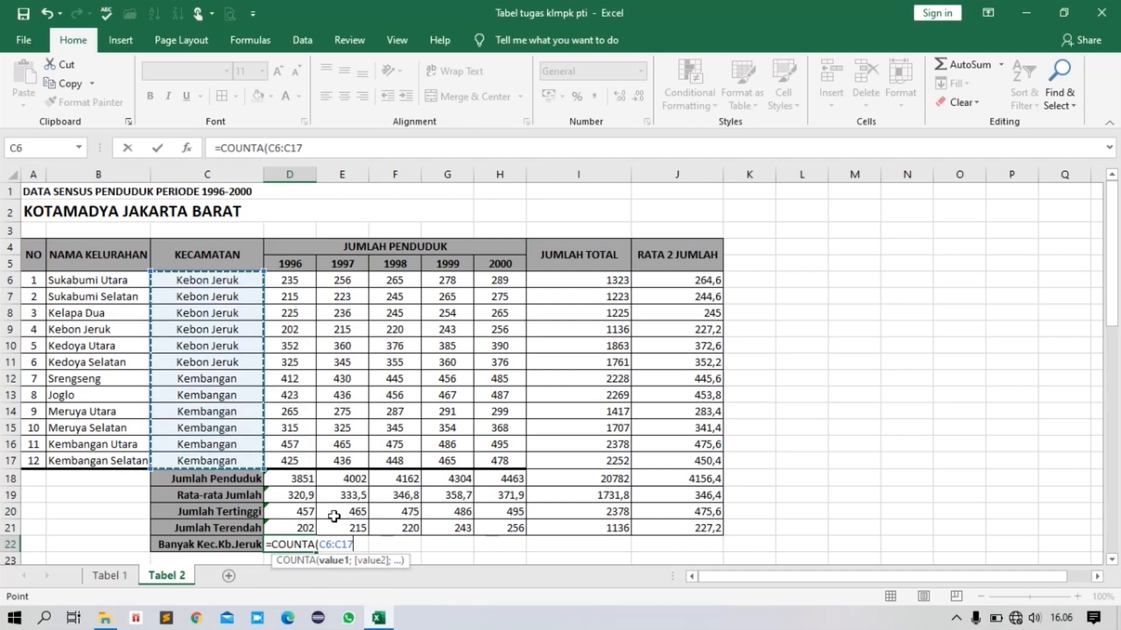
{"action": "key", "text": "Return"}
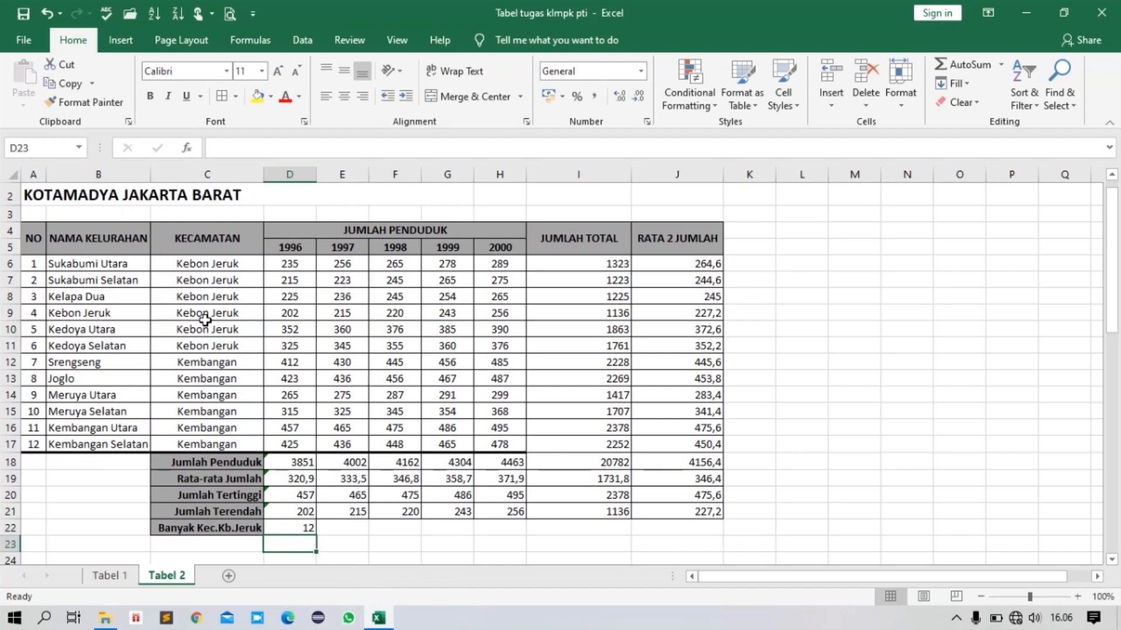
{"action": "left_click", "coordinate": [496, 544]}
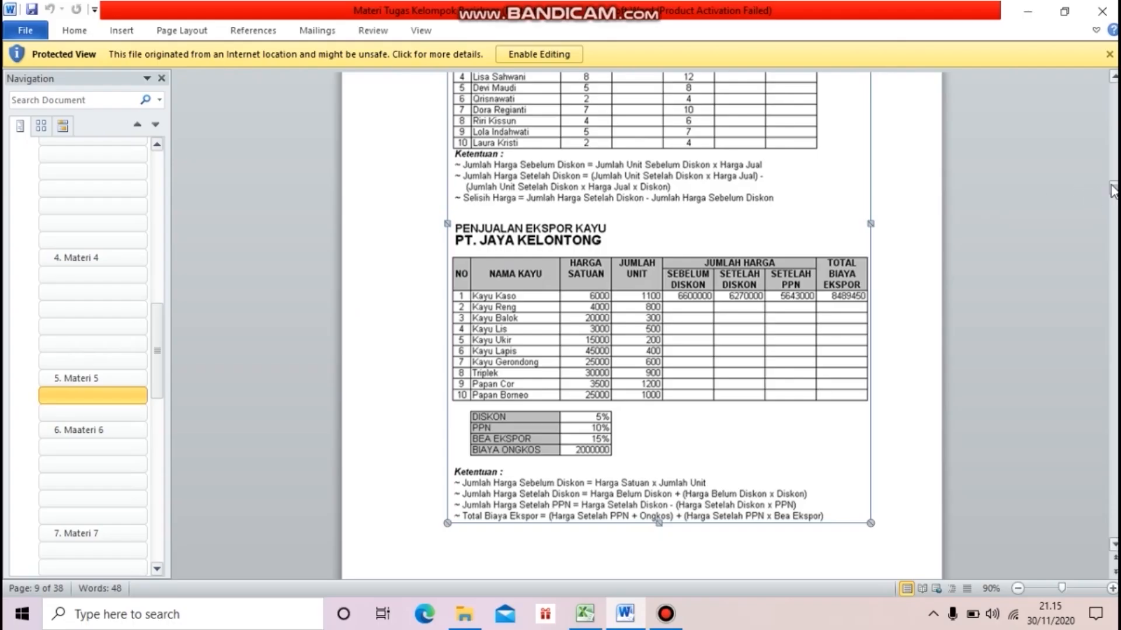
- Examine the Materi 5 tables and Ketentuan rules in the Word document against the Penjualan Ekspor Kayu sheet in Excel
{"action": "left_click_drag", "start_coordinate": [1112, 191], "coordinate": [1112, 188]}
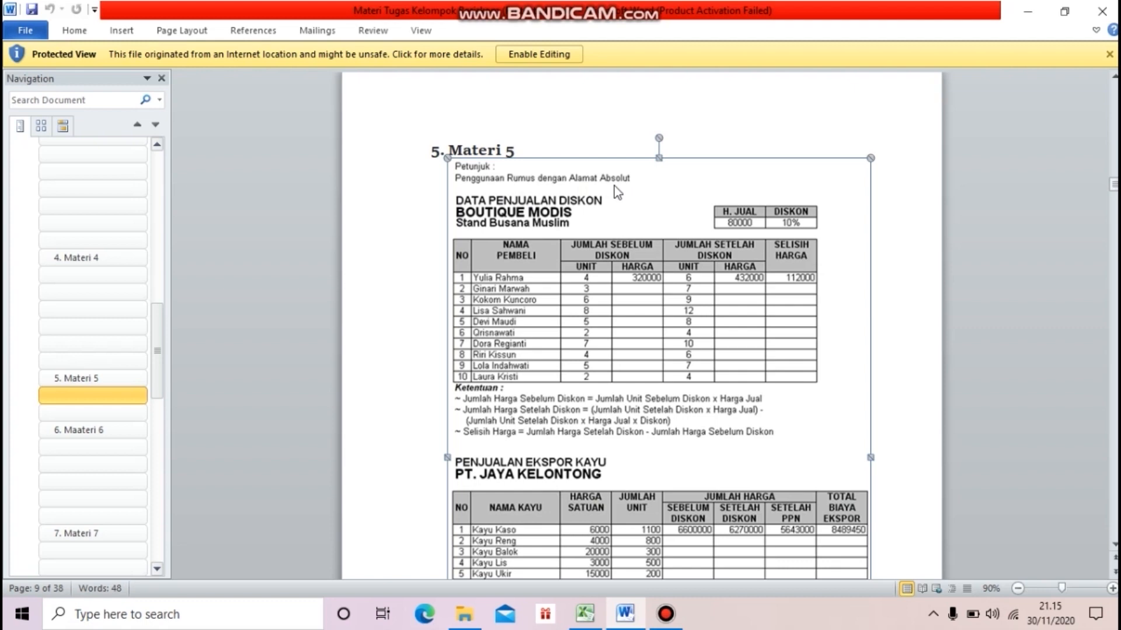
{"action": "left_click", "coordinate": [1113, 184]}
{"action": "left_click_drag", "start_coordinate": [1112, 185], "coordinate": [1113, 188]}
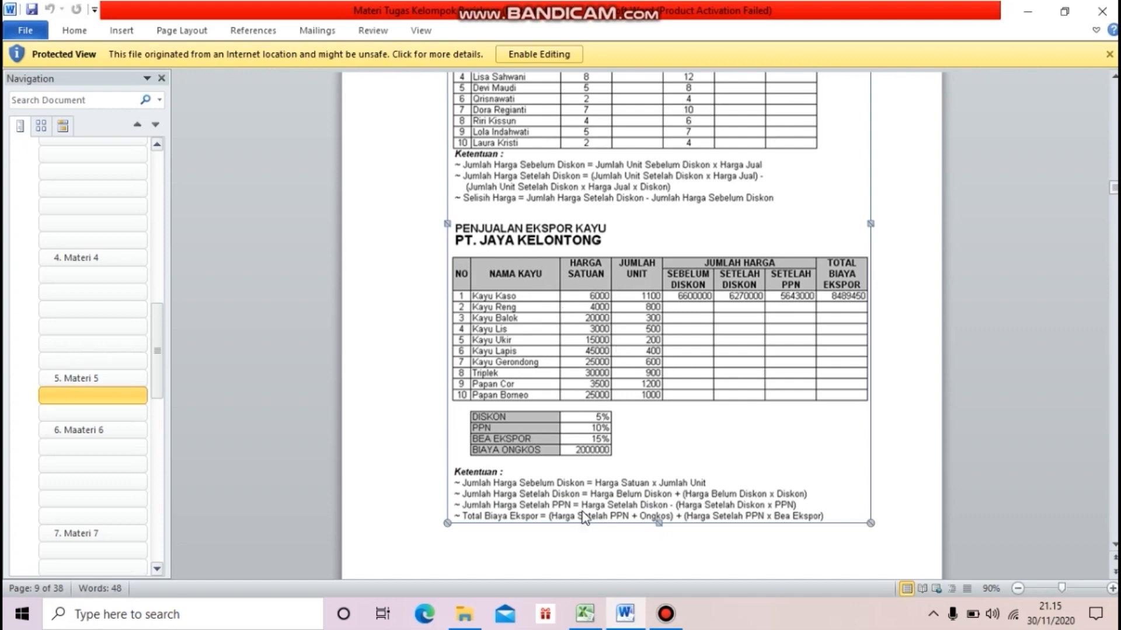
{"action": "key", "text": "alt+Tab"}
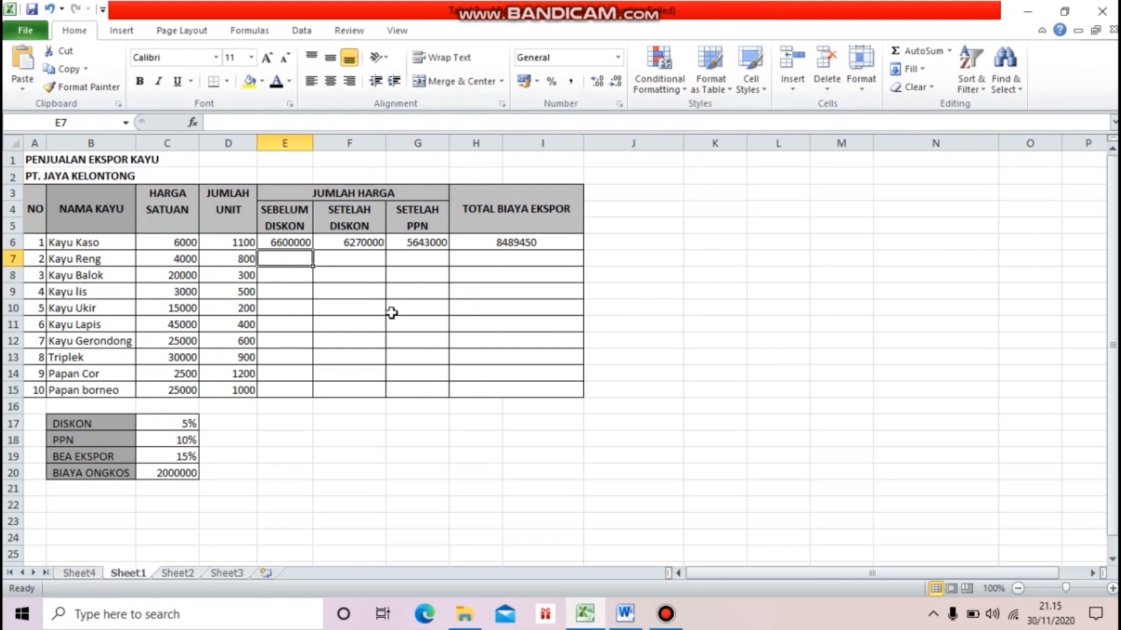
{"action": "left_click", "coordinate": [636, 615]}
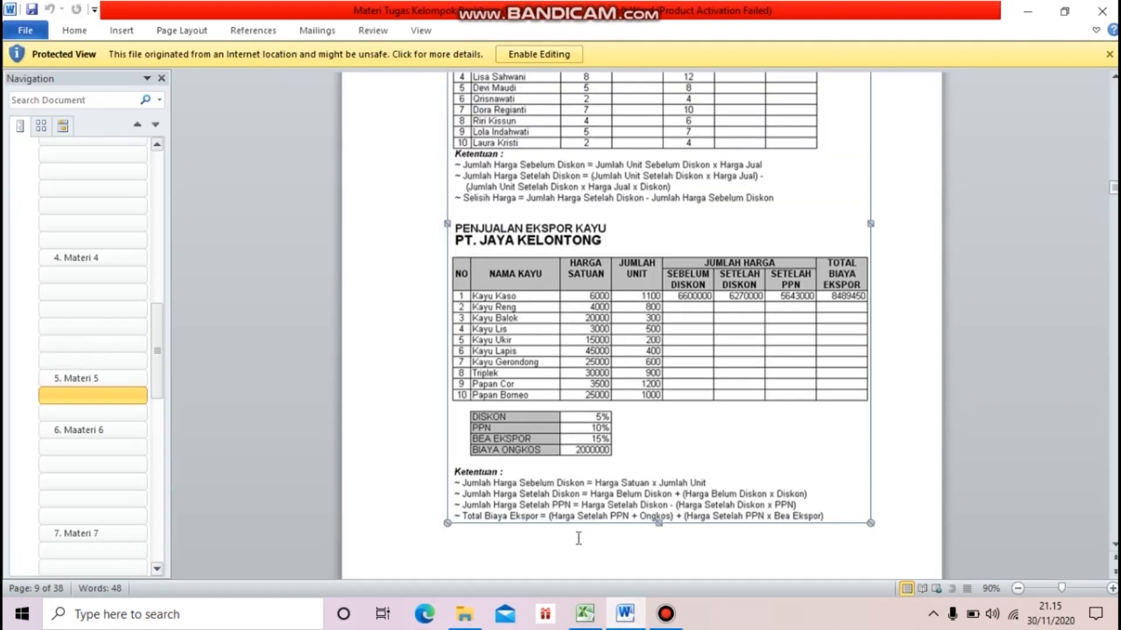
{"action": "left_click", "coordinate": [592, 621]}
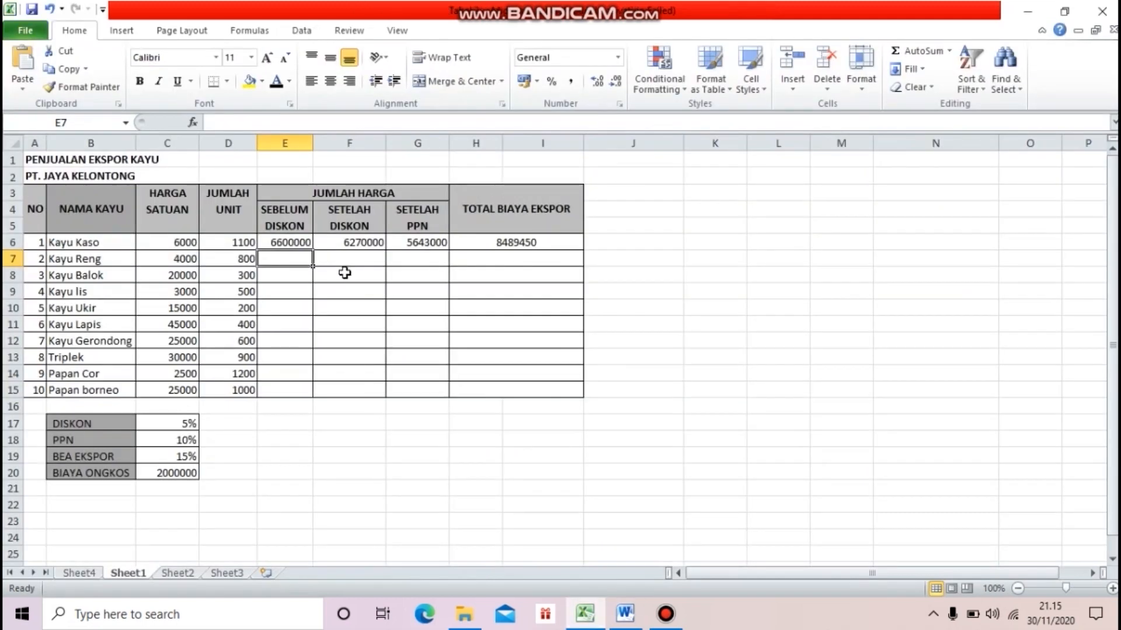
{"action": "left_click", "coordinate": [626, 610]}
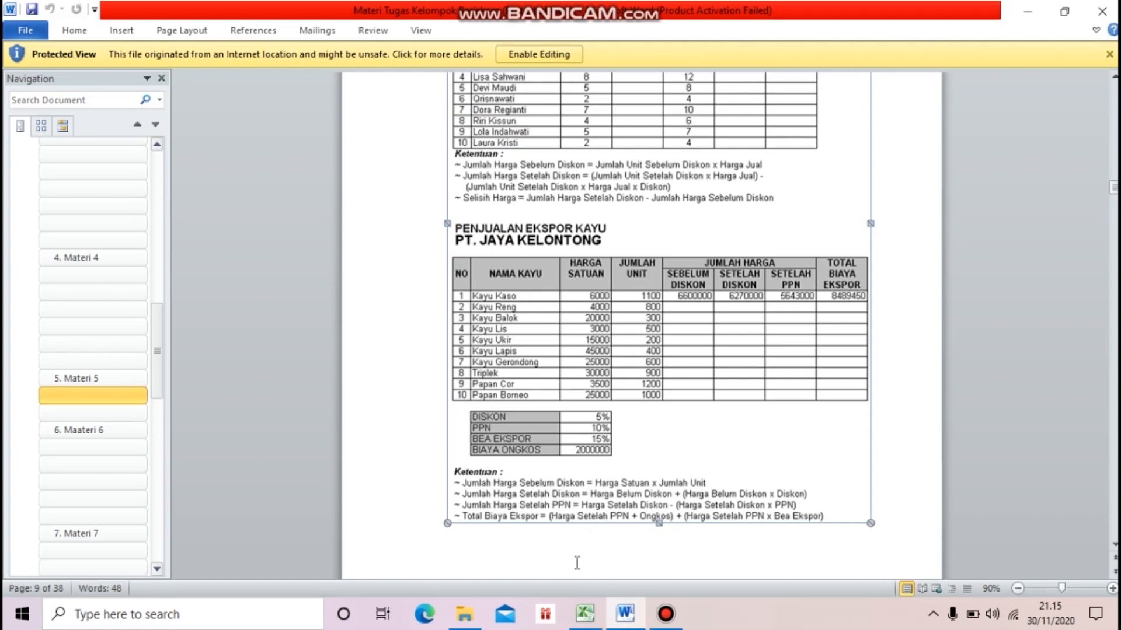
{"action": "left_click", "coordinate": [586, 614]}
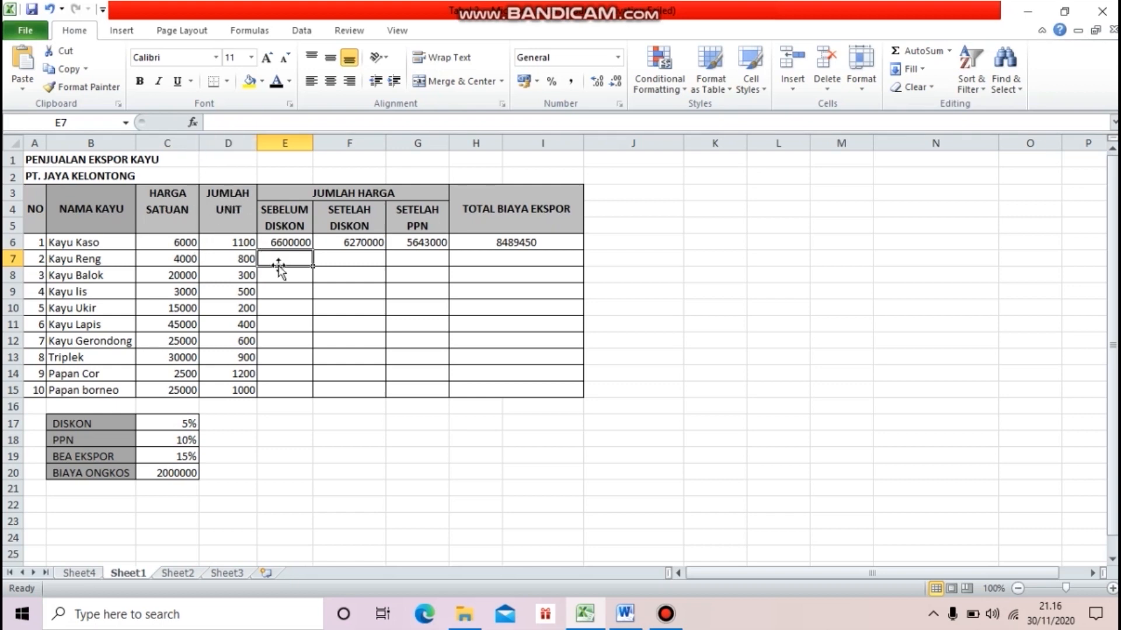
- Calculate the Sebelum Diskon prices by entering =C7*D7 in E7 and filling the formula down through E15
{"action": "type", "text": "=C"}
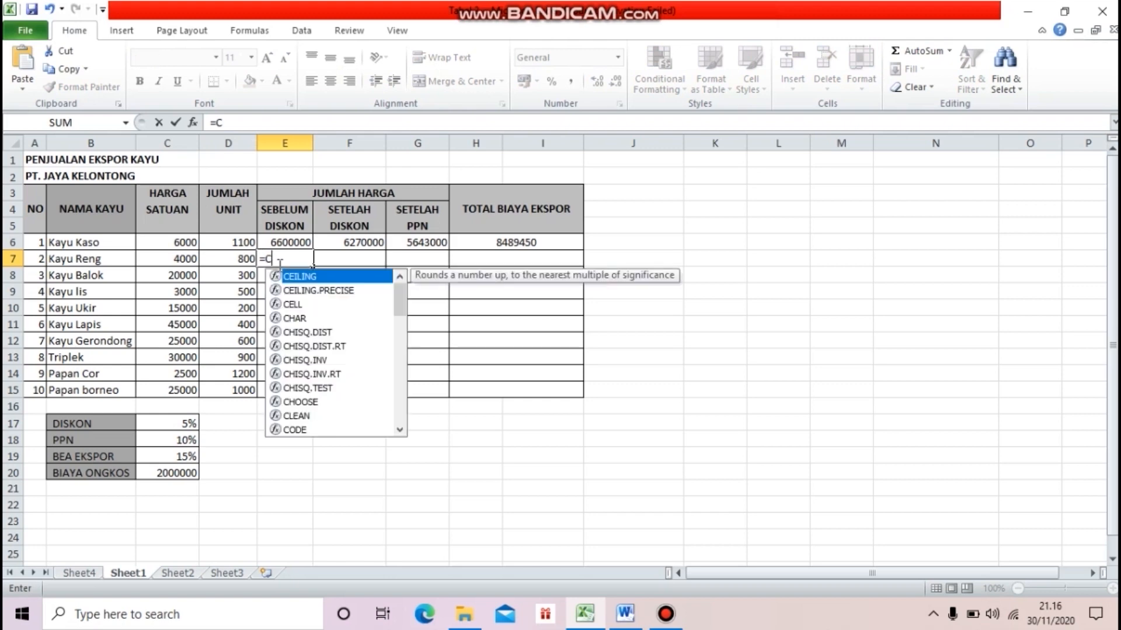
{"action": "type", "text": "7*"}
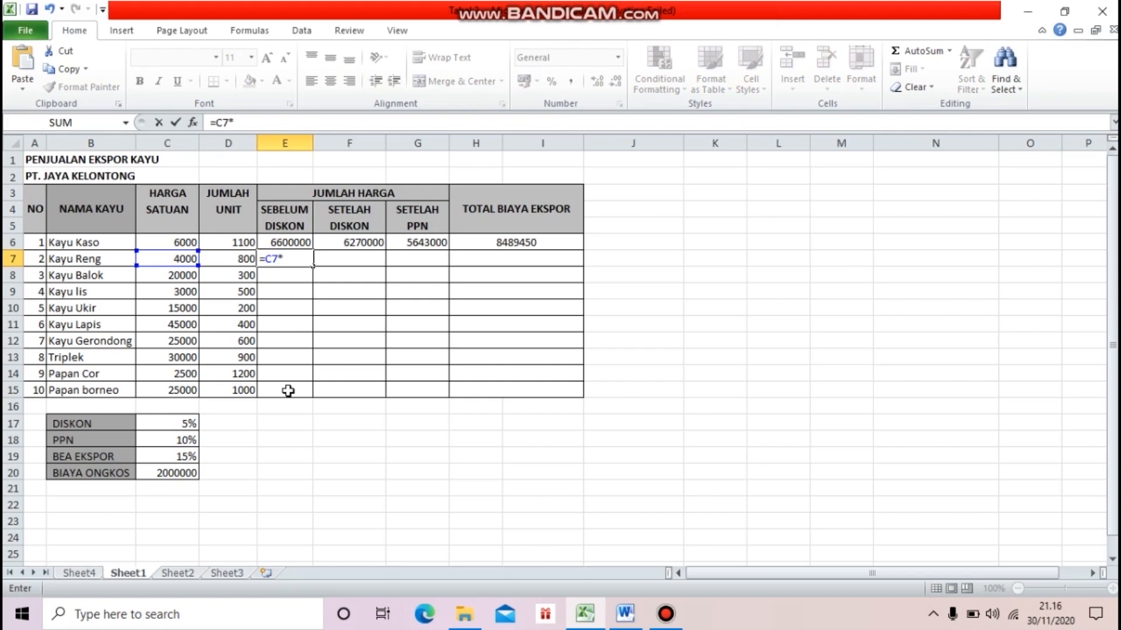
{"action": "type", "text": "D7"}
{"action": "key", "text": "Return"}
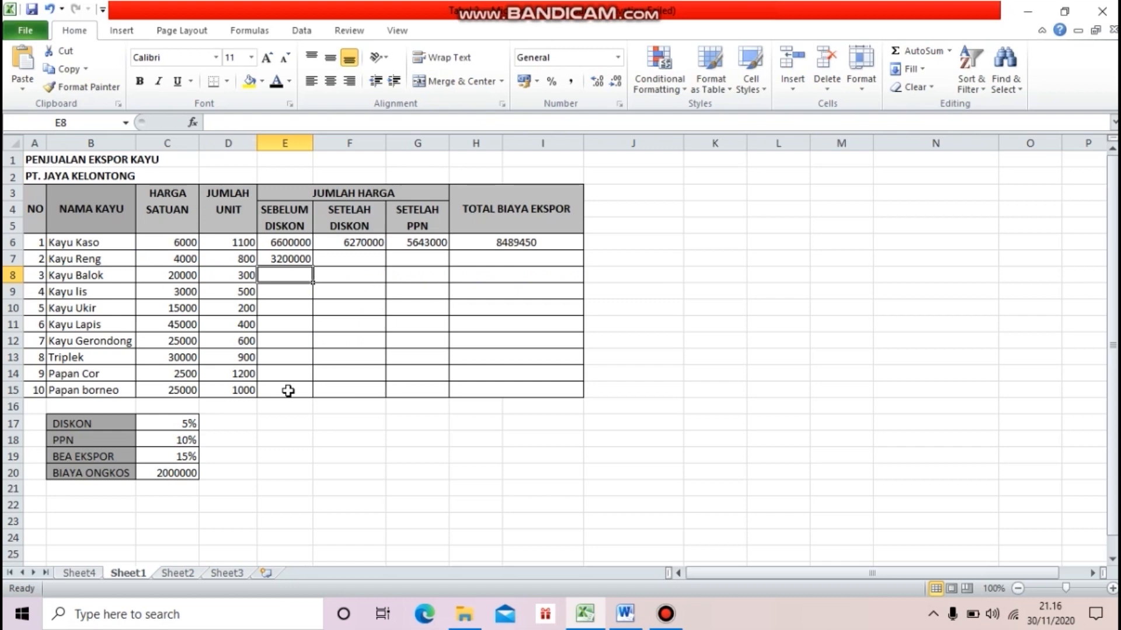
{"action": "left_click", "coordinate": [293, 260]}
{"action": "mouse_move", "coordinate": [293, 276]}
{"action": "left_mouse_down"}
{"action": "mouse_move", "coordinate": [292, 370]}
{"action": "mouse_move", "coordinate": [279, 270]}
{"action": "left_mouse_up"}
{"action": "left_click", "coordinate": [274, 259]}
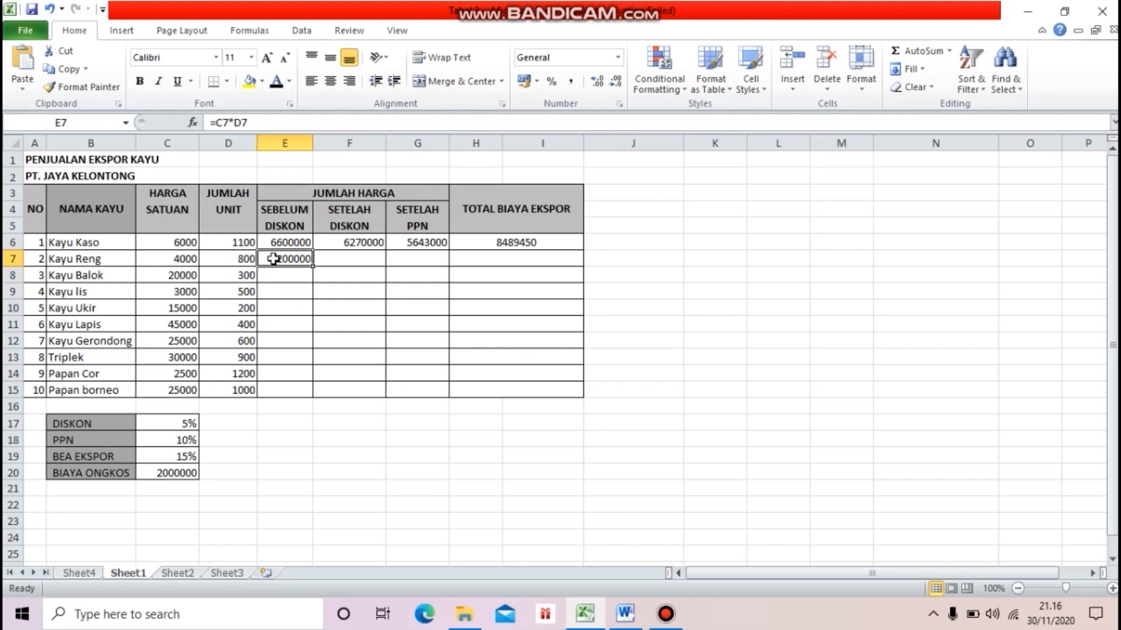
{"action": "double_click", "coordinate": [313, 266]}
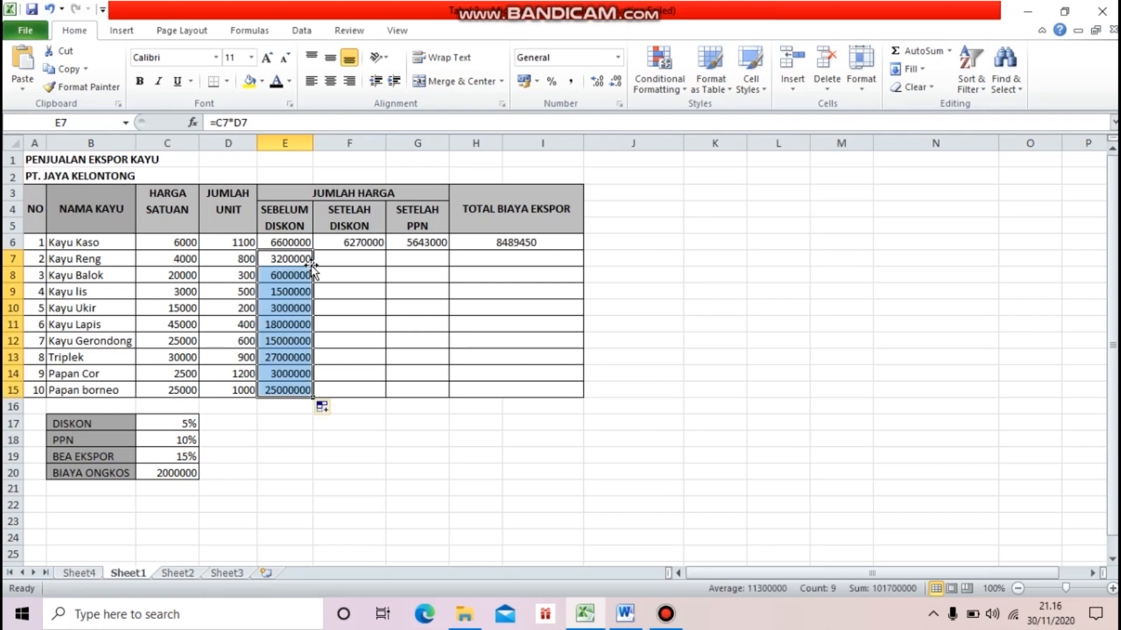
{"action": "left_click", "coordinate": [297, 444]}
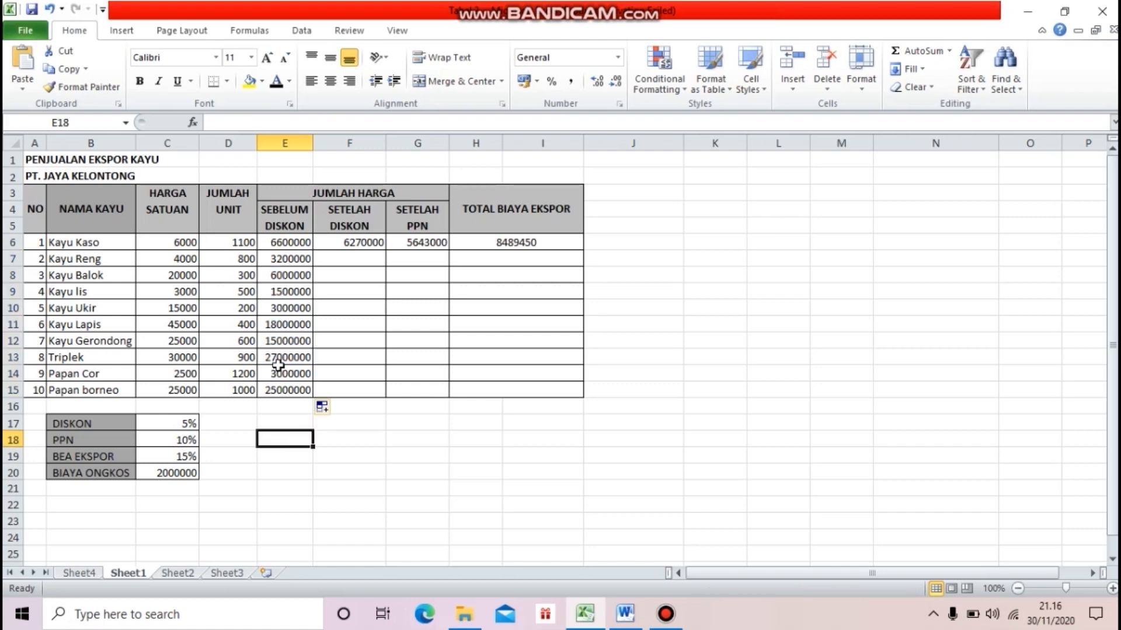
- Consult the Setelah Diskon rule in the Word document and enter =E7+(E7*C17) in F7 for Kayu Reng
{"action": "left_click", "coordinate": [356, 261]}
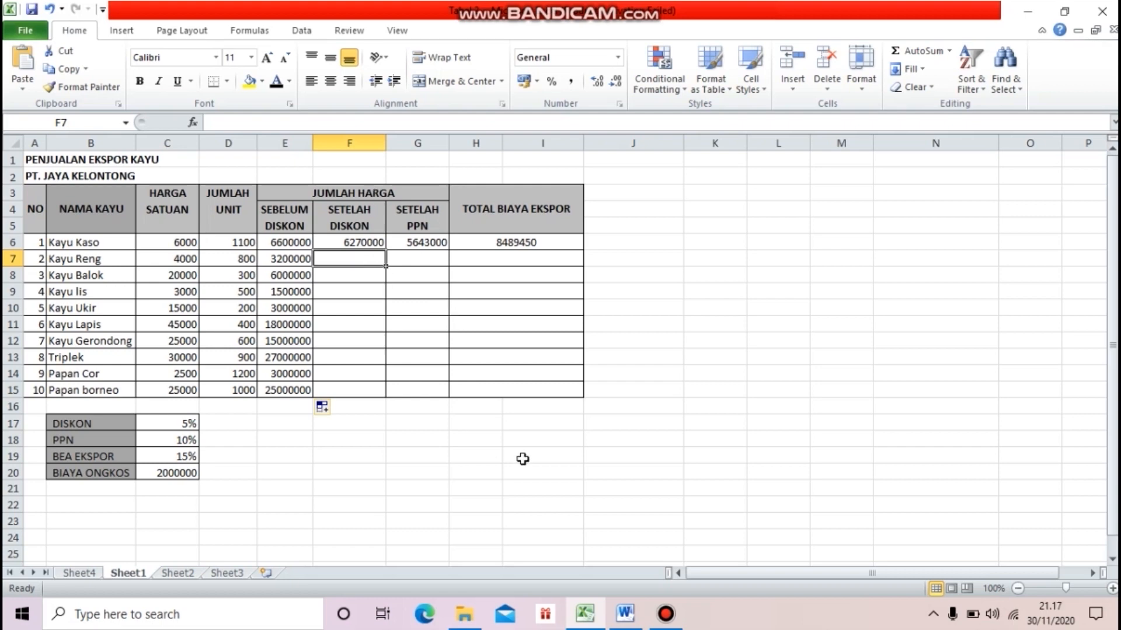
{"action": "left_click", "coordinate": [635, 618]}
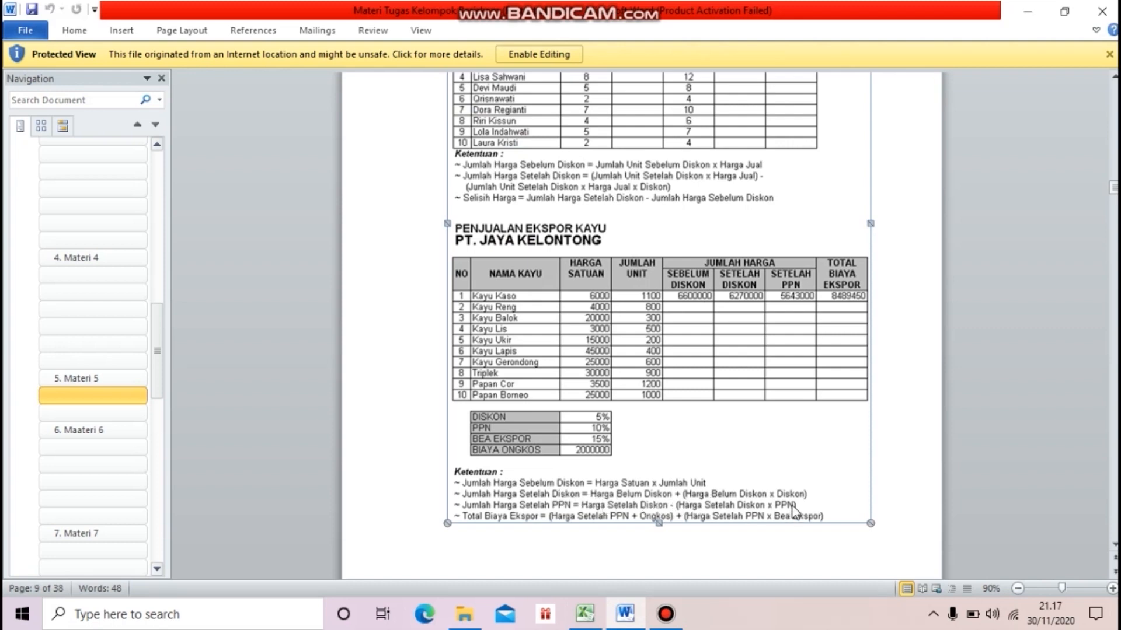
{"action": "left_click", "coordinate": [595, 624]}
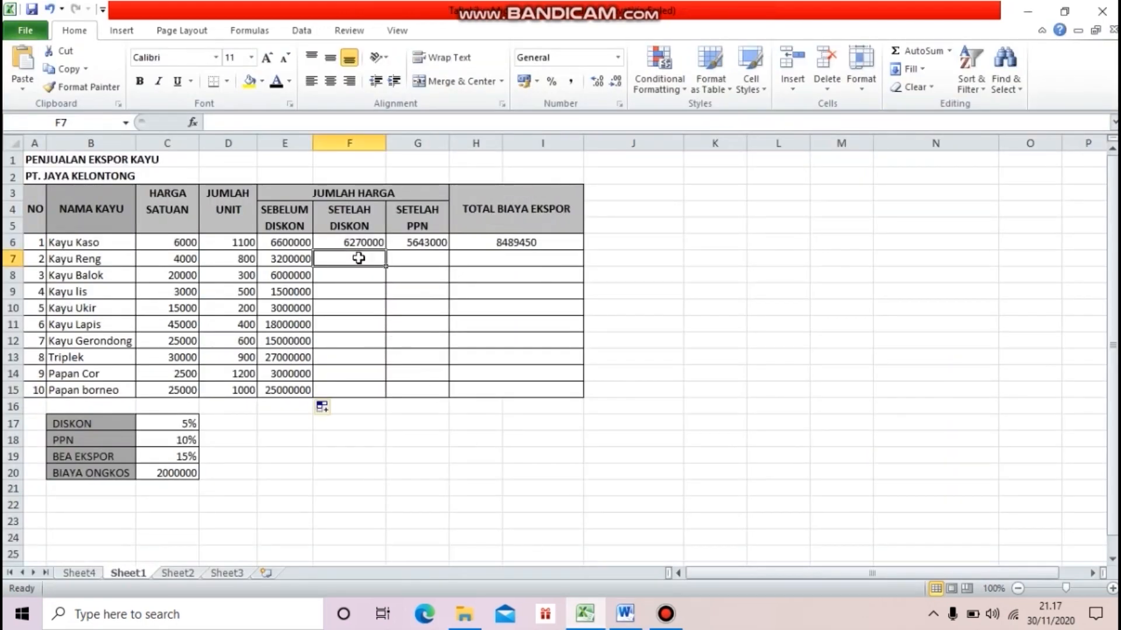
{"action": "left_click", "coordinate": [627, 609]}
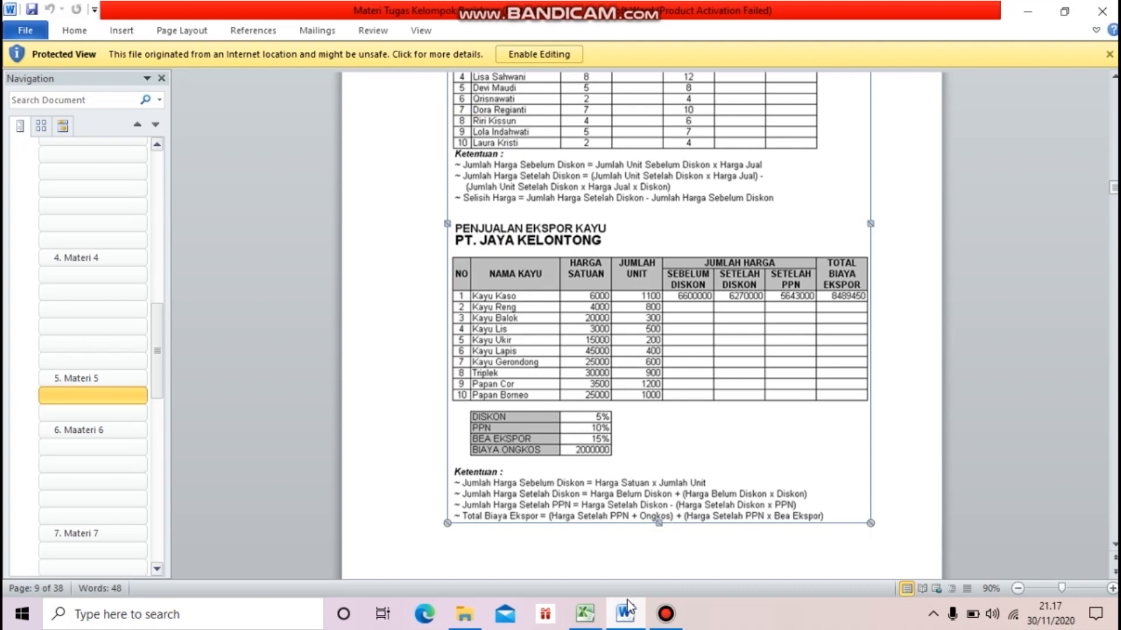
{"action": "left_click", "coordinate": [627, 610]}
{"action": "double_click", "coordinate": [336, 256]}
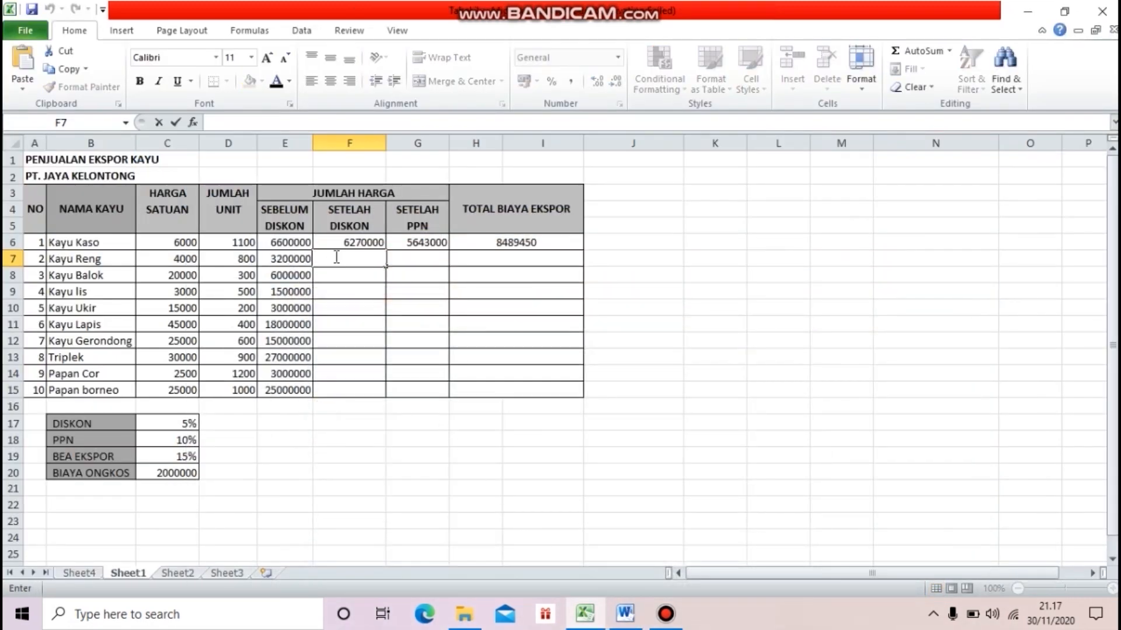
{"action": "type", "text": "="}
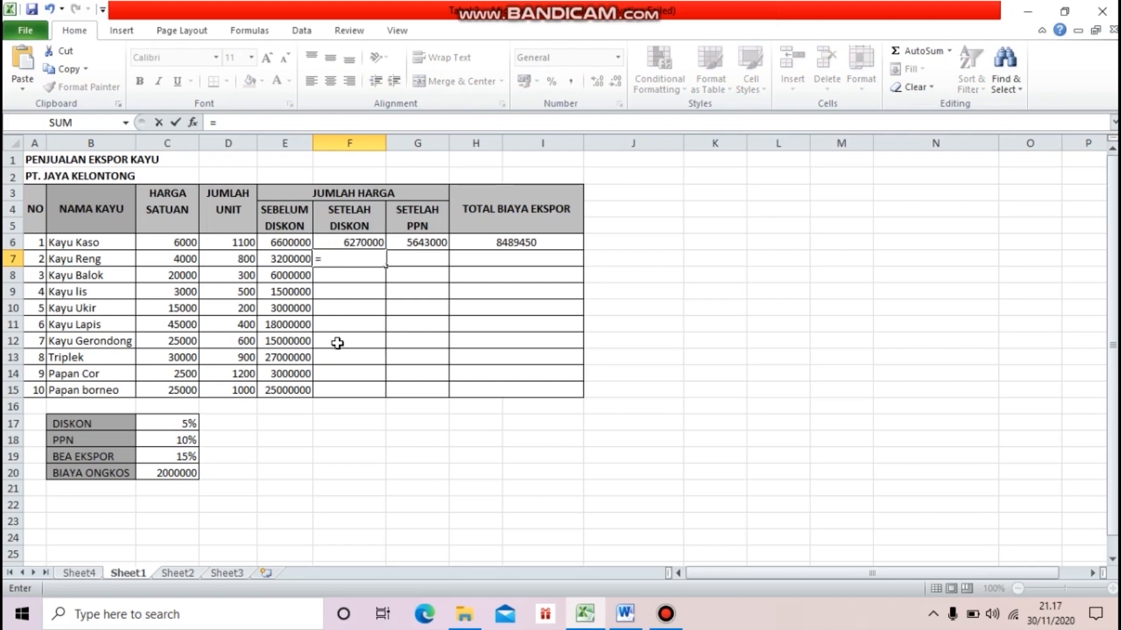
{"action": "type", "text": "E7+("}
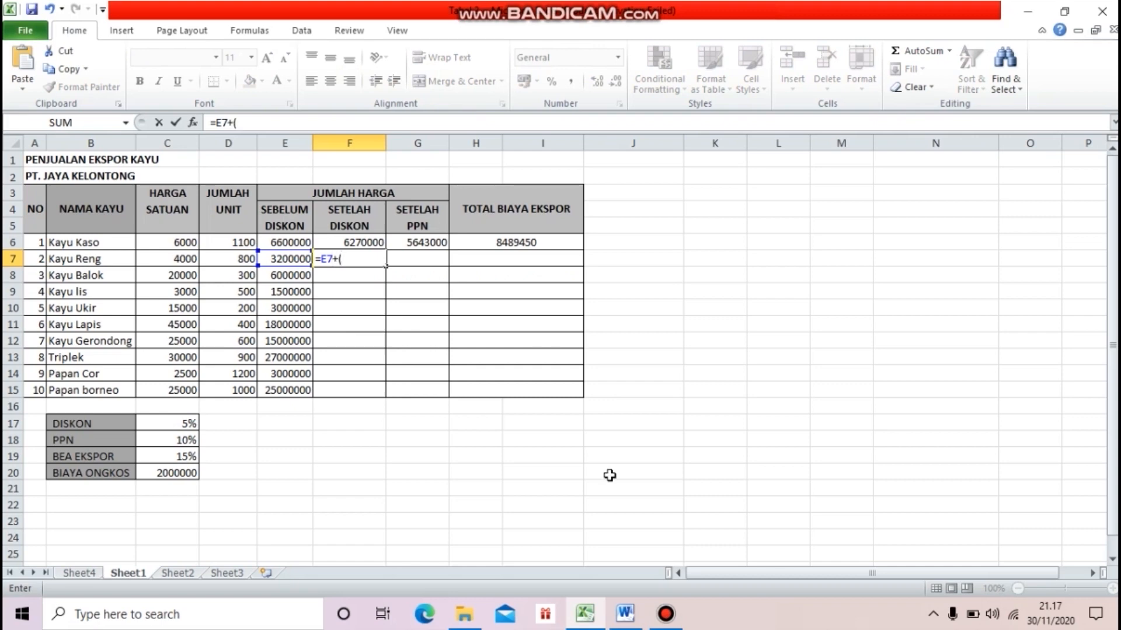
{"action": "left_click", "coordinate": [627, 620]}
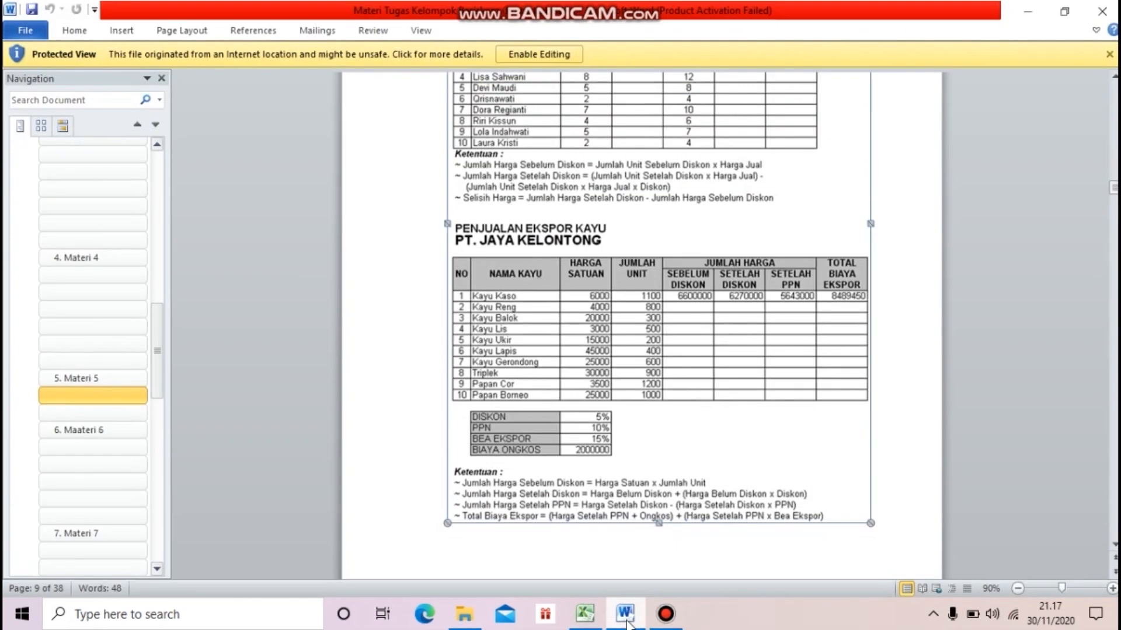
{"action": "left_click", "coordinate": [627, 622]}
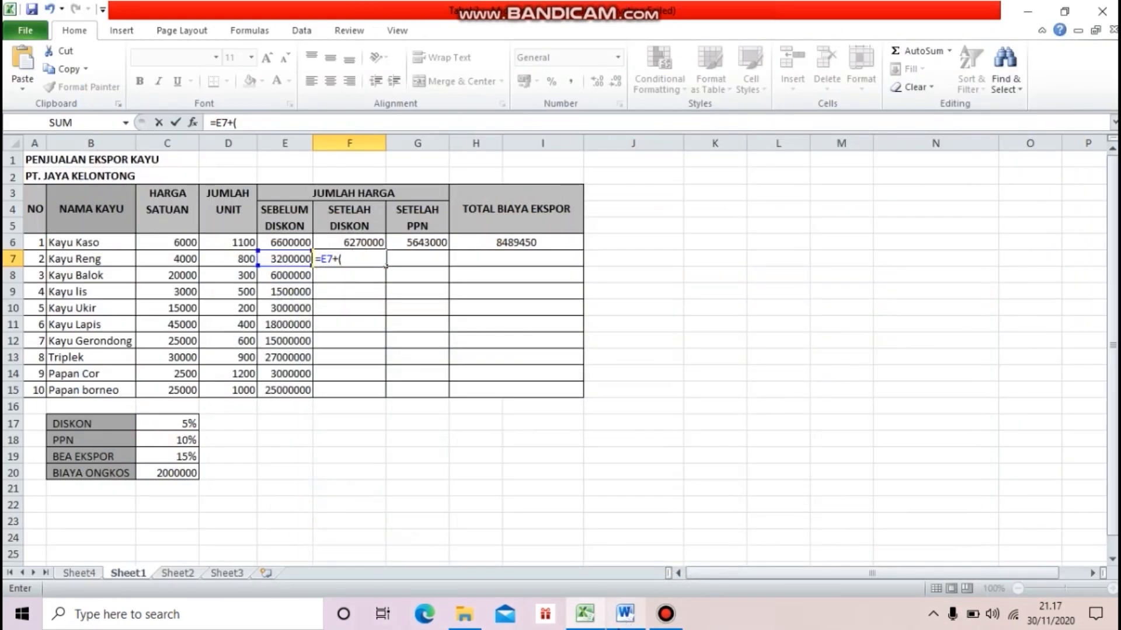
{"action": "type", "text": "E7*C17)"}
{"action": "key", "text": "Return"}
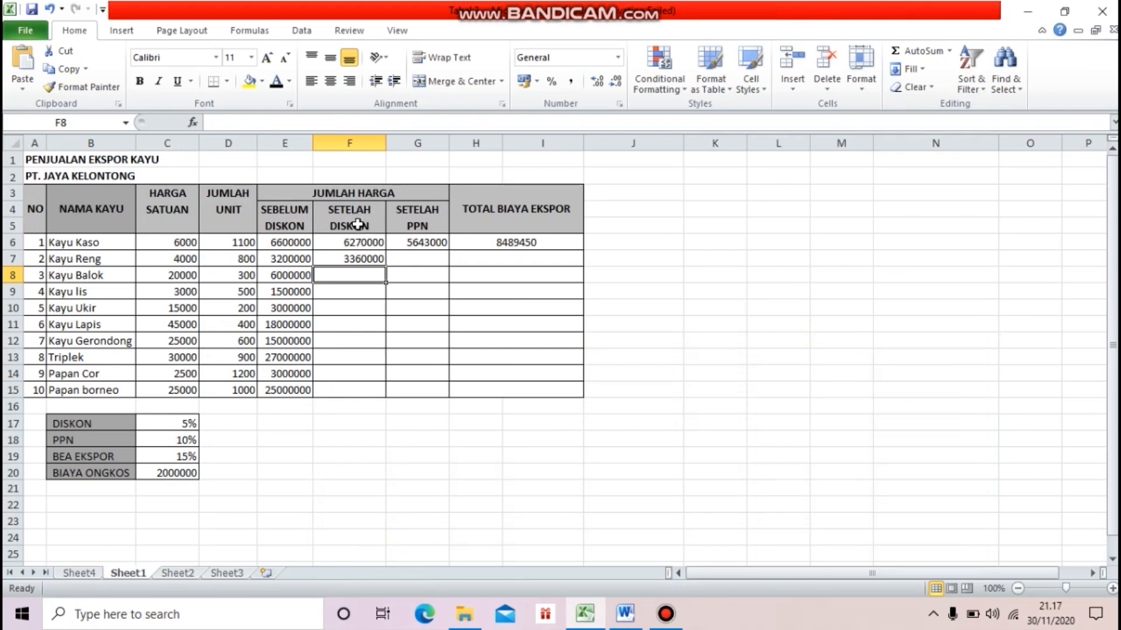
- Recheck the Setelah Diskon rule in the Word document and change the Kayu Reng formula in F7 to =E7-(E7*C17) in Excel
{"action": "left_click", "coordinate": [336, 259]}
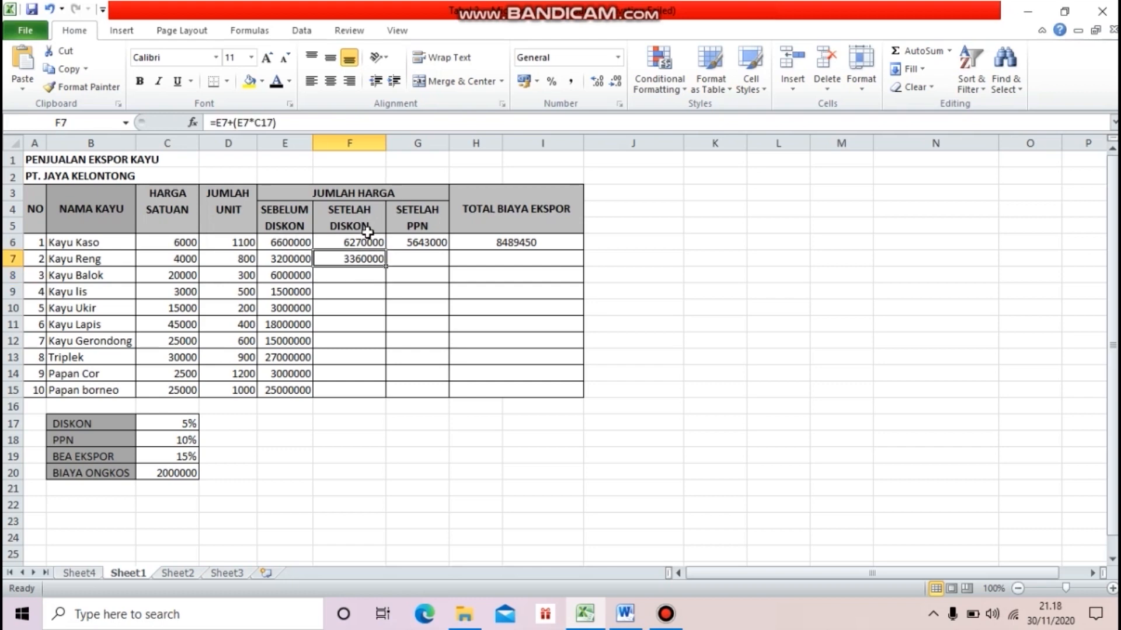
{"action": "left_click", "coordinate": [614, 619]}
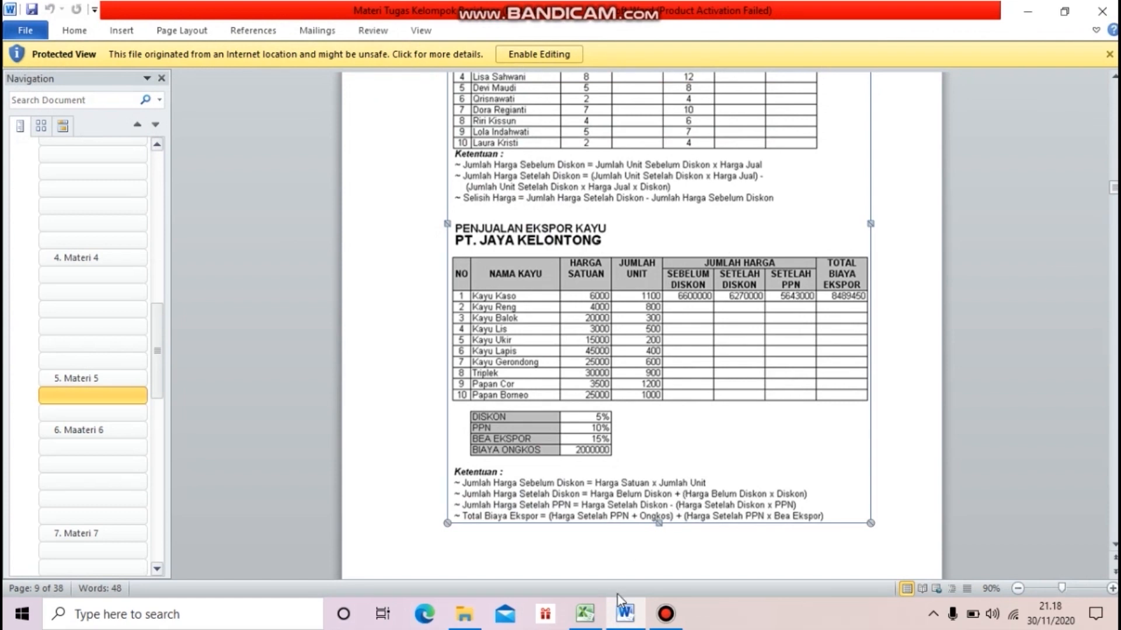
{"action": "mouse_move", "coordinate": [598, 620]}
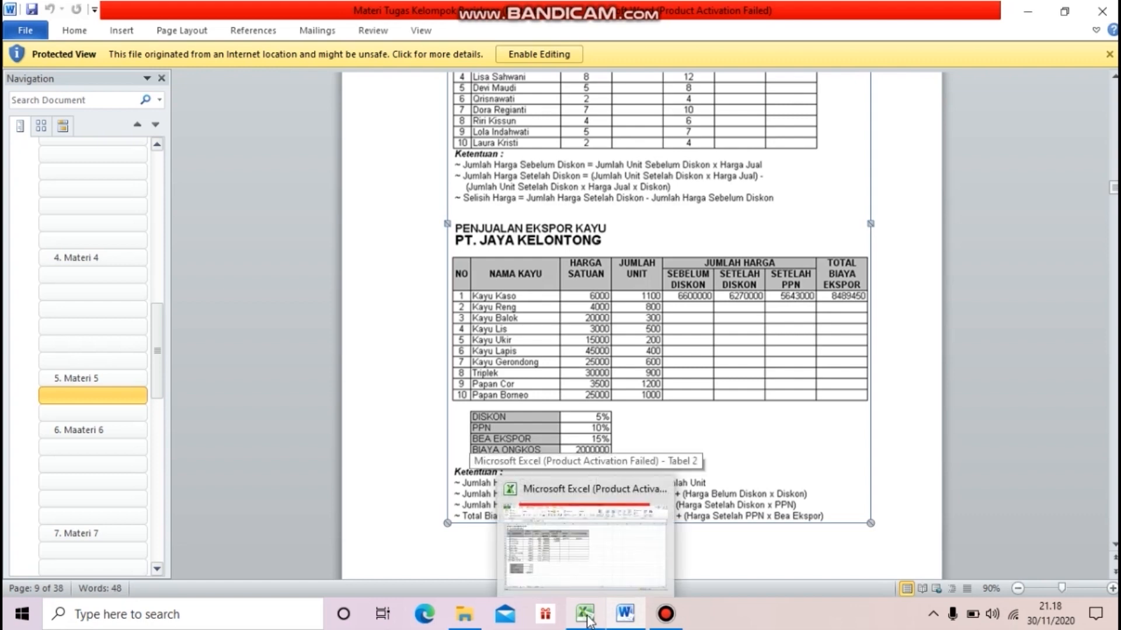
{"action": "left_click", "coordinate": [583, 464]}
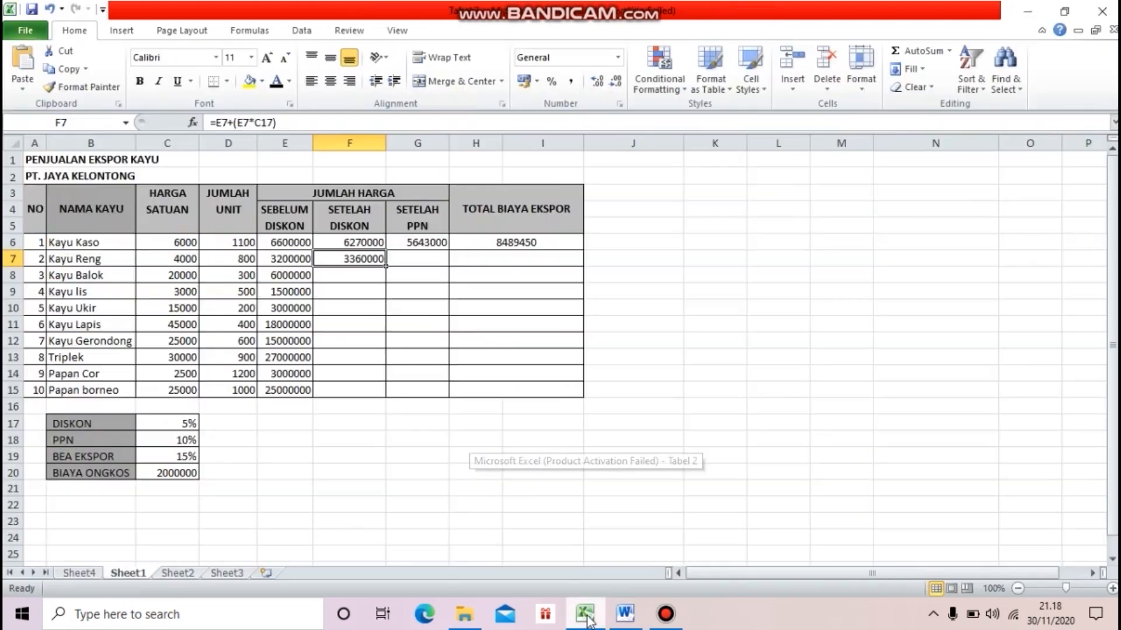
{"action": "double_click", "coordinate": [354, 259]}
{"action": "key", "text": "Left"}
{"action": "key", "text": "Left"}
{"action": "key", "text": "Left"}
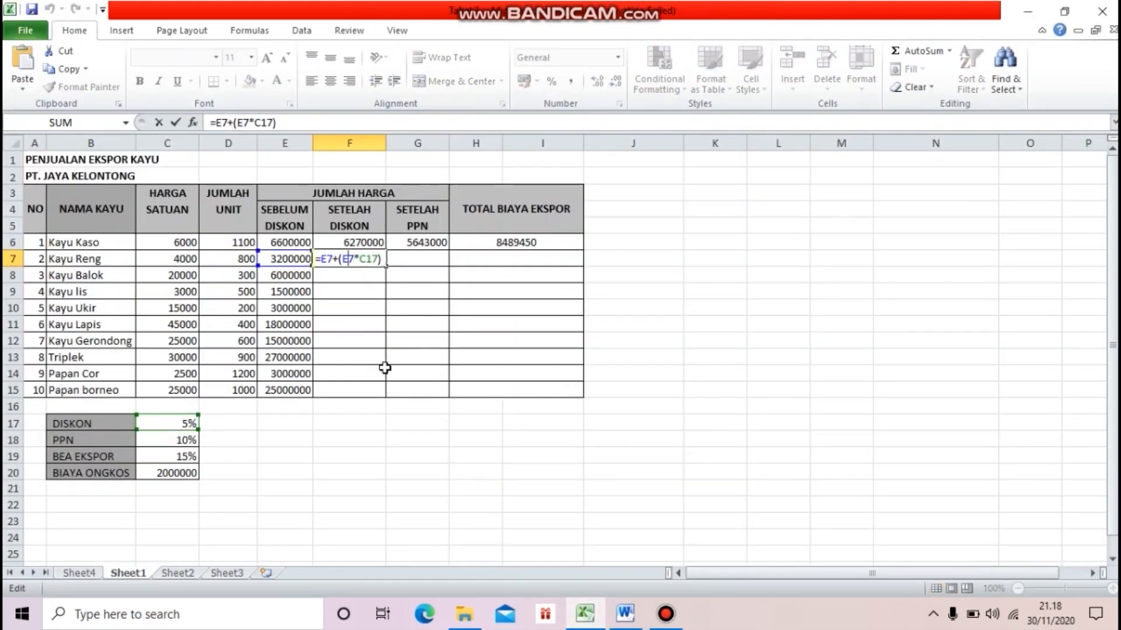
{"action": "key", "text": "BackSpace"}
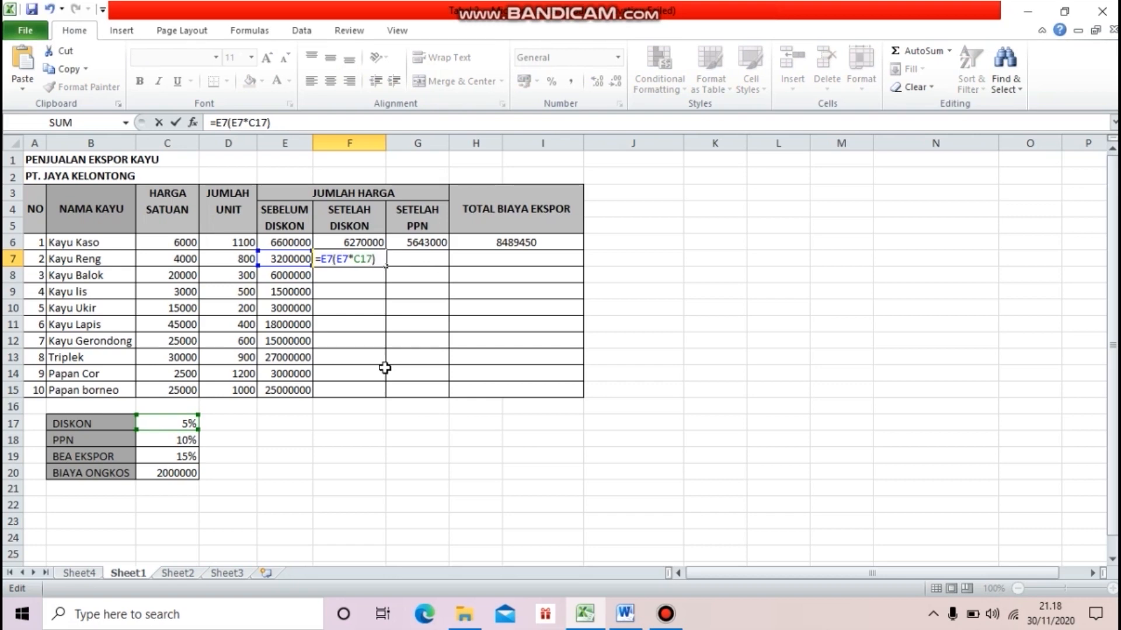
{"action": "type", "text": "-"}
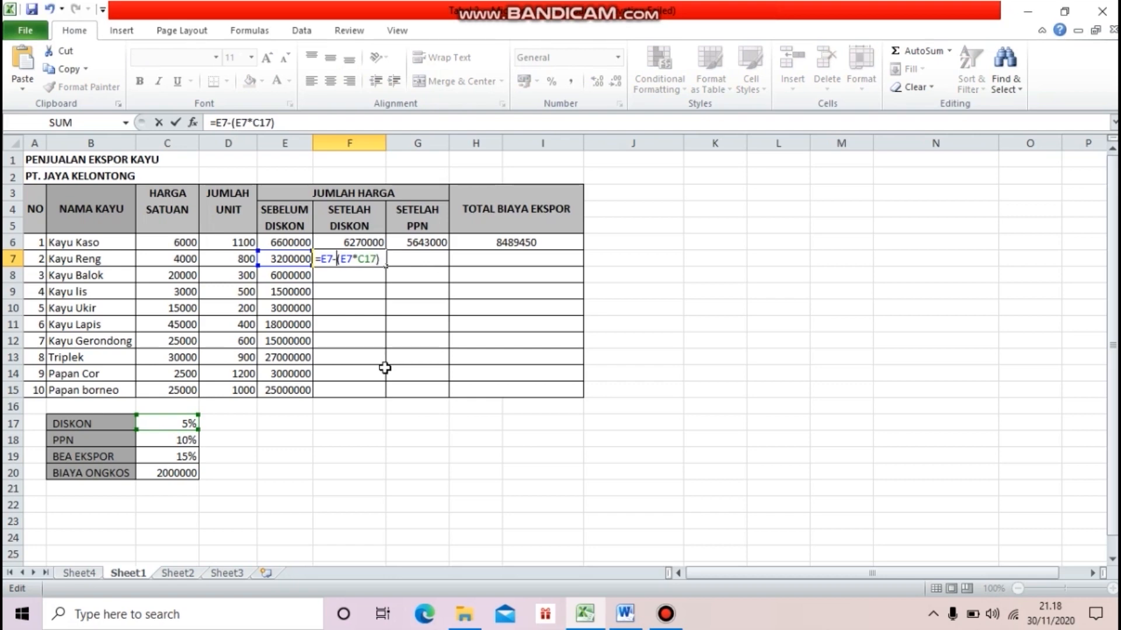
{"action": "key", "text": "Return"}
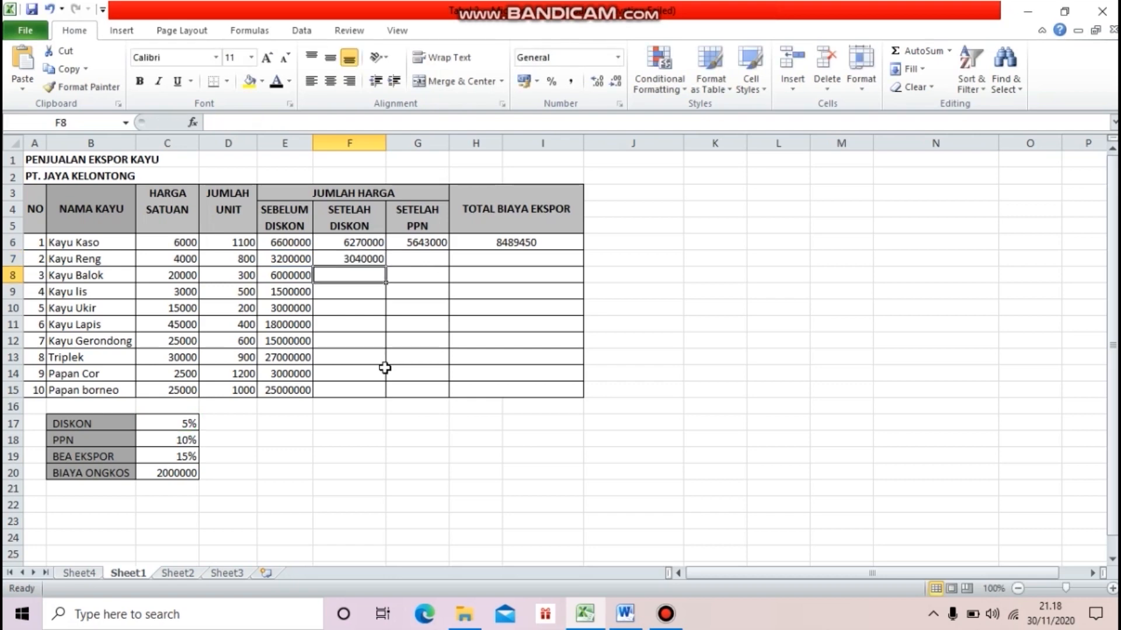
- Lock the discount row in F7 with =E7-(E7*C$17) and fill the Setelah Diskon formula down through F15
{"action": "double_click", "coordinate": [348, 258]}
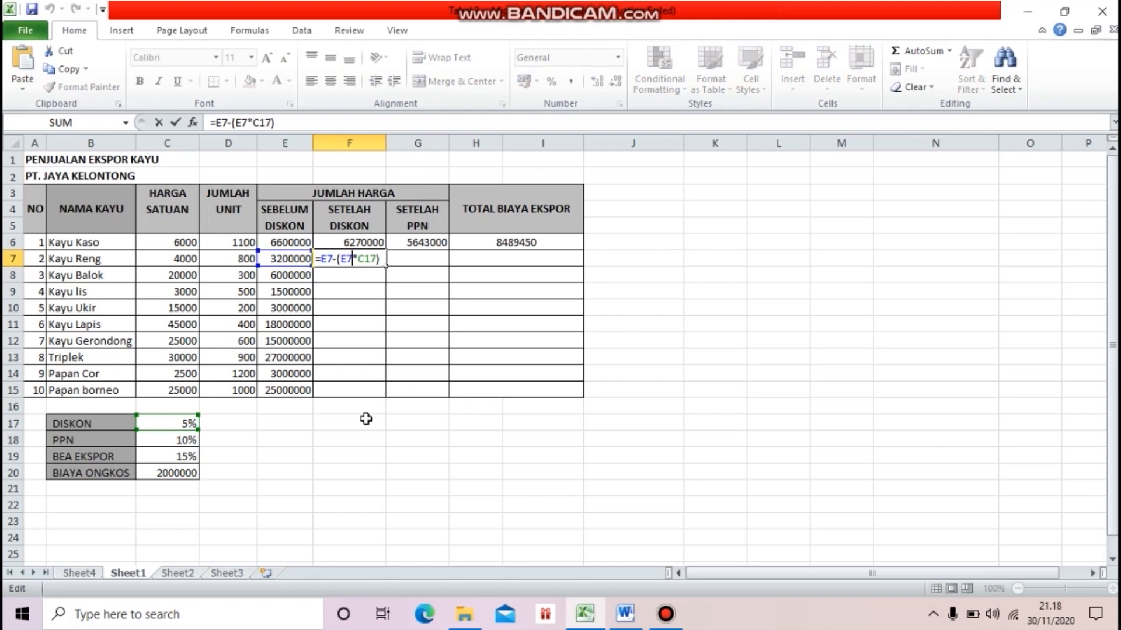
{"action": "key", "text": "Right"}
{"action": "type", "text": "$$"}
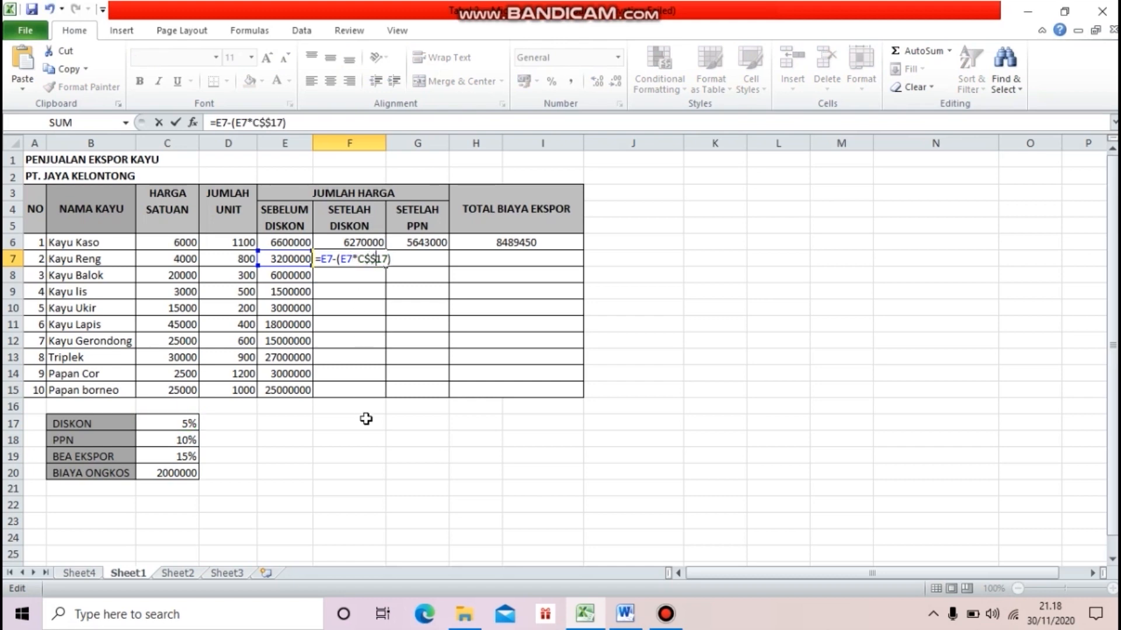
{"action": "key", "text": "BackSpace"}
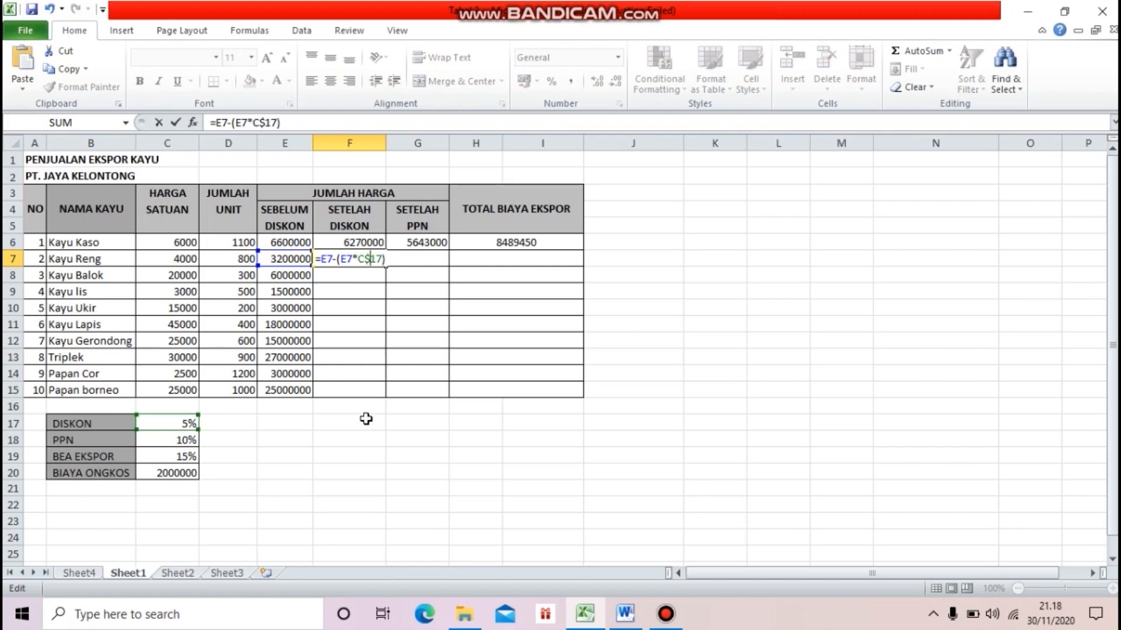
{"action": "key", "text": "Return"}
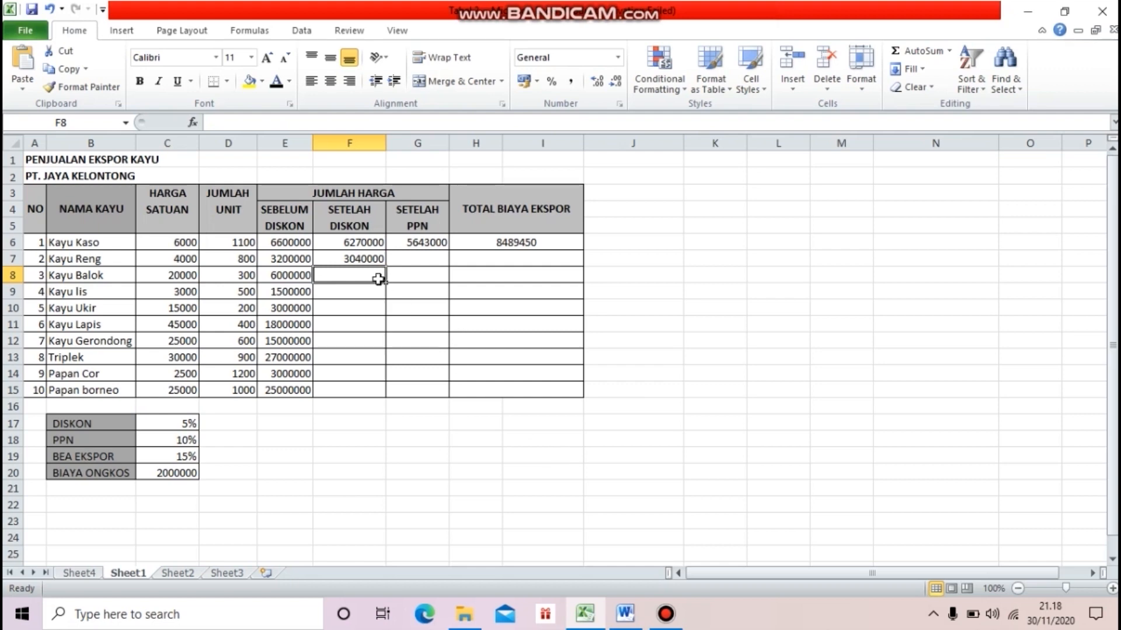
{"action": "left_click", "coordinate": [366, 258]}
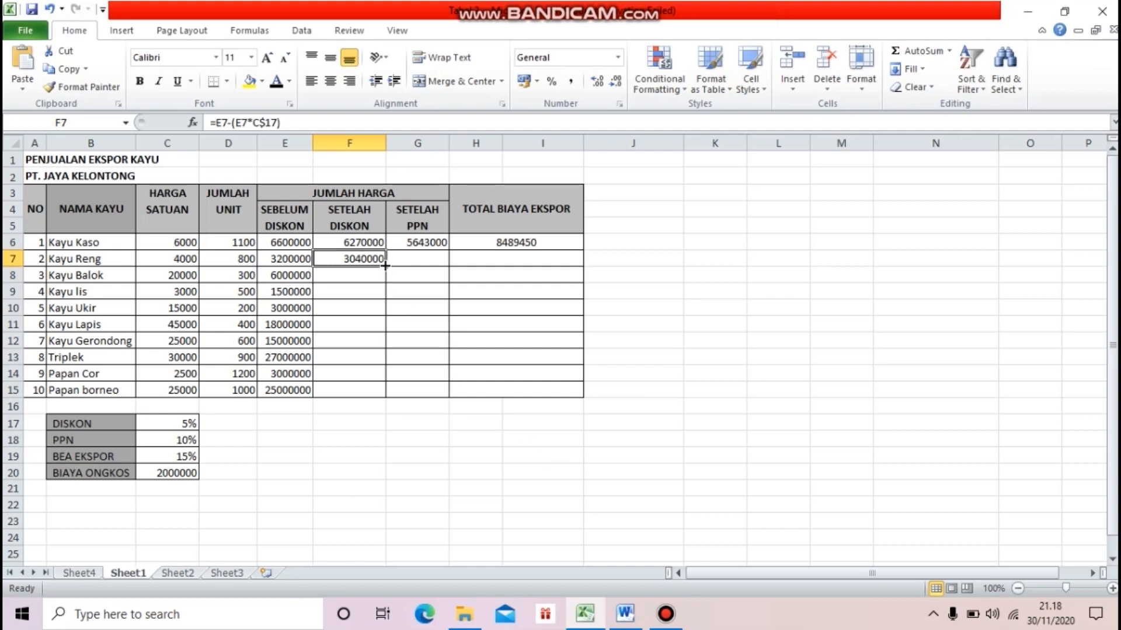
{"action": "double_click", "coordinate": [385, 266]}
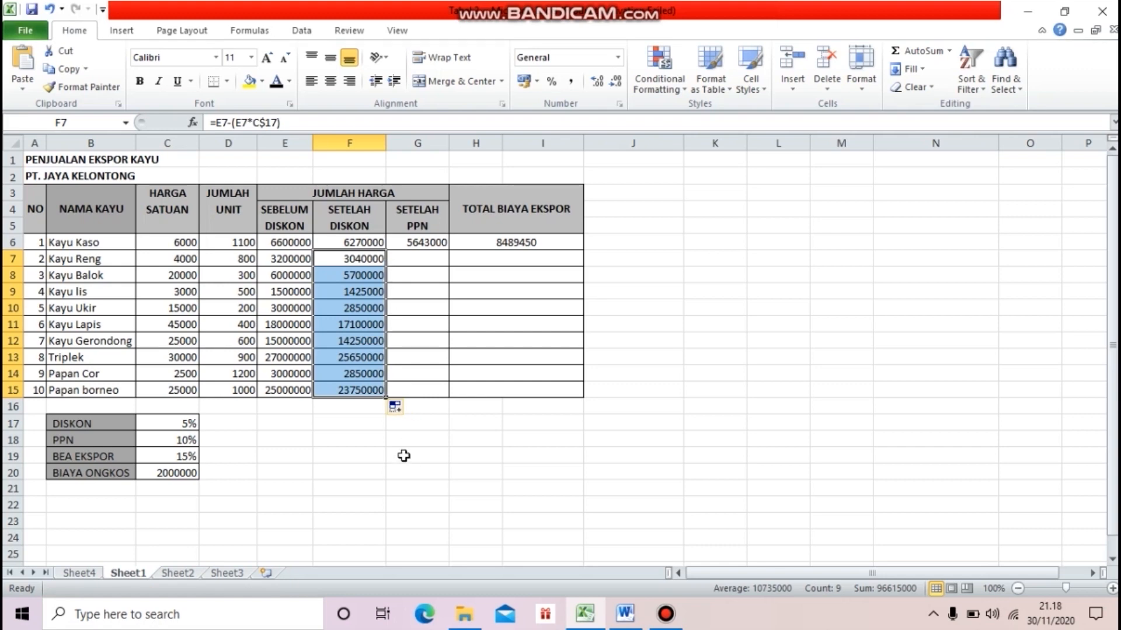
{"action": "left_click", "coordinate": [404, 456]}
- Consult the Setelah PPN rule in the Word document and enter =F7-(F7*$C18) in G7 for Kayu Reng in Excel
{"action": "left_click", "coordinate": [403, 260]}
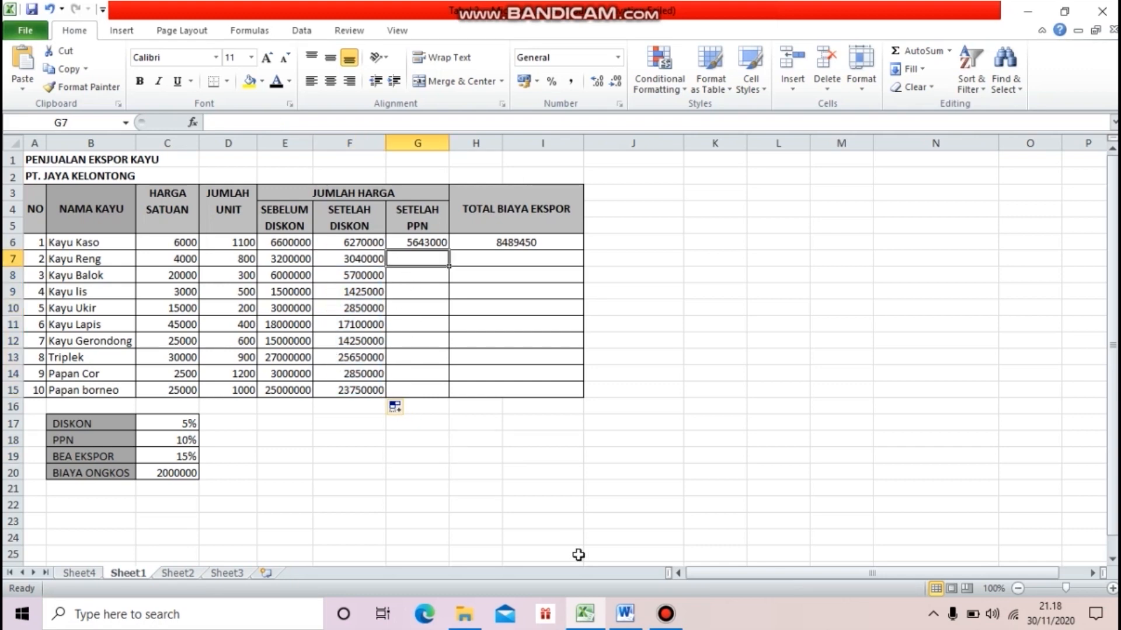
{"action": "left_click", "coordinate": [624, 613]}
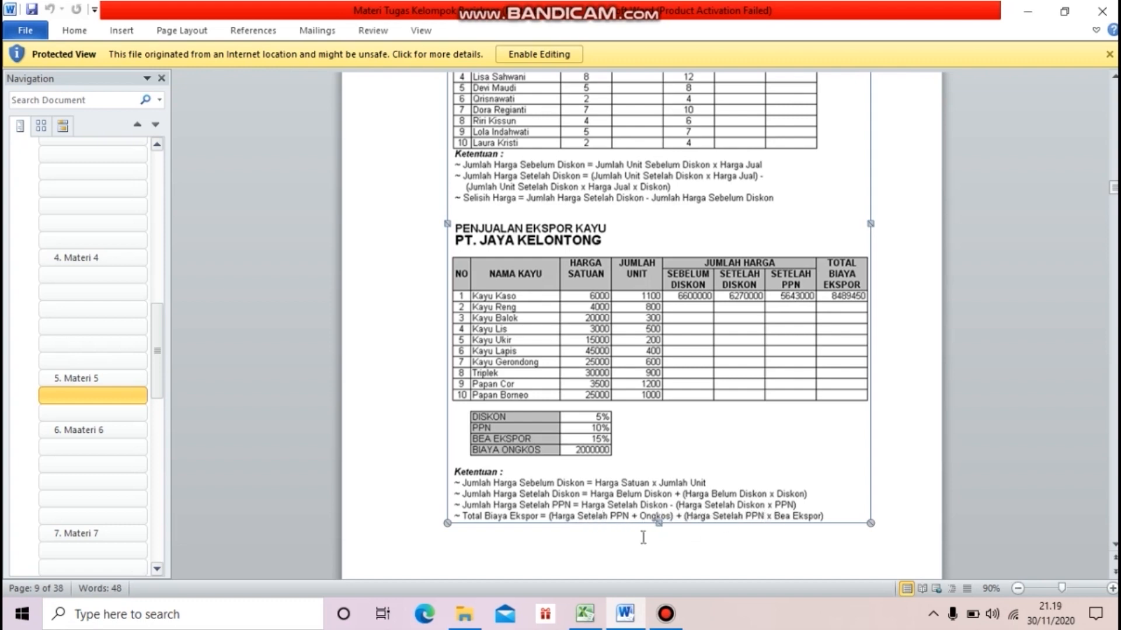
{"action": "left_click", "coordinate": [584, 614]}
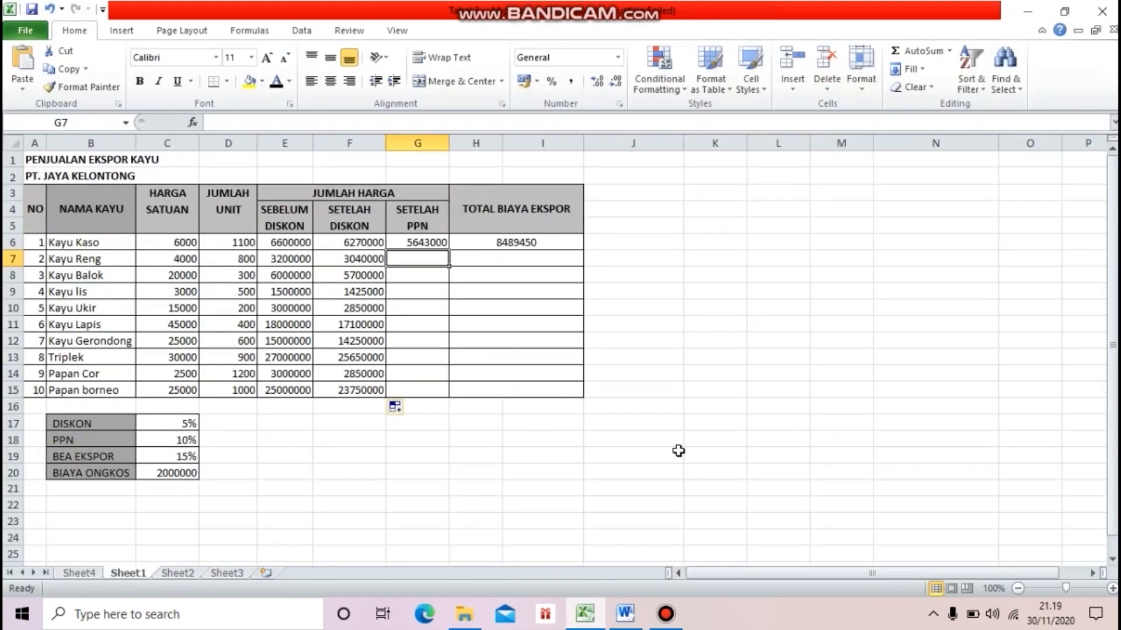
{"action": "type", "text": "="}
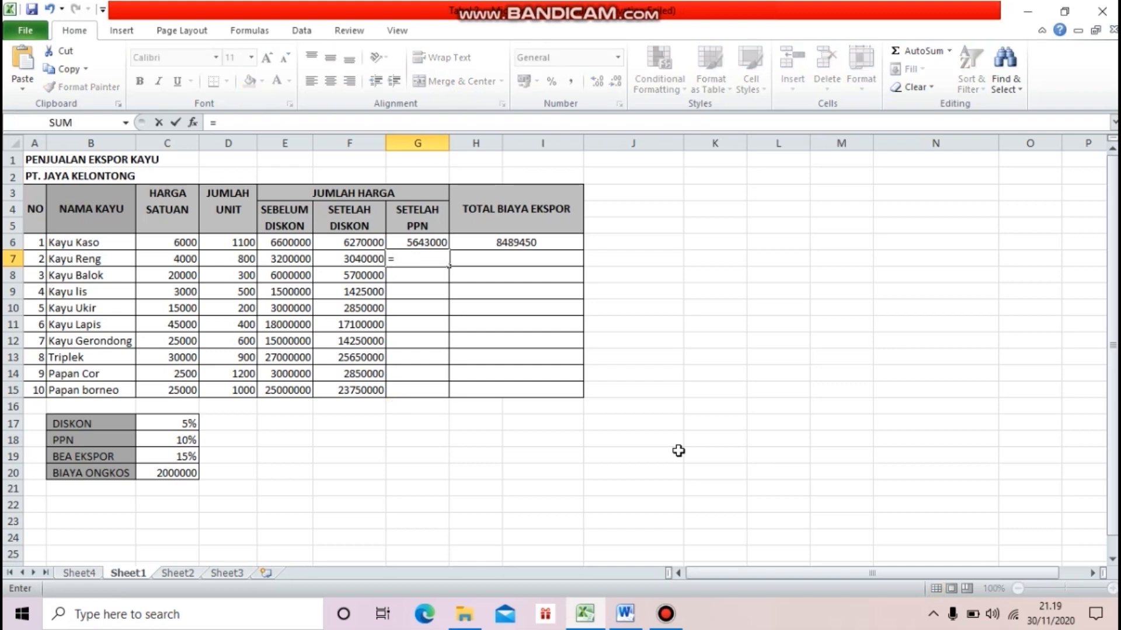
{"action": "type", "text": "F"}
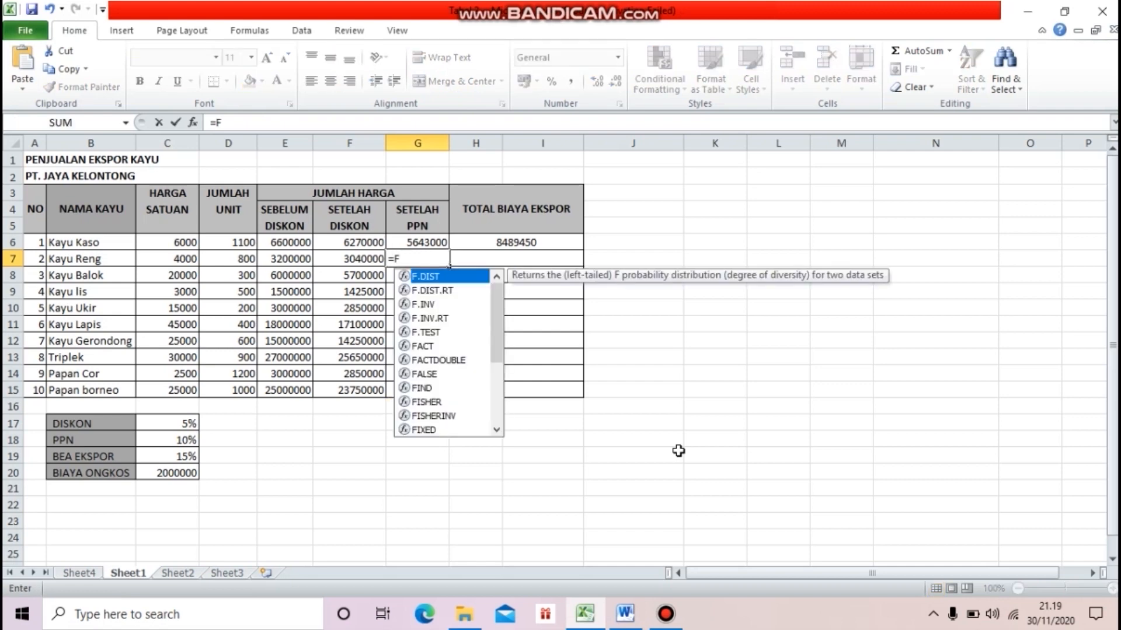
{"action": "type", "text": "7"}
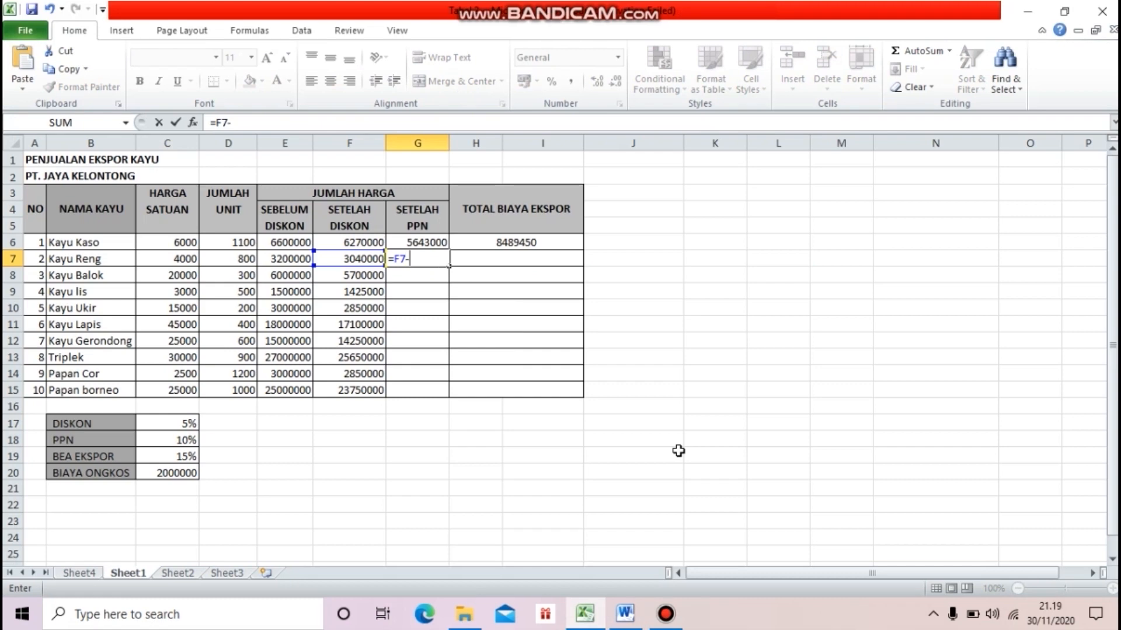
{"action": "type", "text": "-(F7$"}
{"action": "type", "text": "18"}
{"action": "key", "text": "F2"}
{"action": "key", "text": "Left"}
{"action": "key", "text": "Left"}
{"action": "type", "text": "C"}
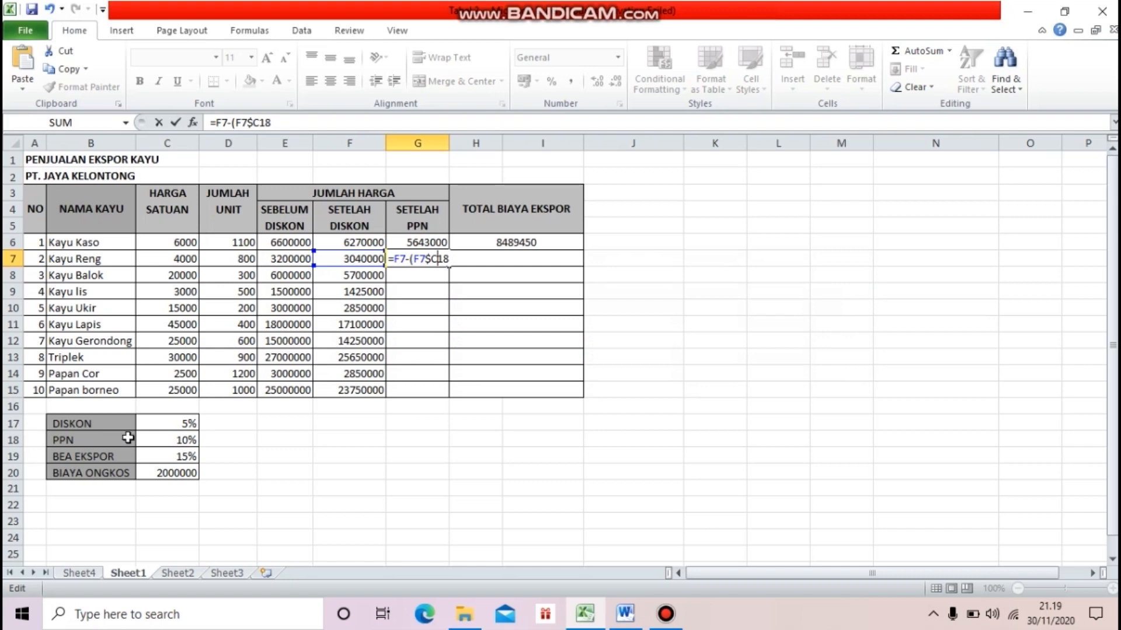
{"action": "key", "text": "Right"}
{"action": "key", "text": "Right"}
{"action": "type", "text": ")"}
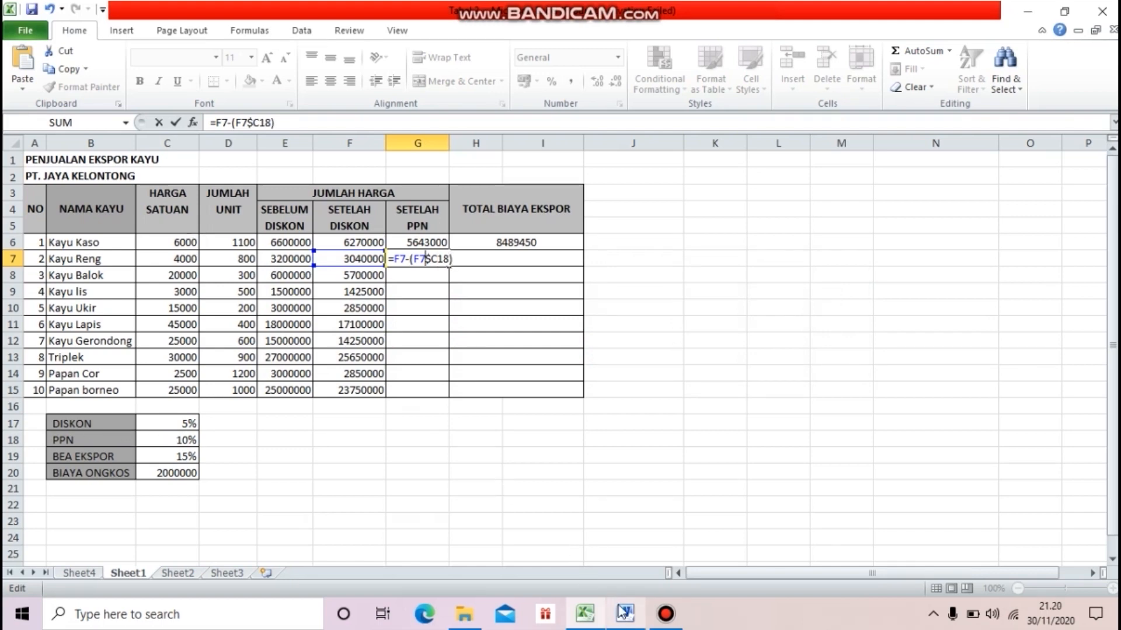
{"action": "type", "text": "*"}
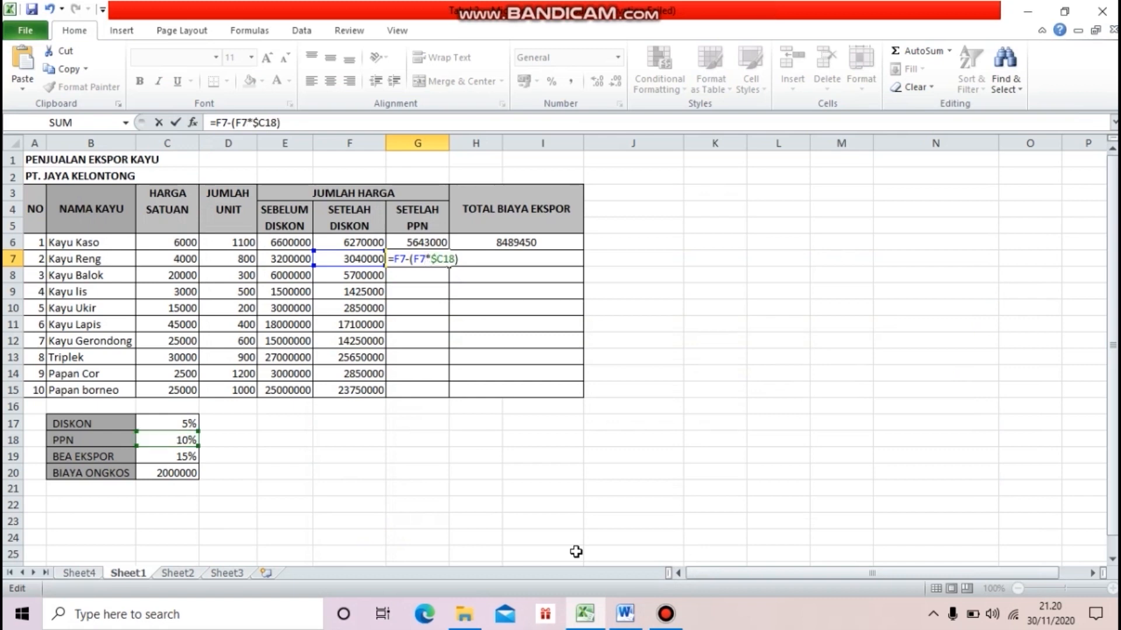
{"action": "key", "text": "Return"}
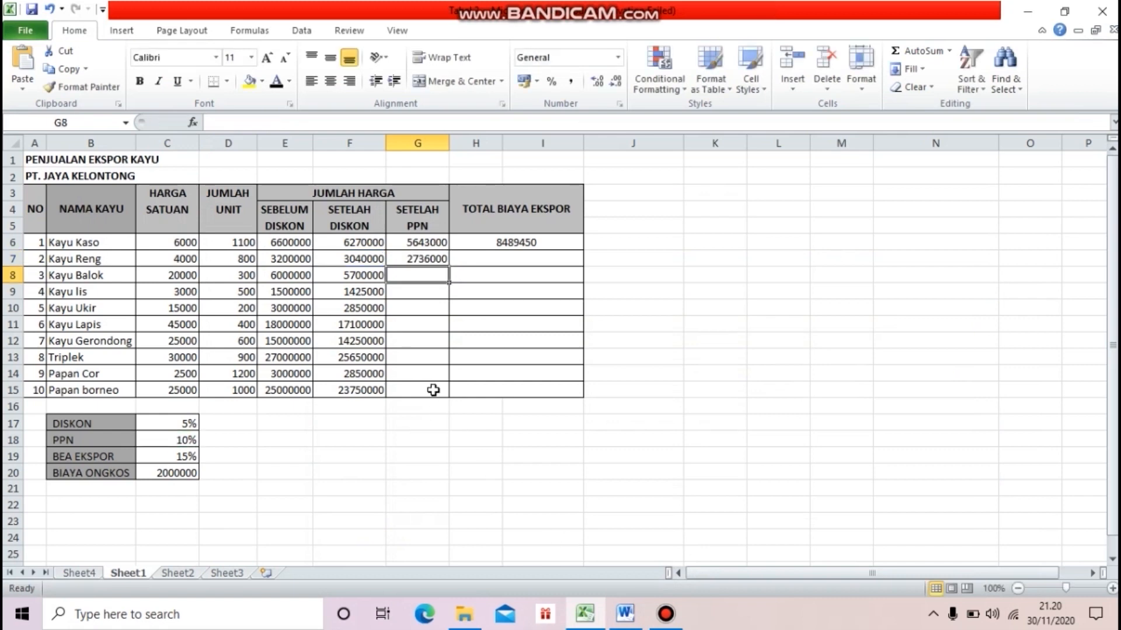
- Fill the Setelah PPN formula from G7 down through G15 and widen column G
{"action": "left_click", "coordinate": [419, 262]}
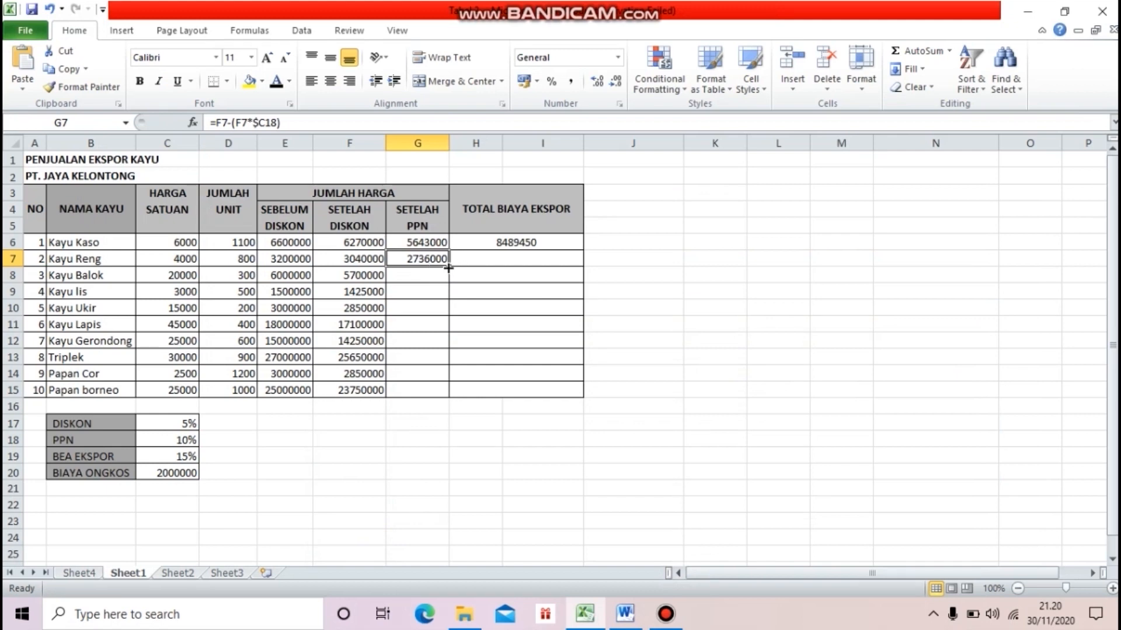
{"action": "double_click", "coordinate": [448, 266]}
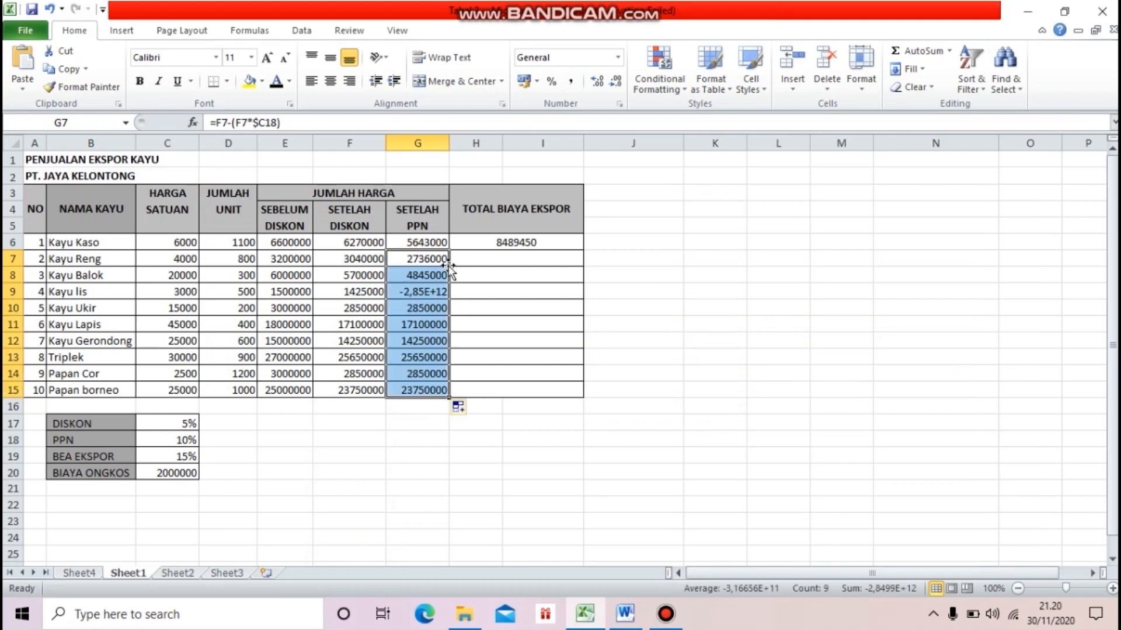
{"action": "left_click_drag", "start_coordinate": [450, 143], "coordinate": [464, 143]}
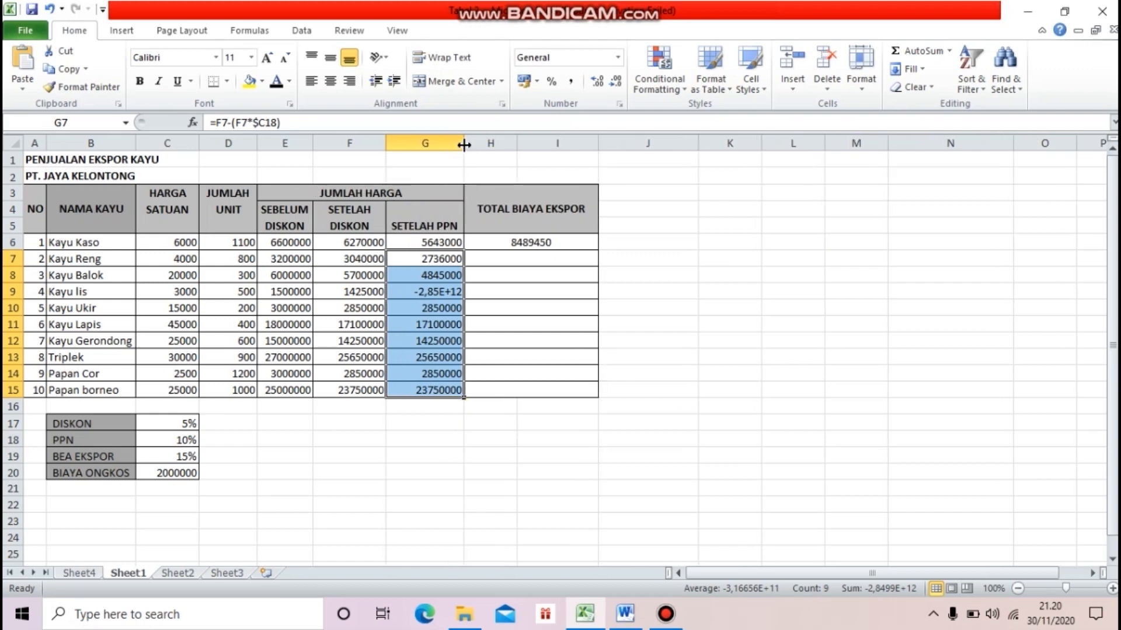
{"action": "left_click_drag", "start_coordinate": [466, 143], "coordinate": [498, 143]}
- Correct the G7 formula to =F7-(F7*C$18) so that the PPN row reference is locked
{"action": "double_click", "coordinate": [466, 259]}
{"action": "left_click", "coordinate": [439, 258]}
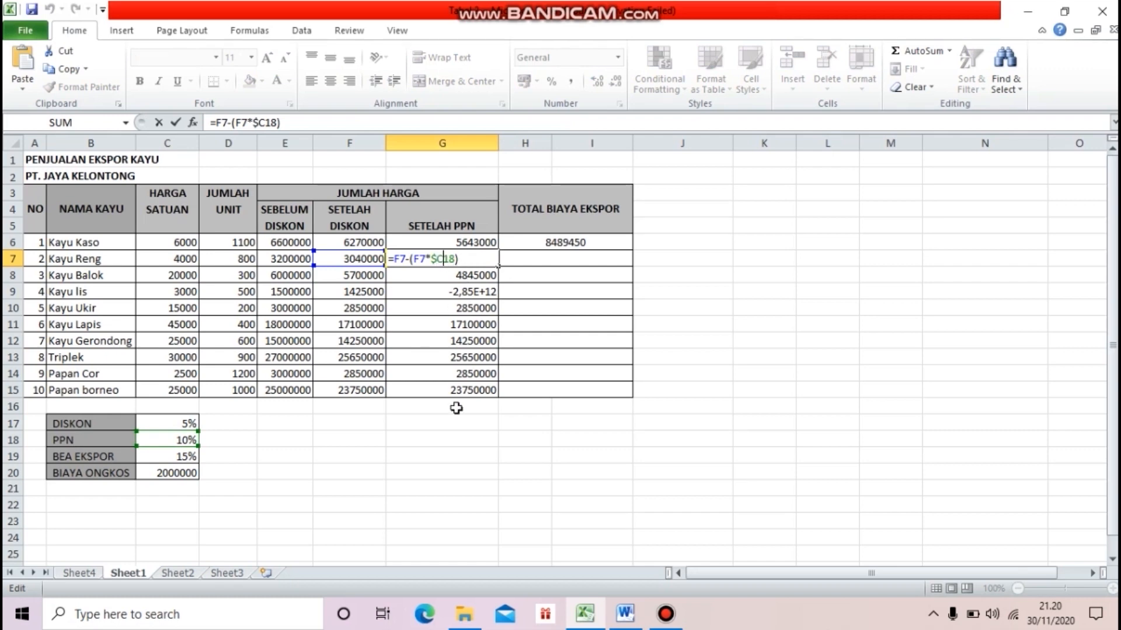
{"action": "key", "text": "BackSpace"}
{"action": "key", "text": "BackSpace"}
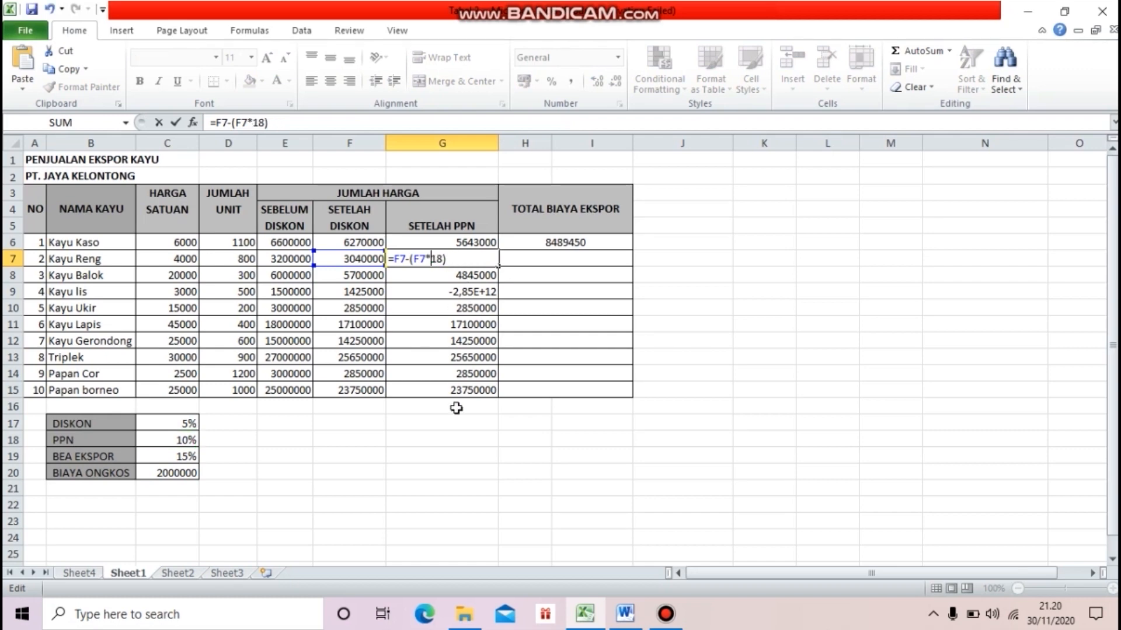
{"action": "type", "text": "C"}
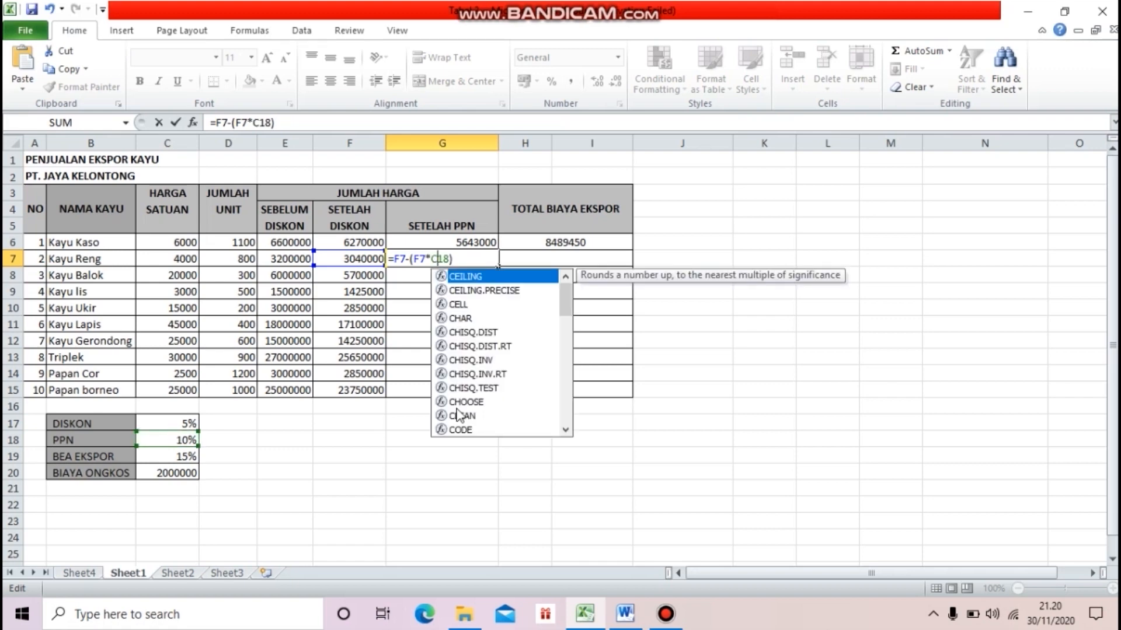
{"action": "type", "text": "$"}
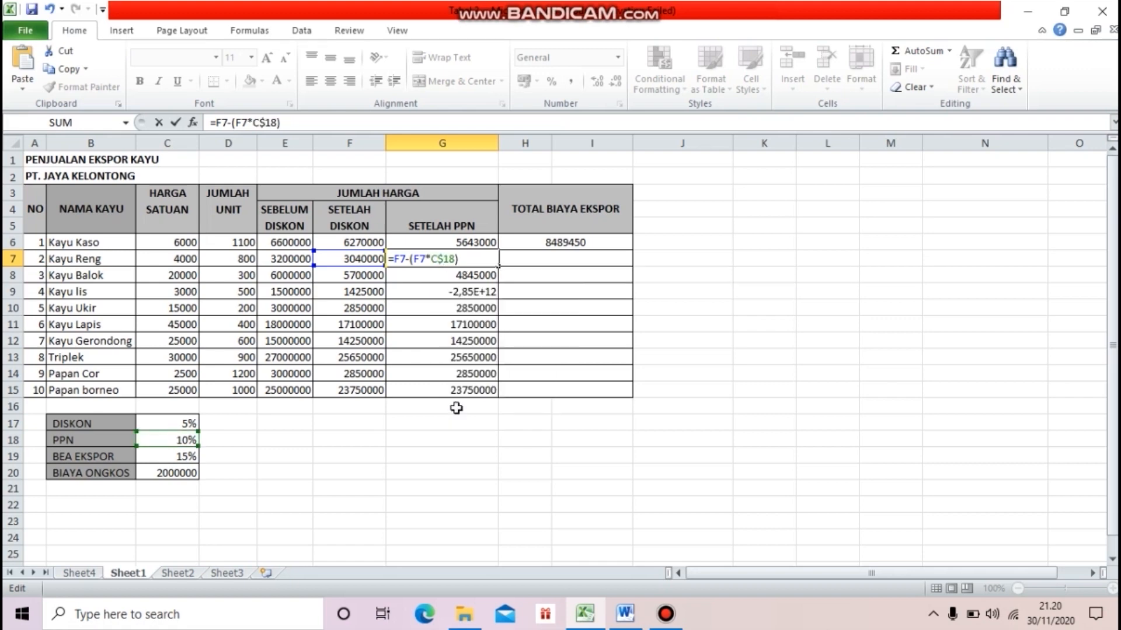
{"action": "key", "text": "Return"}
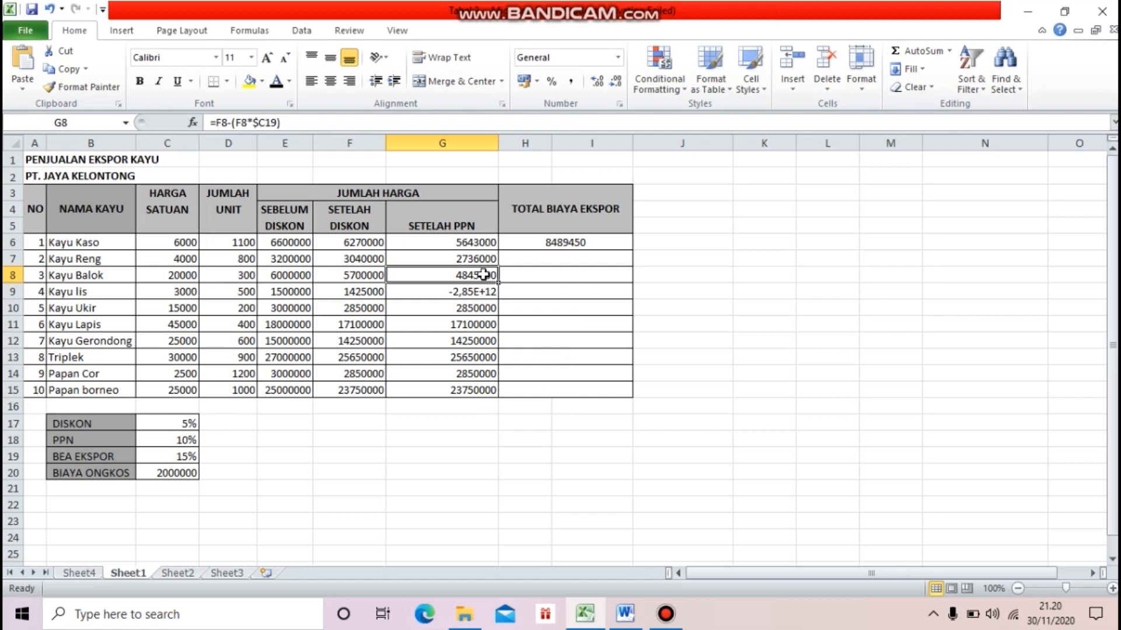
- Clear the wrongly filled Setelah PPN formulas from G8 through G15
{"action": "key", "text": "shift+Down"}
{"action": "key", "text": "shift+Down"}
{"action": "key", "text": "shift+Down"}
{"action": "key", "text": "shift+Down"}
{"action": "key", "text": "shift+Down"}
{"action": "key", "text": "shift+Down"}
{"action": "key", "text": "shift+Down"}
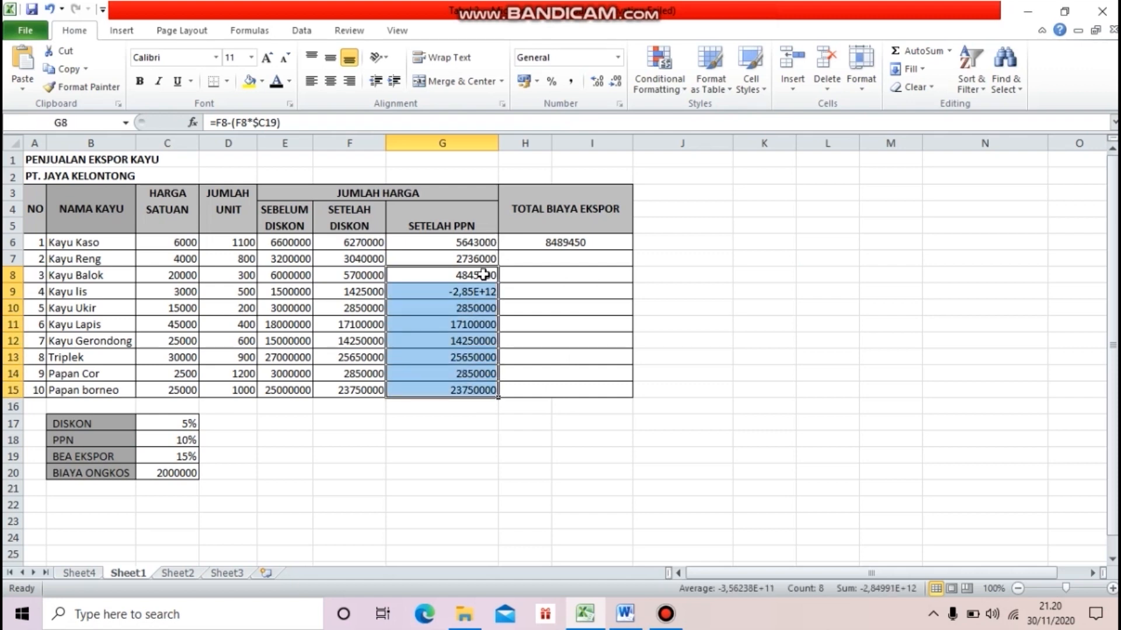
{"action": "key", "text": "Delete"}
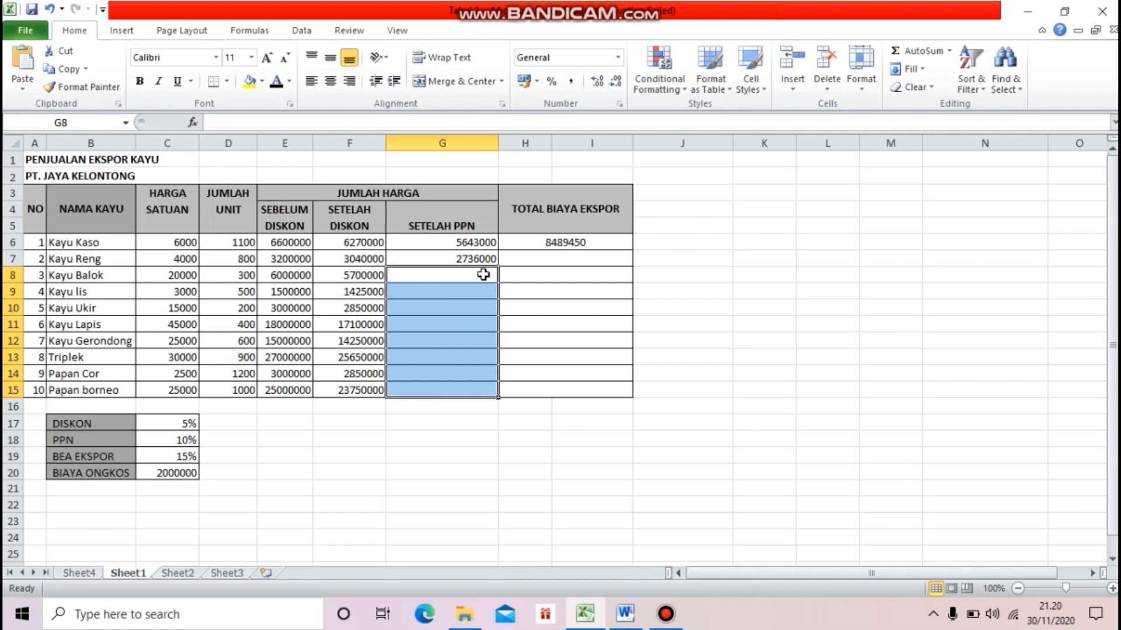
{"action": "left_click", "coordinate": [474, 507]}
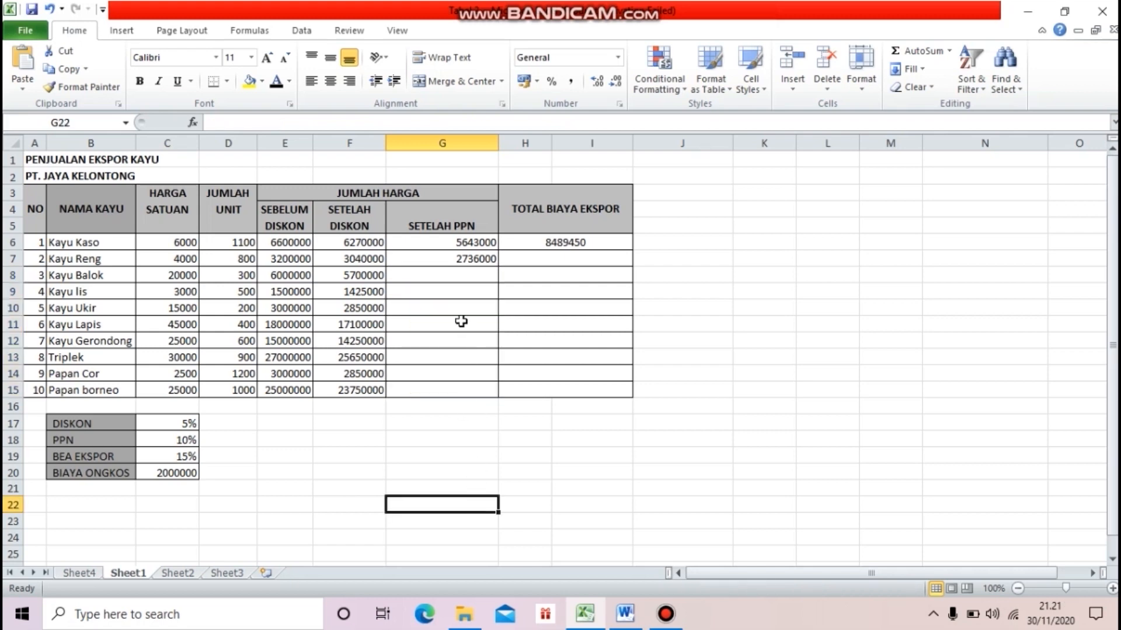
- Fill the corrected Setelah PPN formula from G7 down through G15 and narrow column G
{"action": "left_click", "coordinate": [454, 278]}
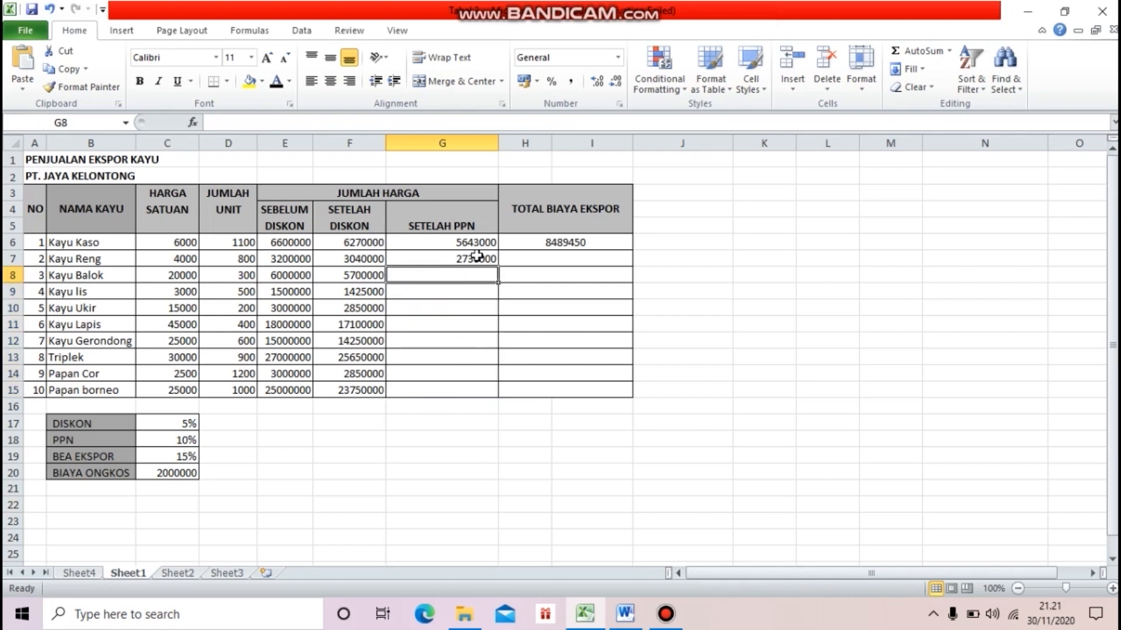
{"action": "left_click", "coordinate": [477, 252]}
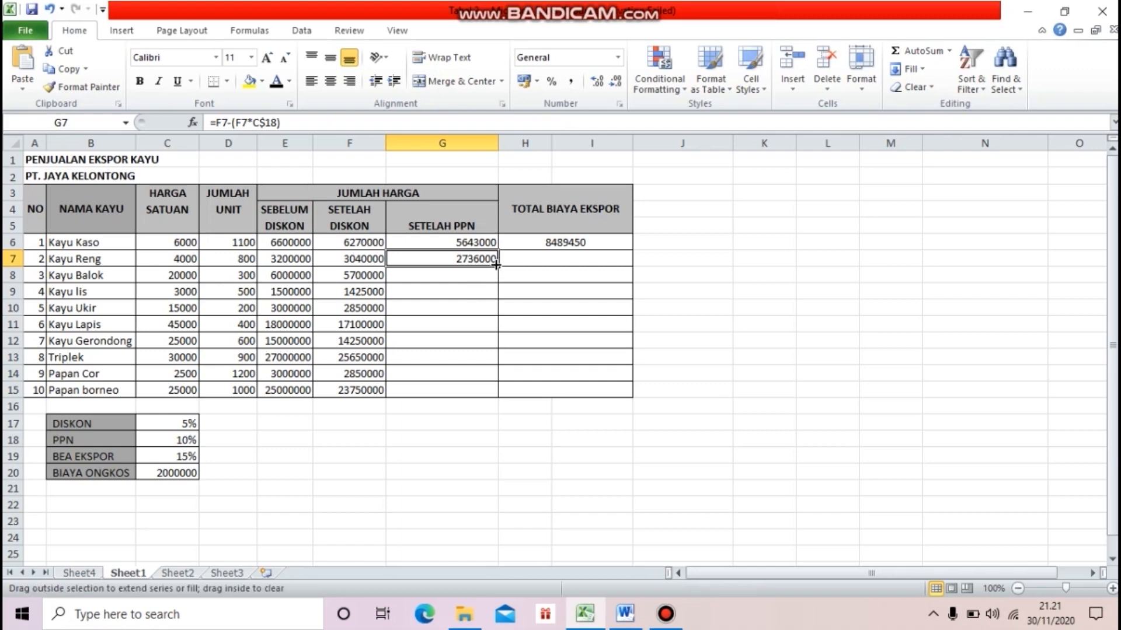
{"action": "left_click_drag", "start_coordinate": [495, 265], "coordinate": [497, 397]}
{"action": "left_click_drag", "start_coordinate": [499, 145], "coordinate": [470, 145]}
- Consult the Total Biaya Ekspor rule in the Word document and start the Kayu Reng formula in H7 in Excel with =(F7+C$20)+(
{"action": "left_click", "coordinate": [500, 258]}
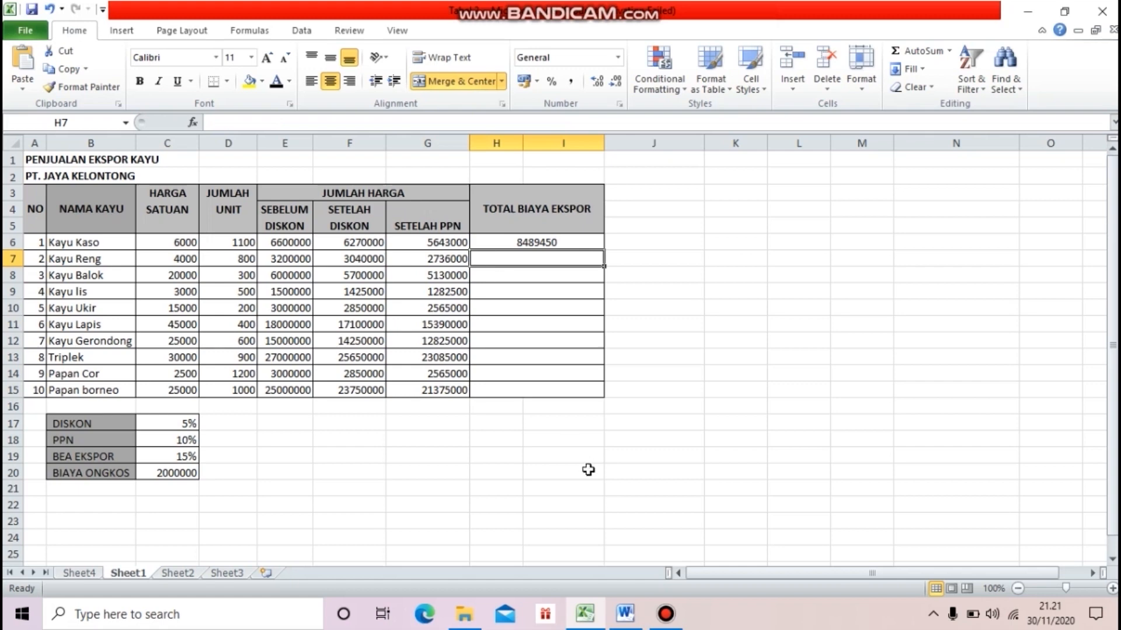
{"action": "mouse_move", "coordinate": [624, 612]}
{"action": "left_click", "coordinate": [661, 503]}
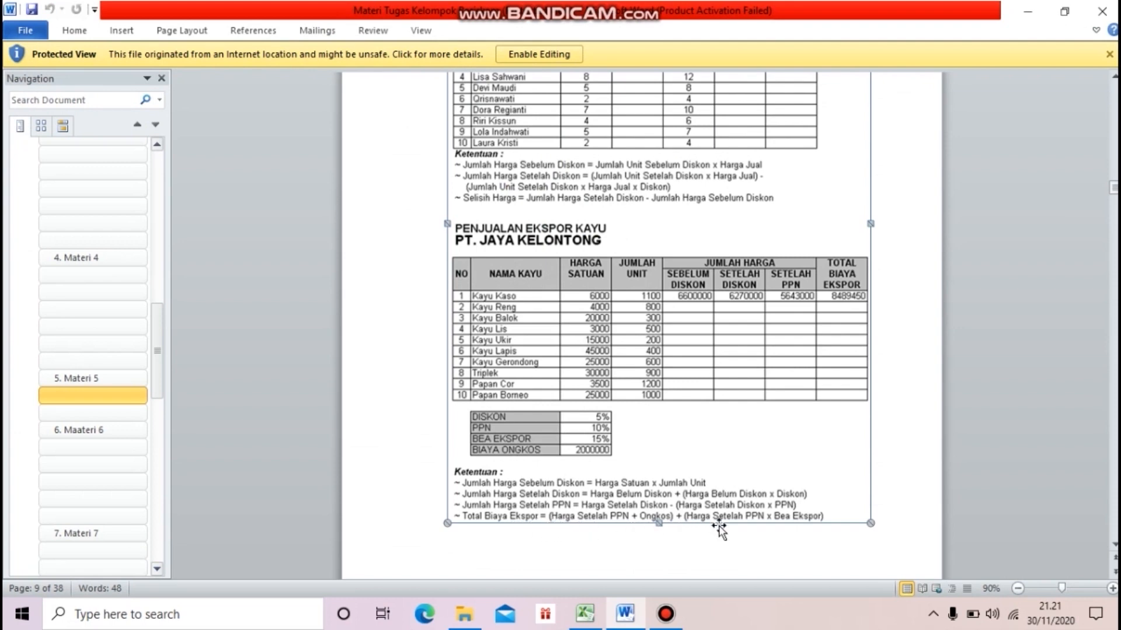
{"action": "left_click", "coordinate": [585, 614]}
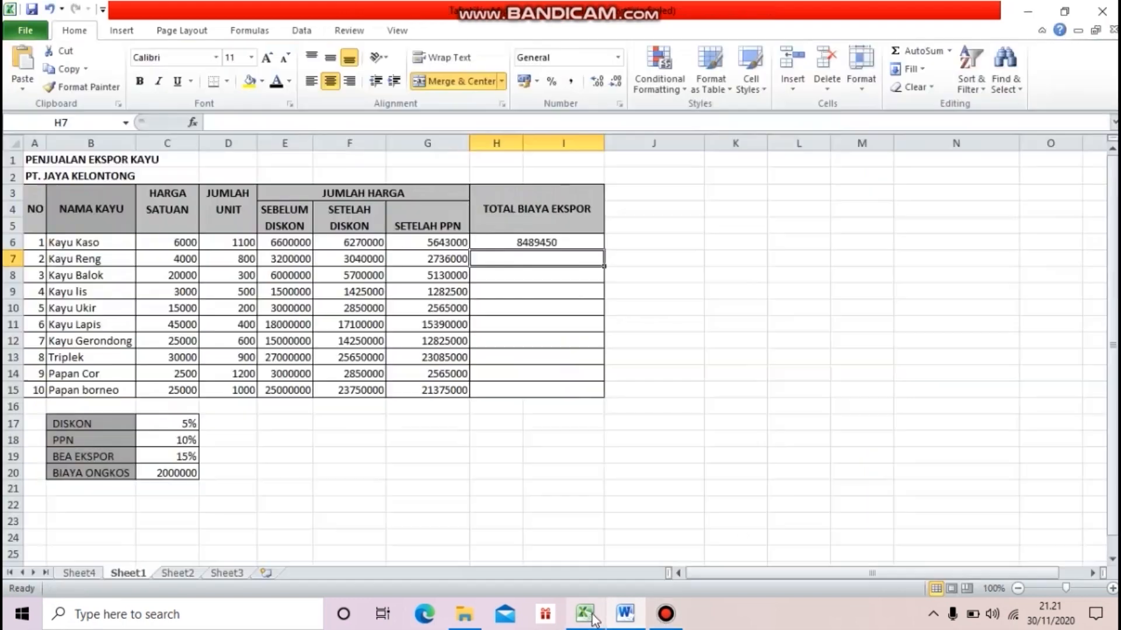
{"action": "double_click", "coordinate": [512, 260]}
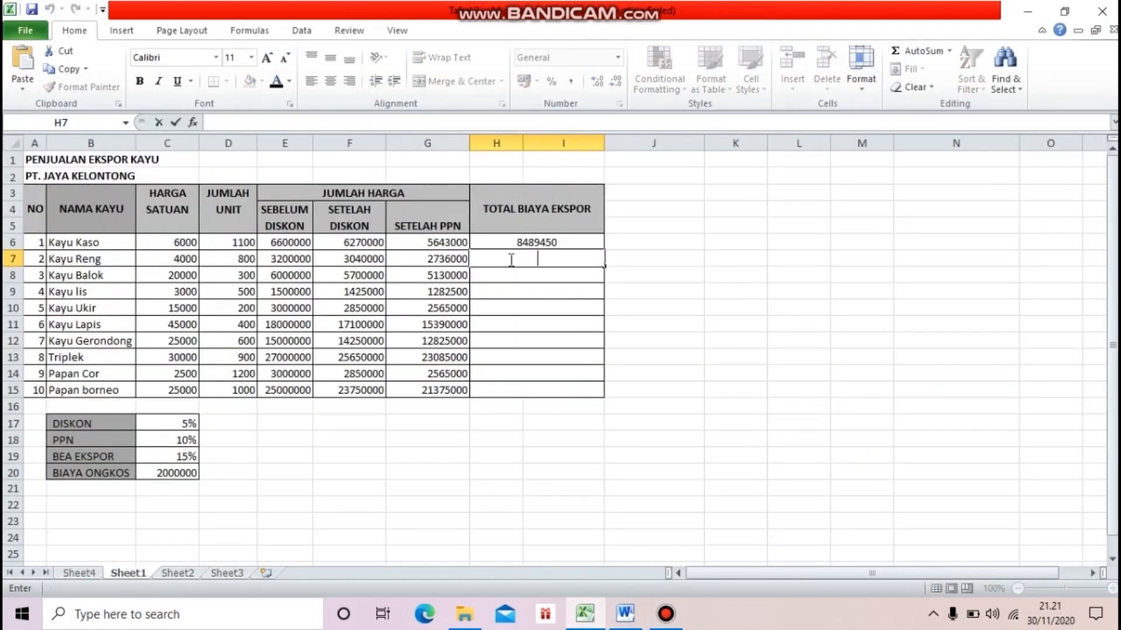
{"action": "type", "text": "=F"}
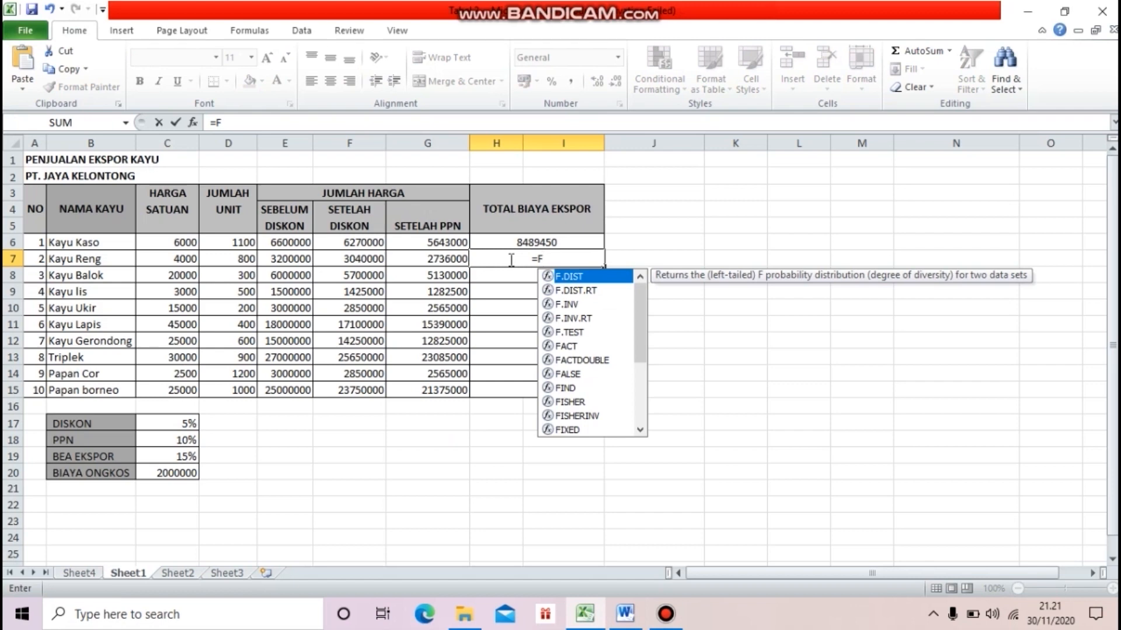
{"action": "type", "text": "7+C"}
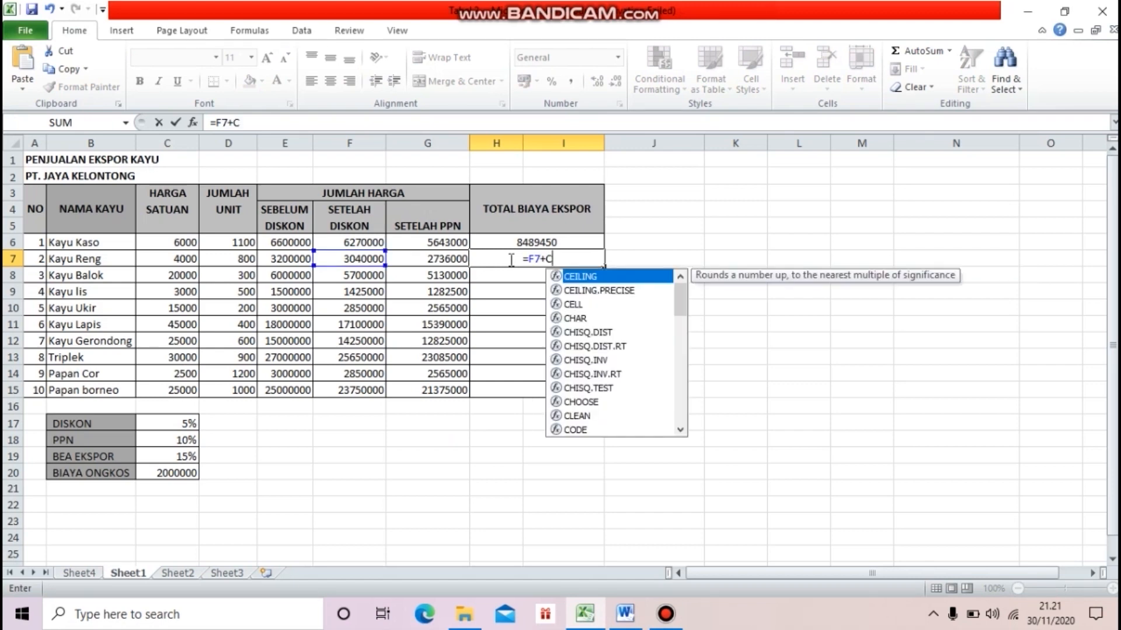
{"action": "type", "text": "$"}
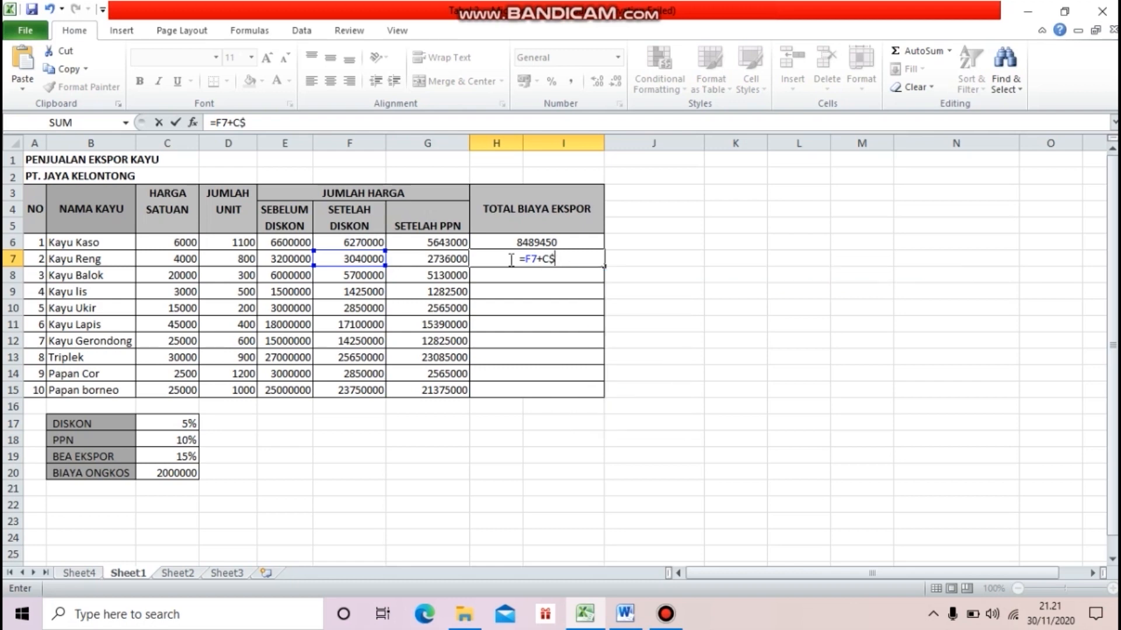
{"action": "type", "text": "0"}
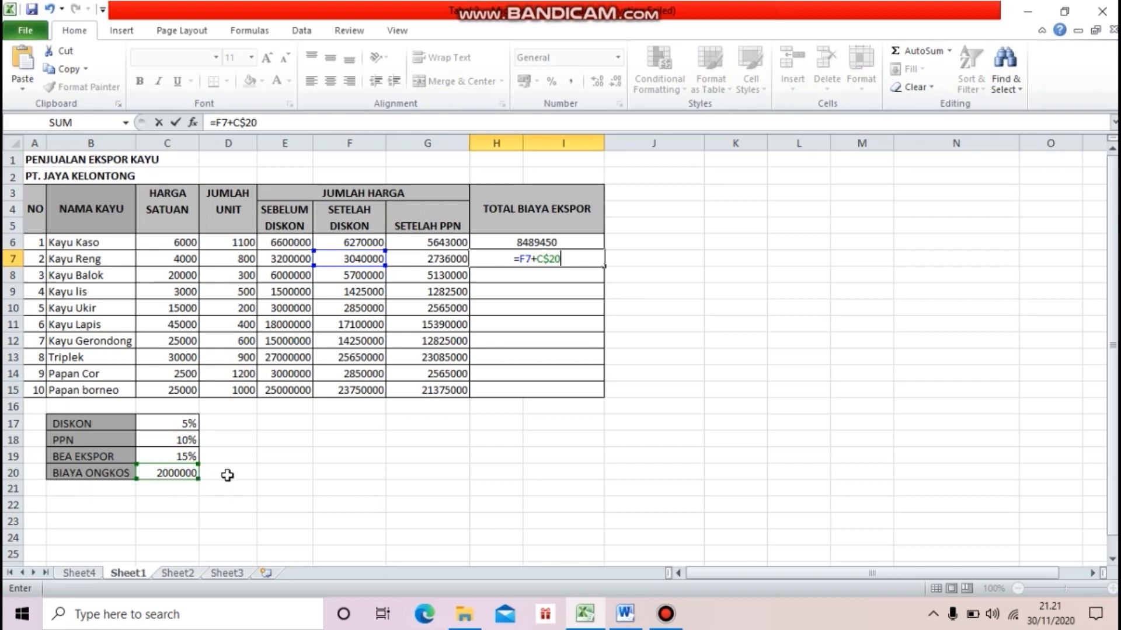
{"action": "left_click", "coordinate": [519, 259]}
{"action": "type", "text": "("}
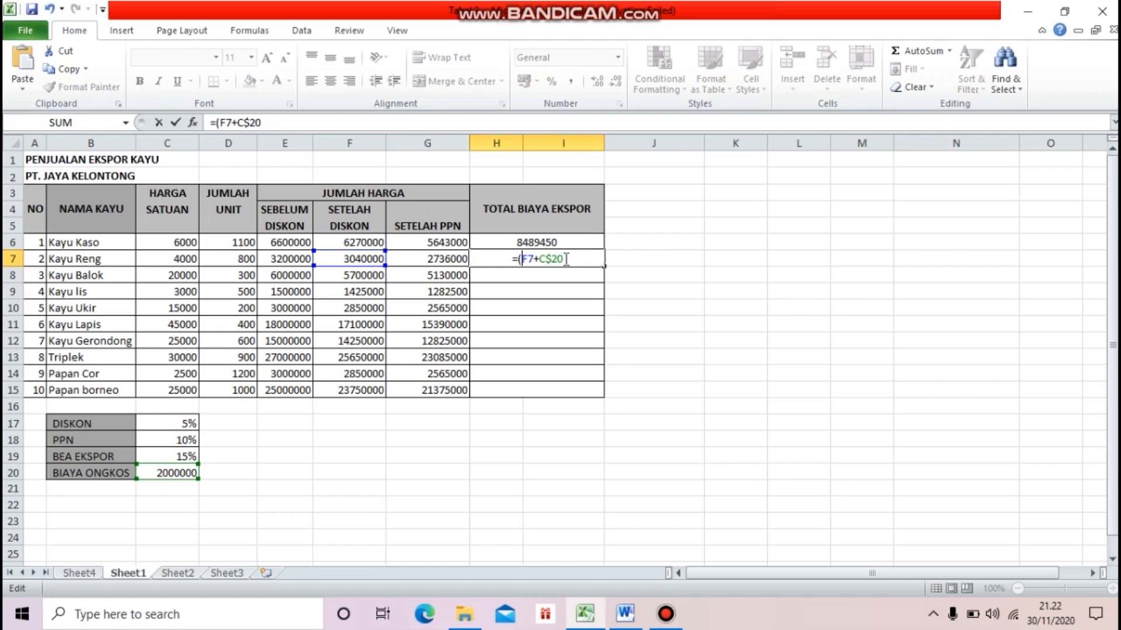
{"action": "left_click", "coordinate": [565, 258]}
{"action": "type", "text": ")+("}
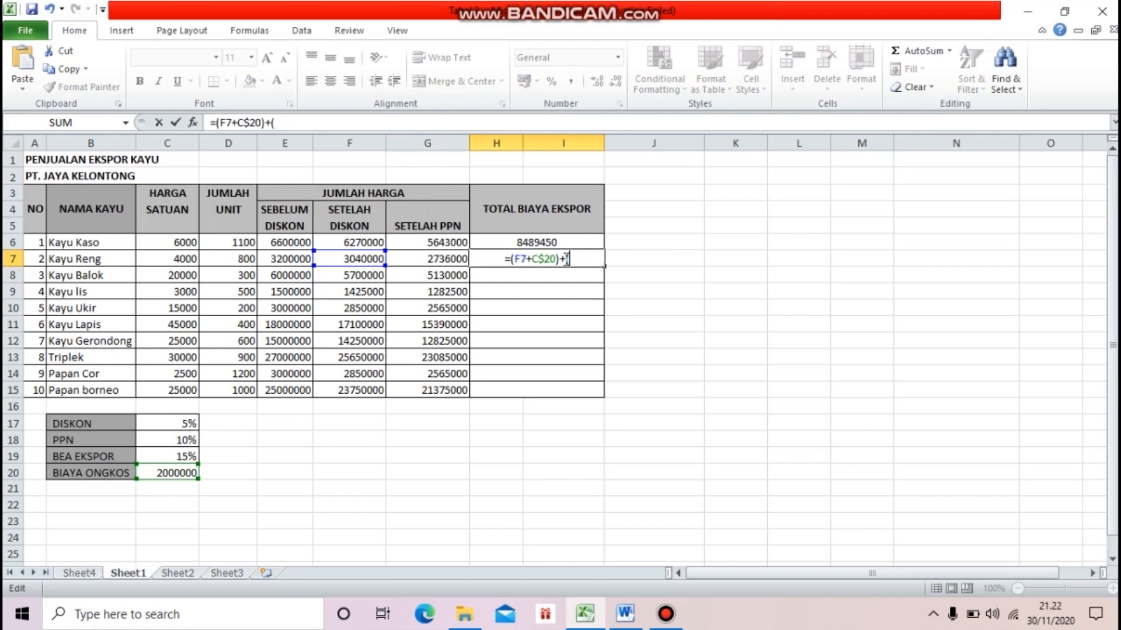
- Recheck the Total Biaya Ekspor rule in Word and complete the H7 formula in Excel as =(F7+C$20)+(G7*C$19)
{"action": "left_click", "coordinate": [625, 614]}
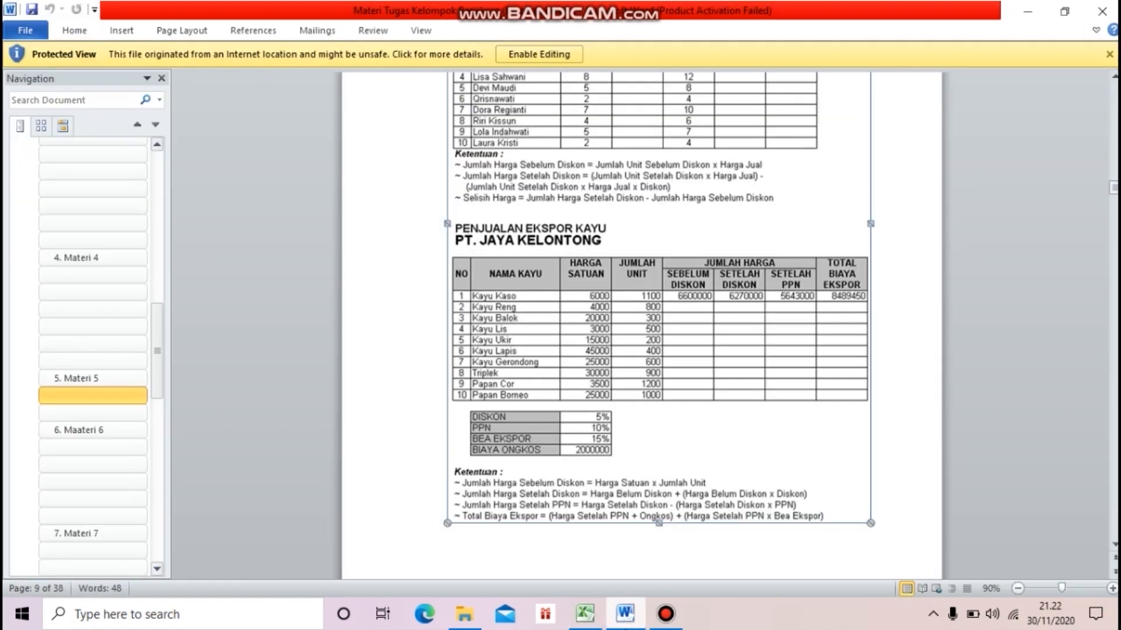
{"action": "left_click", "coordinate": [625, 614]}
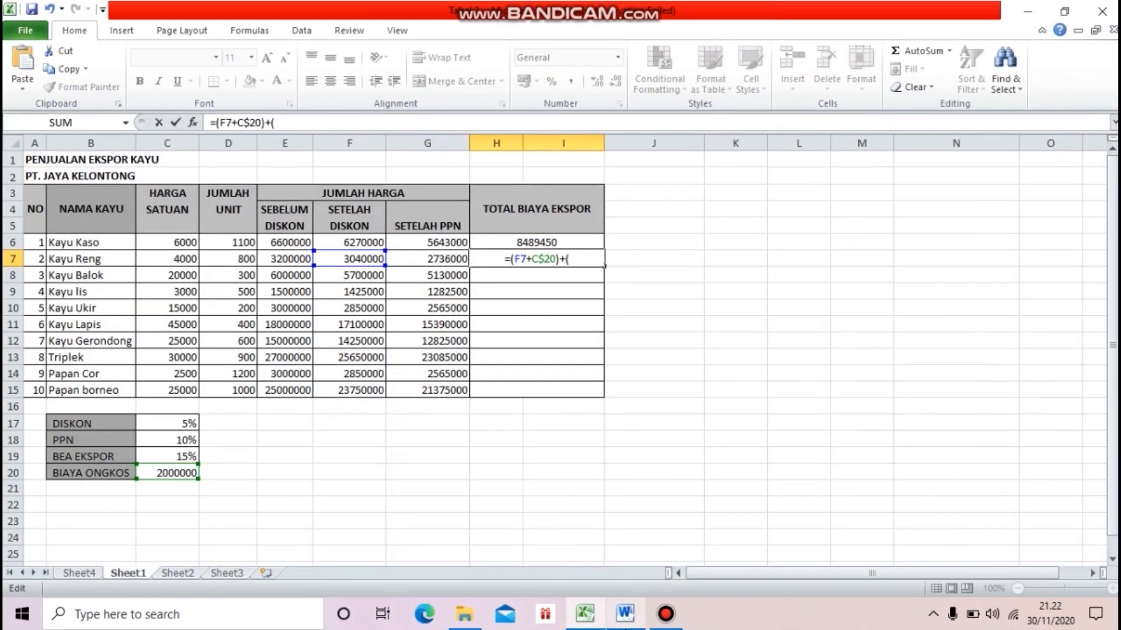
{"action": "type", "text": "G"}
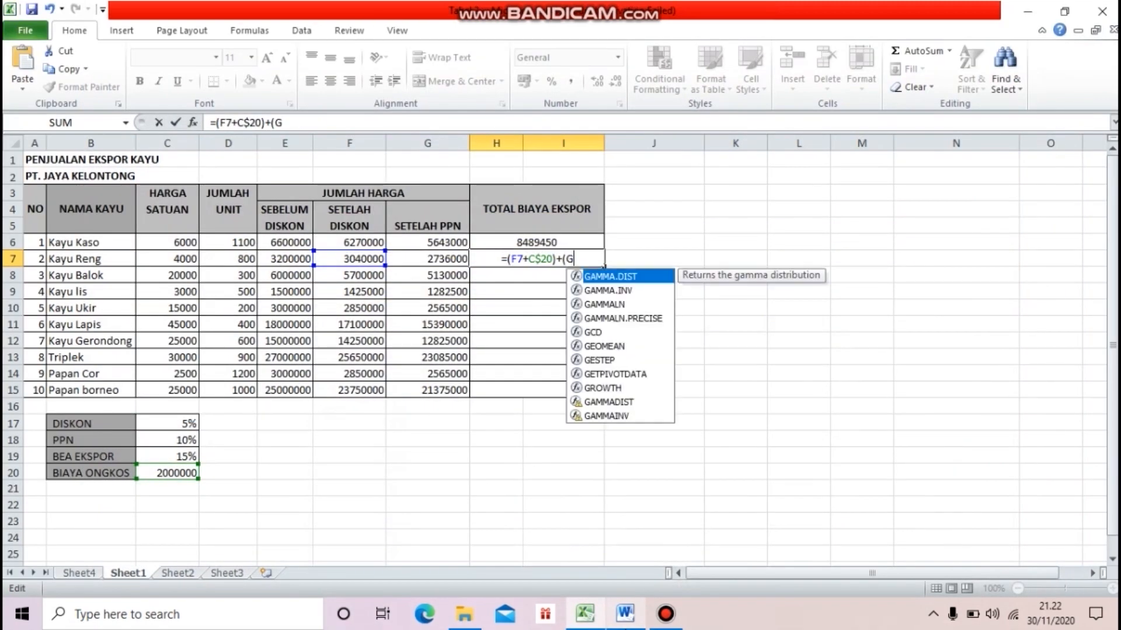
{"action": "type", "text": "7**"}
{"action": "key", "text": "BackSpace"}
{"action": "type", "text": "C"}
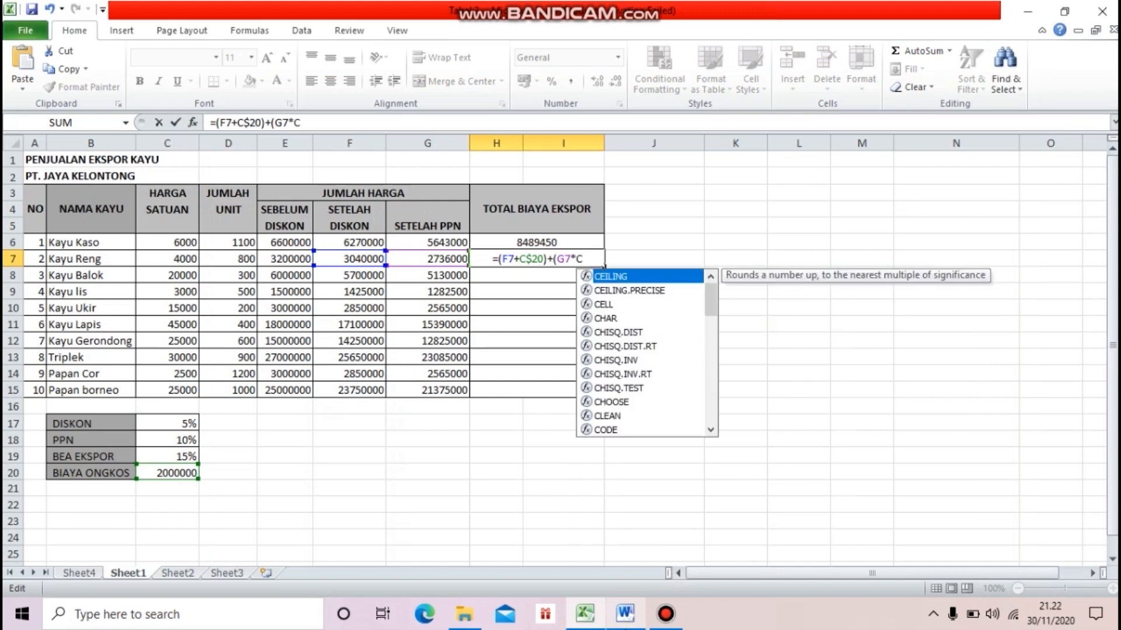
{"action": "type", "text": "$"}
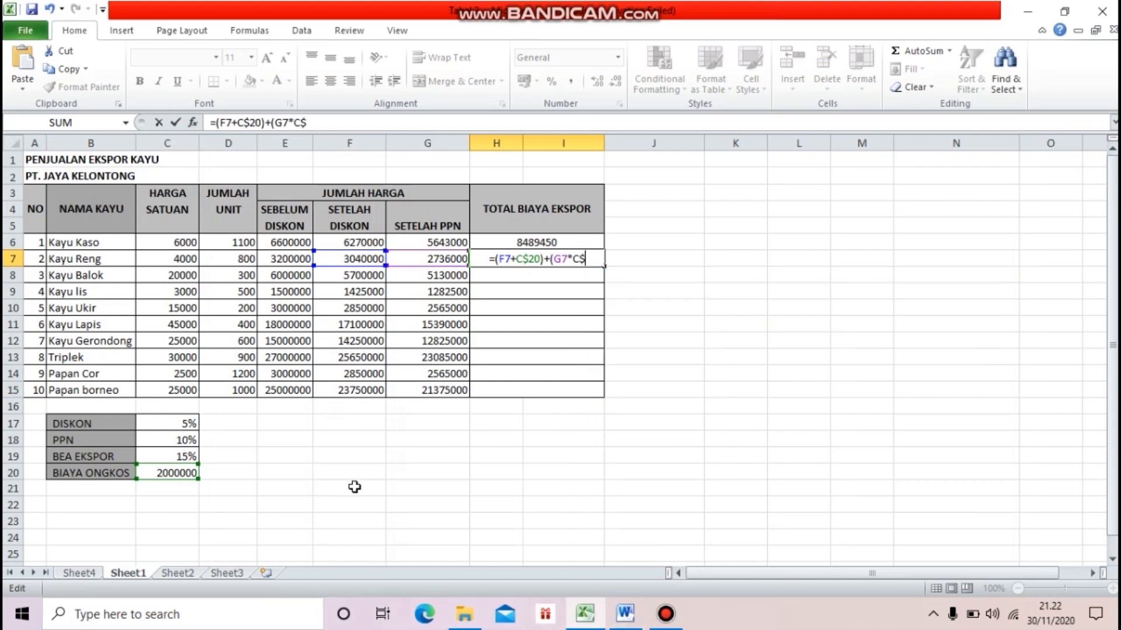
{"action": "type", "text": "1"}
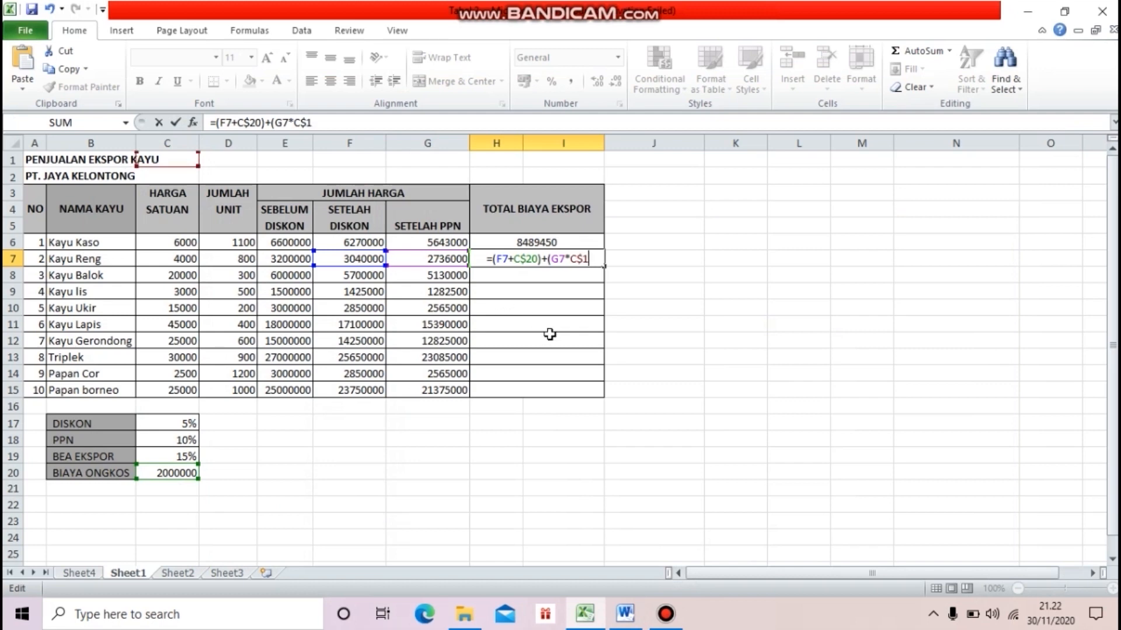
{"action": "type", "text": "9)"}
{"action": "key", "text": "Return"}
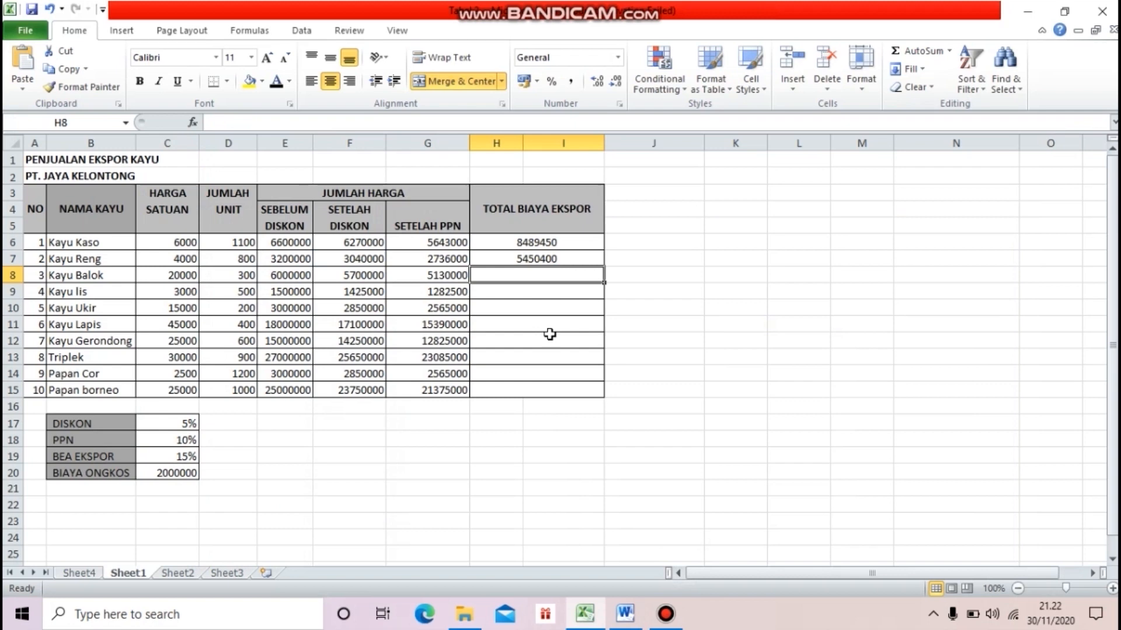
- Fill the Total Biaya Ekspor formula from H7 down through H15
{"action": "left_click", "coordinate": [560, 259]}
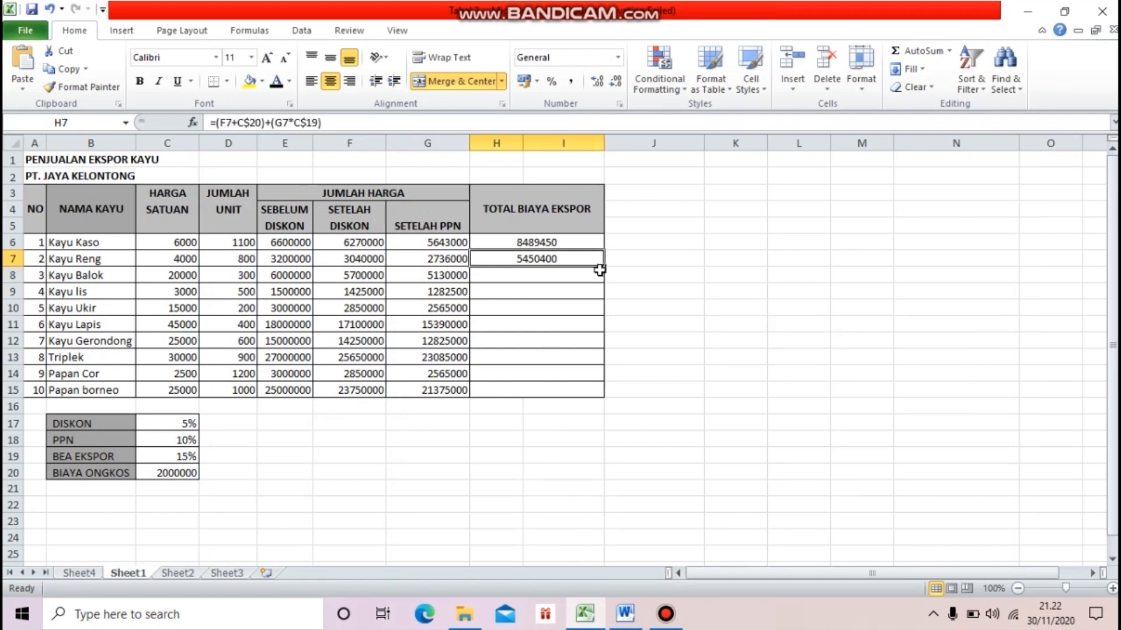
{"action": "left_click_drag", "start_coordinate": [604, 268], "coordinate": [604, 390]}
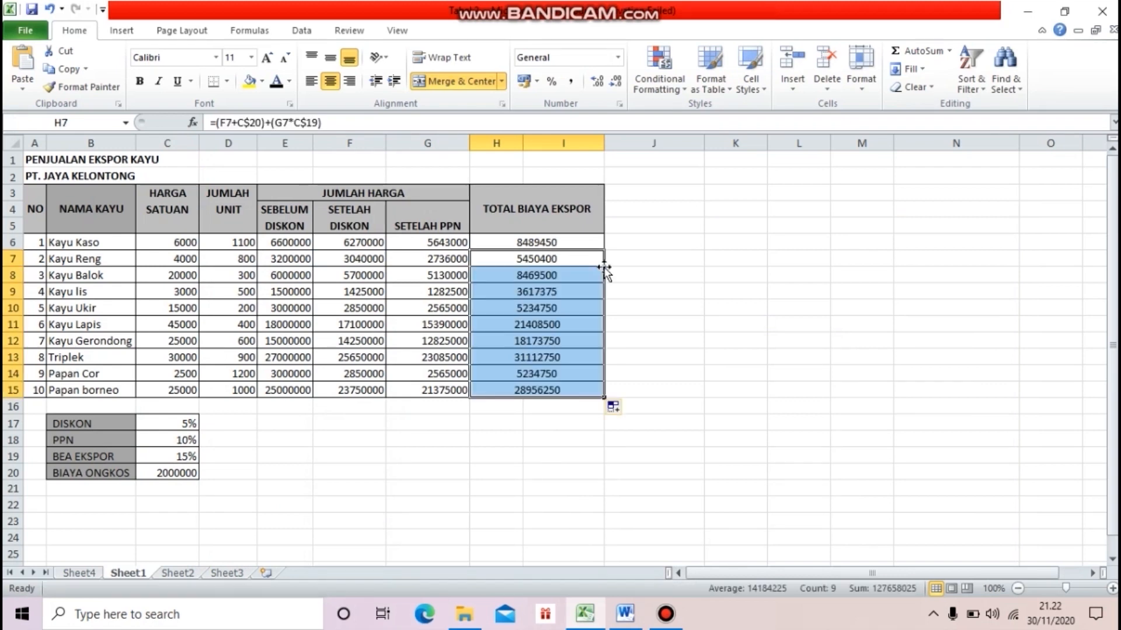
{"action": "left_click", "coordinate": [575, 457]}
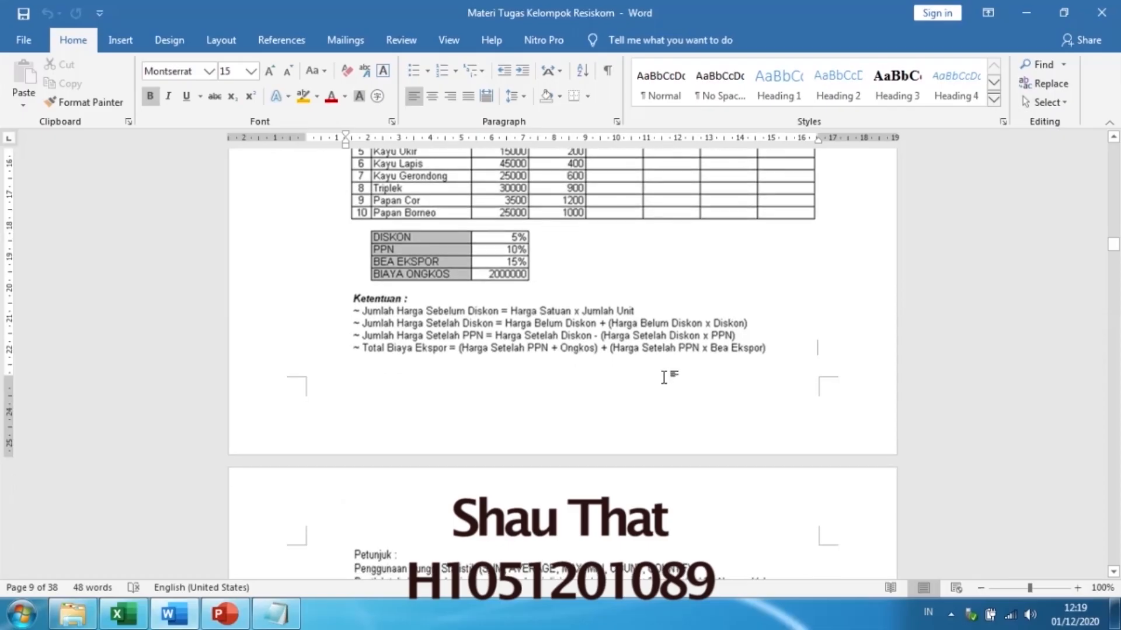
- Read on to the statistical functions exercise in Word and enter =SUM(D8:H8) as PT. Usaha Grup's Jumlah Jual in I8 on Sheet1 of Book1
{"action": "scroll", "coordinate": [659, 380], "scroll_direction": "down", "scroll_amount": 8}
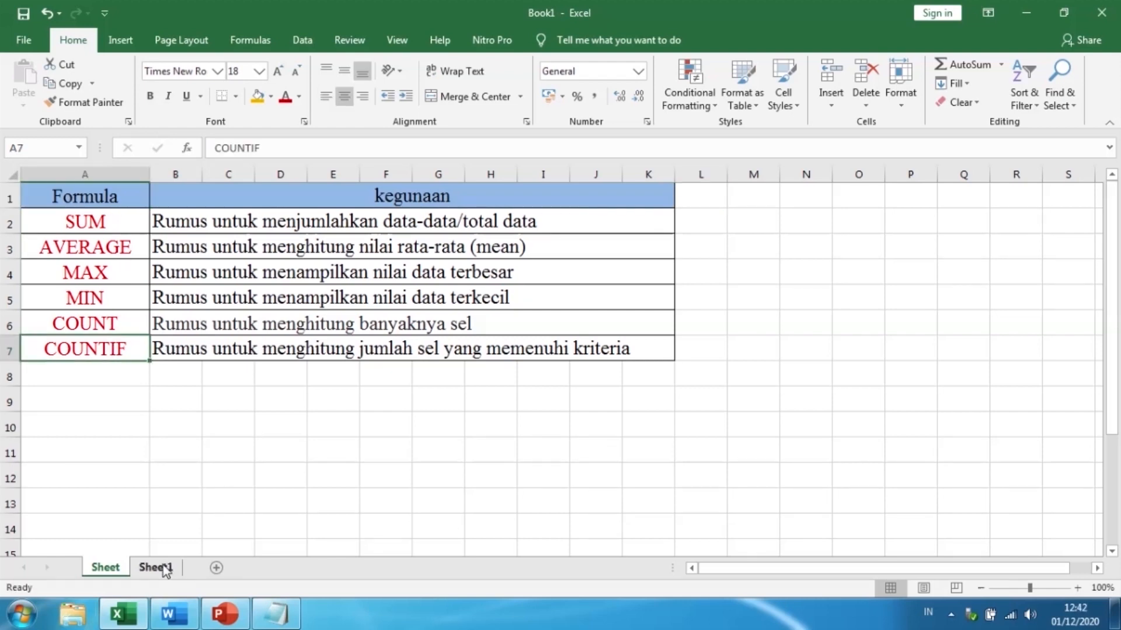
{"action": "left_click", "coordinate": [155, 567]}
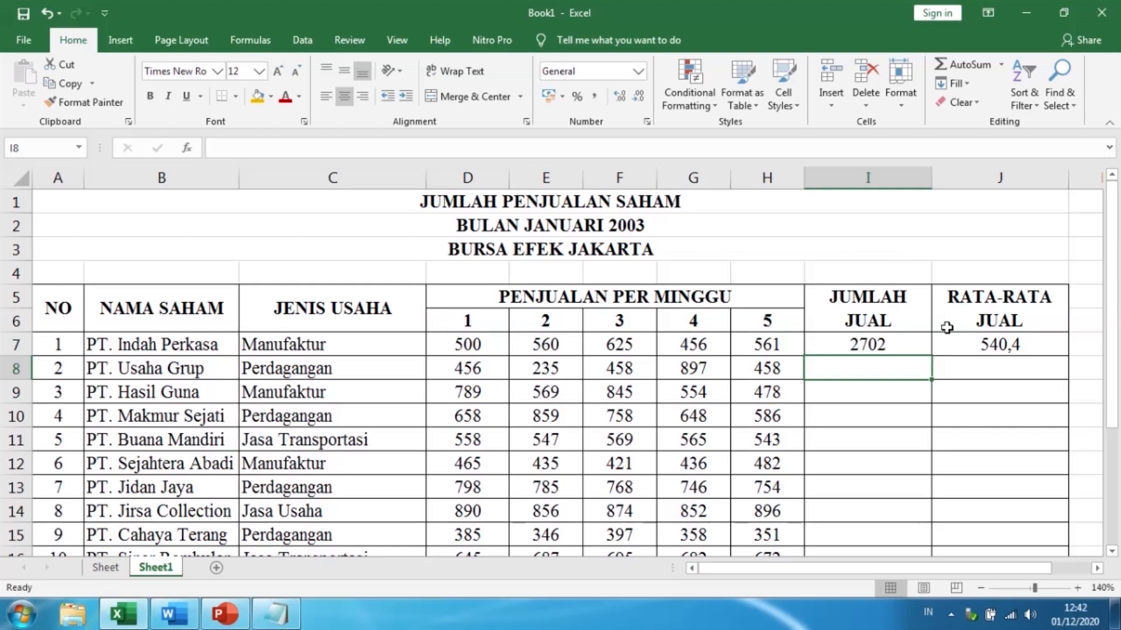
{"action": "left_click", "coordinate": [855, 392]}
{"action": "left_click", "coordinate": [857, 369]}
{"action": "type", "text": "="}
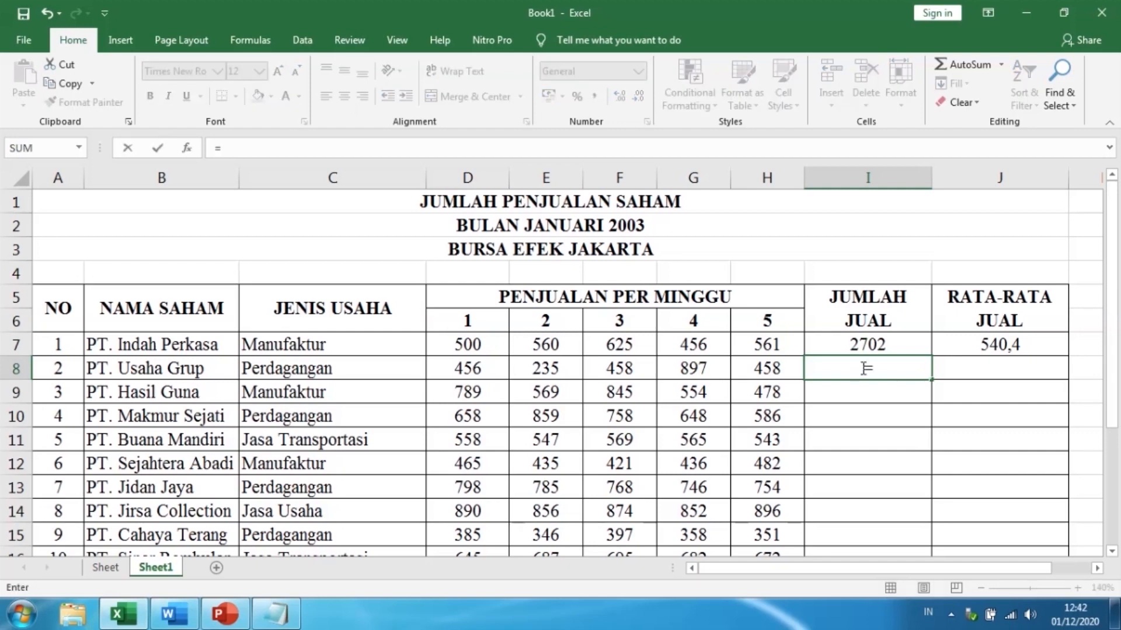
{"action": "type", "text": "SUM"}
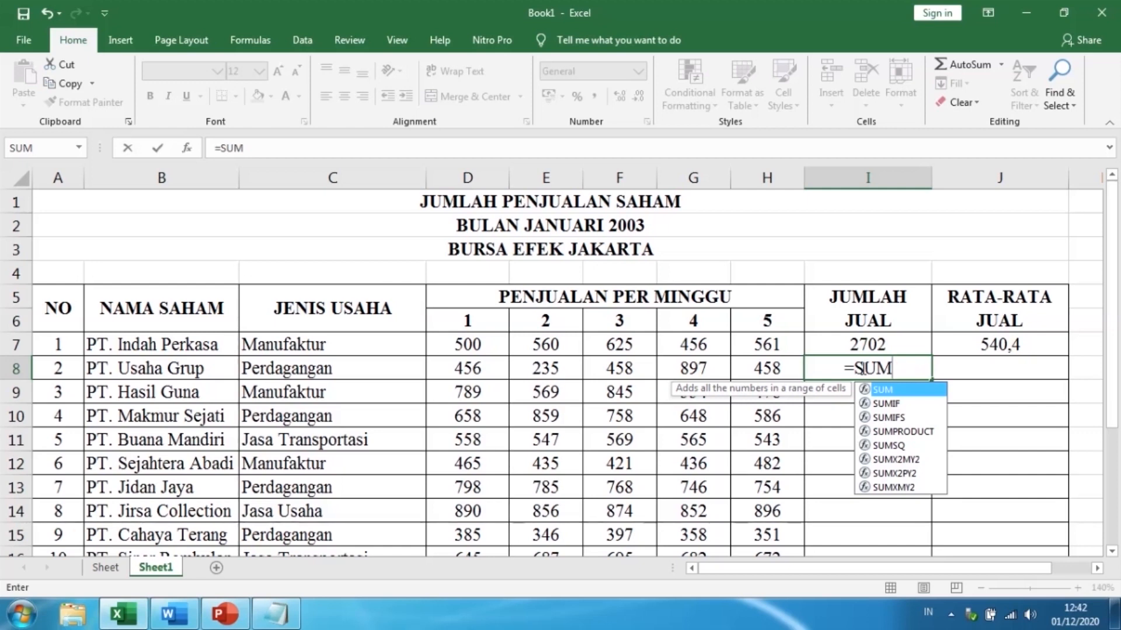
{"action": "type", "text": "("}
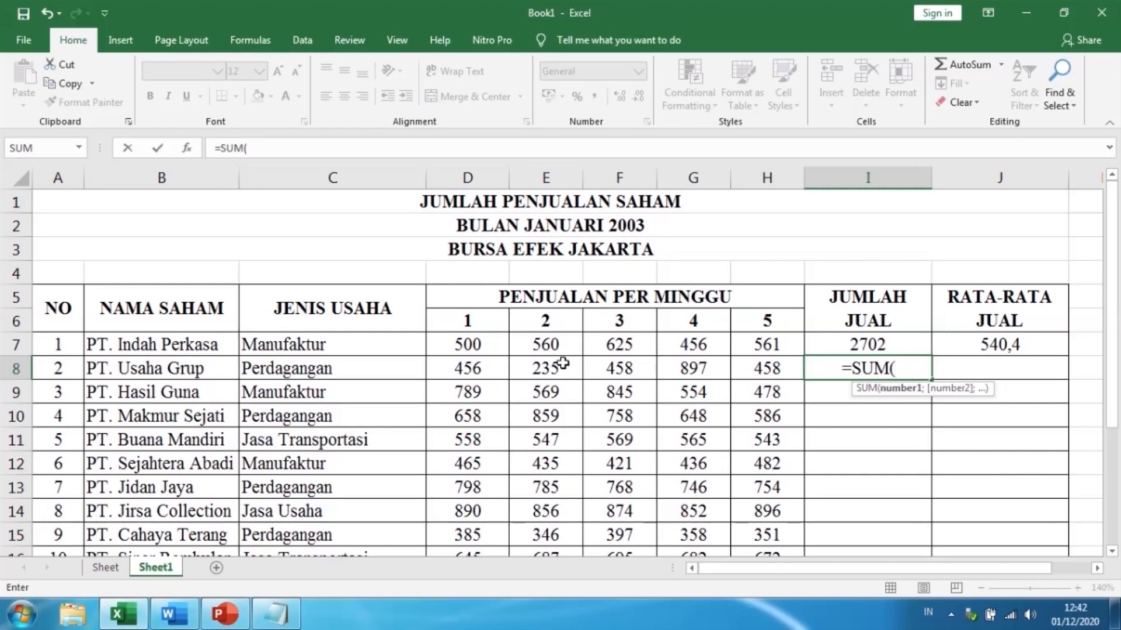
{"action": "left_click", "coordinate": [441, 365]}
{"action": "left_click_drag", "start_coordinate": [441, 365], "coordinate": [782, 368]}
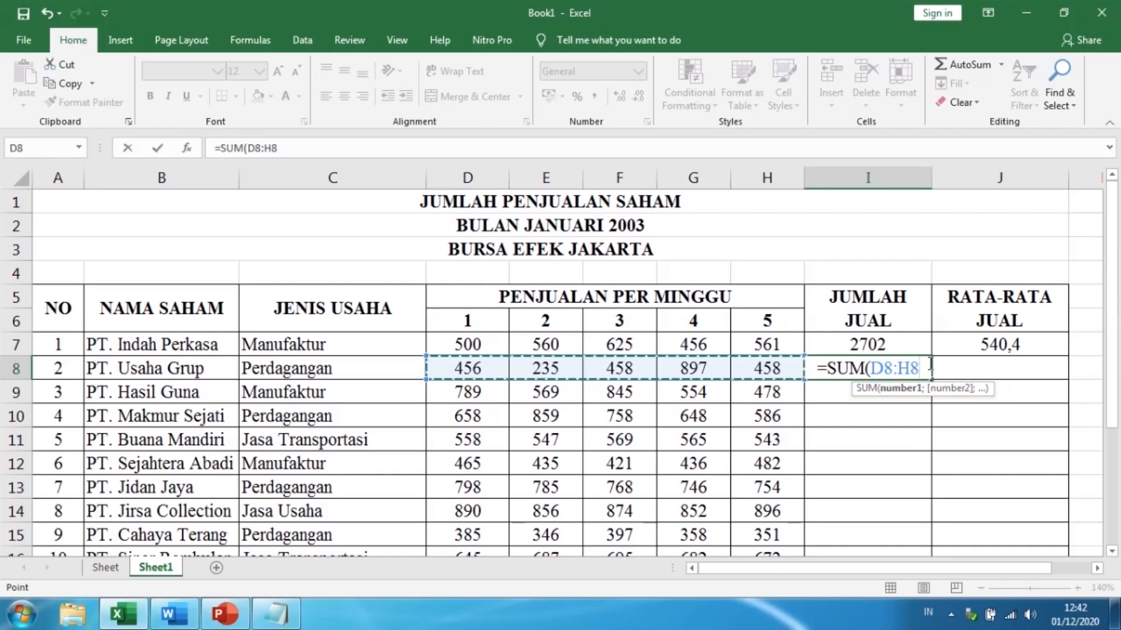
{"action": "type", "text": ")"}
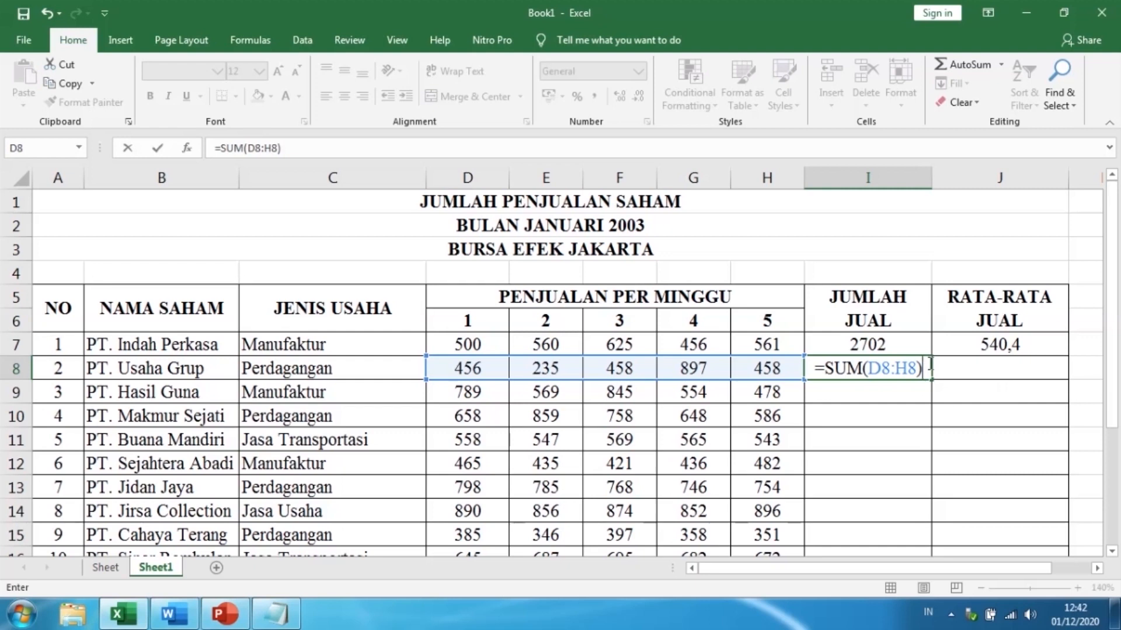
{"action": "key", "text": "Return"}
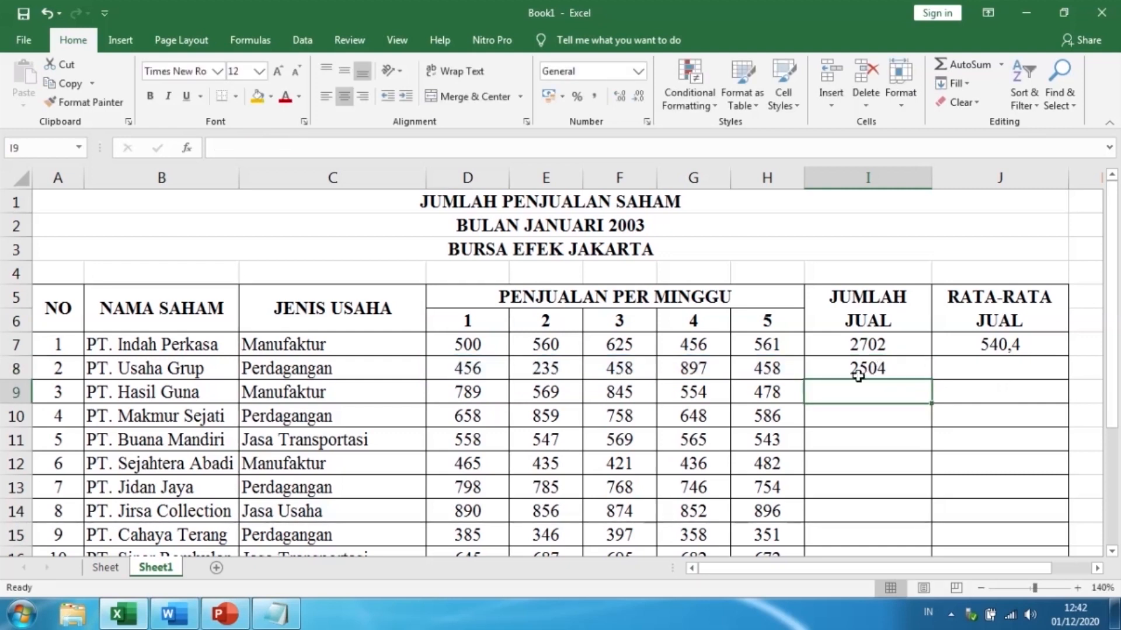
- Fill the Jumlah Jual SUM formula from I8 down through I16 for the remaining companies
{"action": "left_click", "coordinate": [910, 372]}
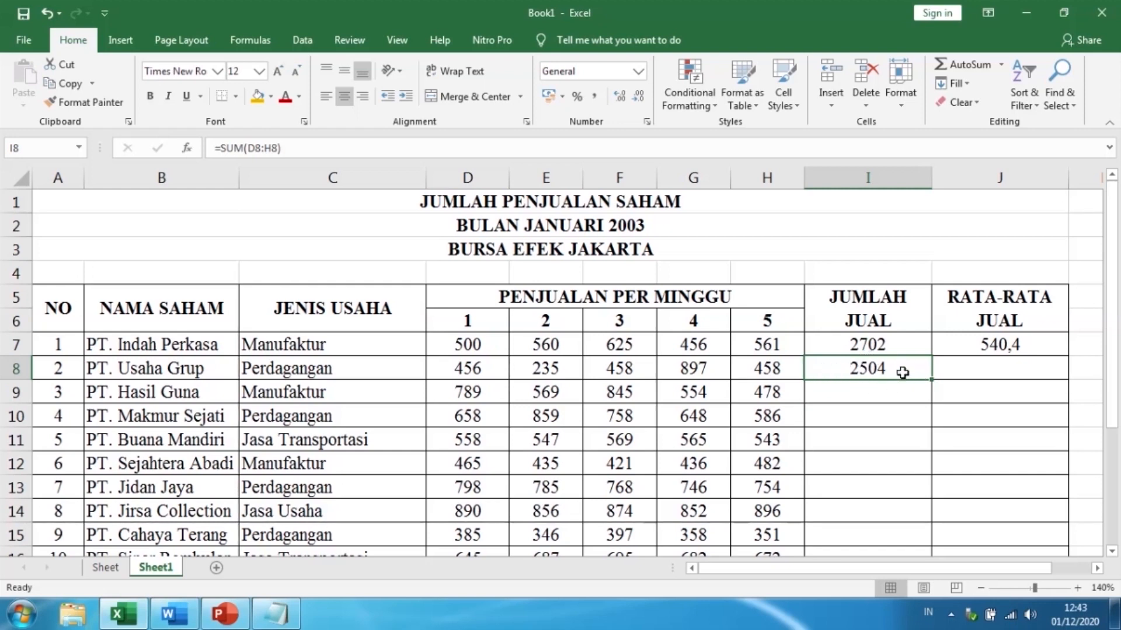
{"action": "scroll", "coordinate": [903, 372], "scroll_direction": "down", "scroll_amount": 1}
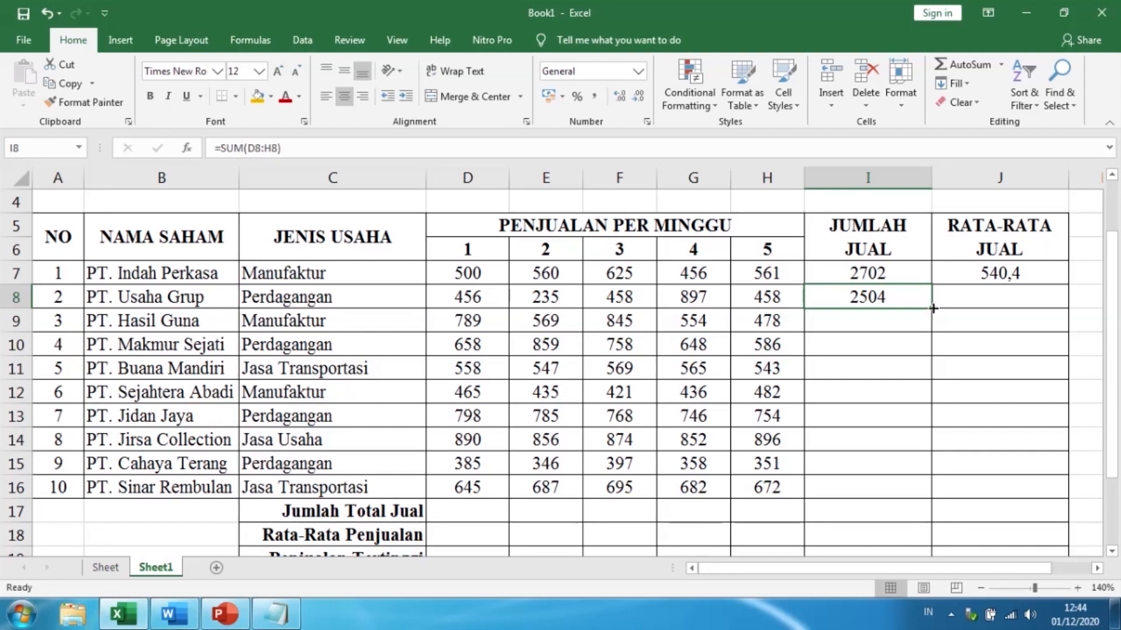
{"action": "left_click_drag", "start_coordinate": [933, 308], "coordinate": [906, 487]}
{"action": "left_click", "coordinate": [883, 346]}
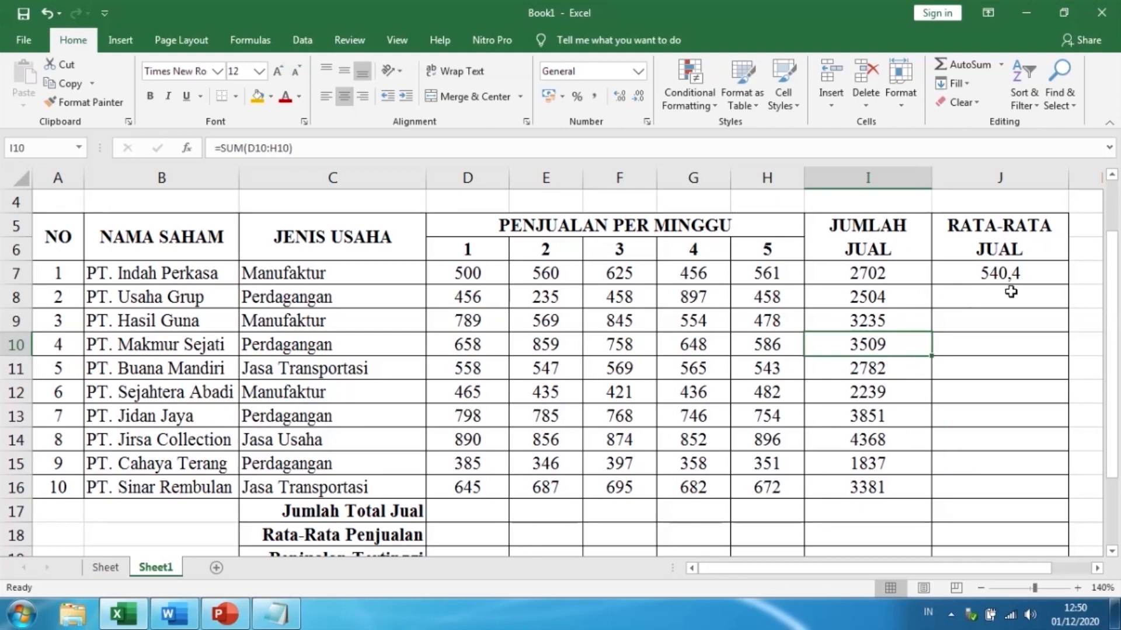
- Enter =AVERAGE(D8:H8) as PT. Usaha Grup's Rata-Rata Jual in J8
{"action": "left_click", "coordinate": [1030, 296]}
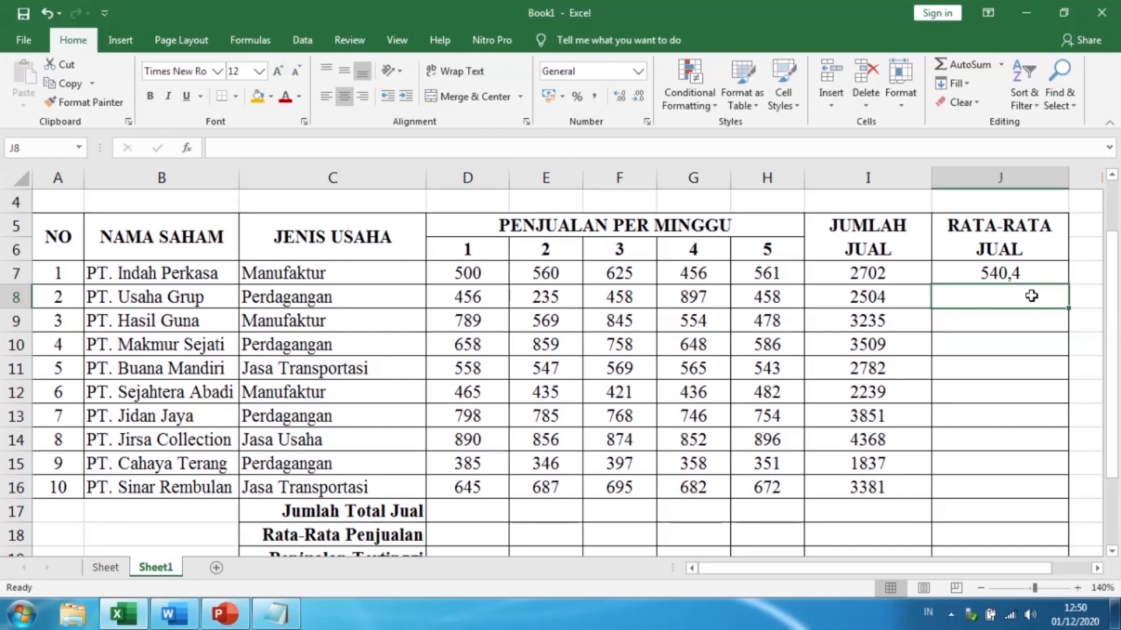
{"action": "type", "text": "="}
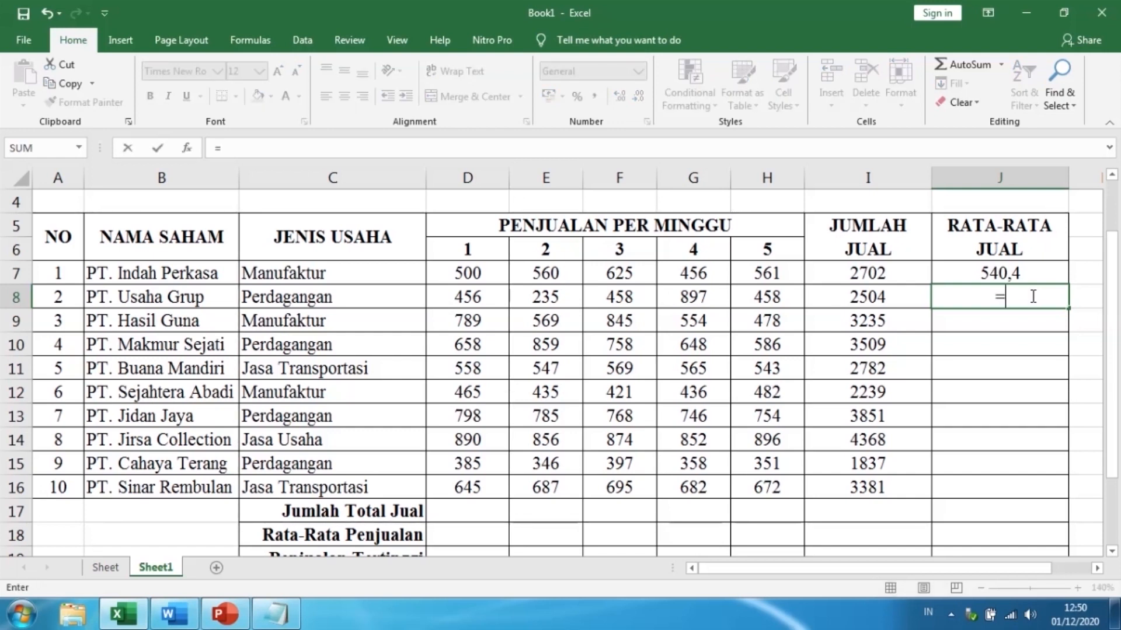
{"action": "type", "text": "AVE"}
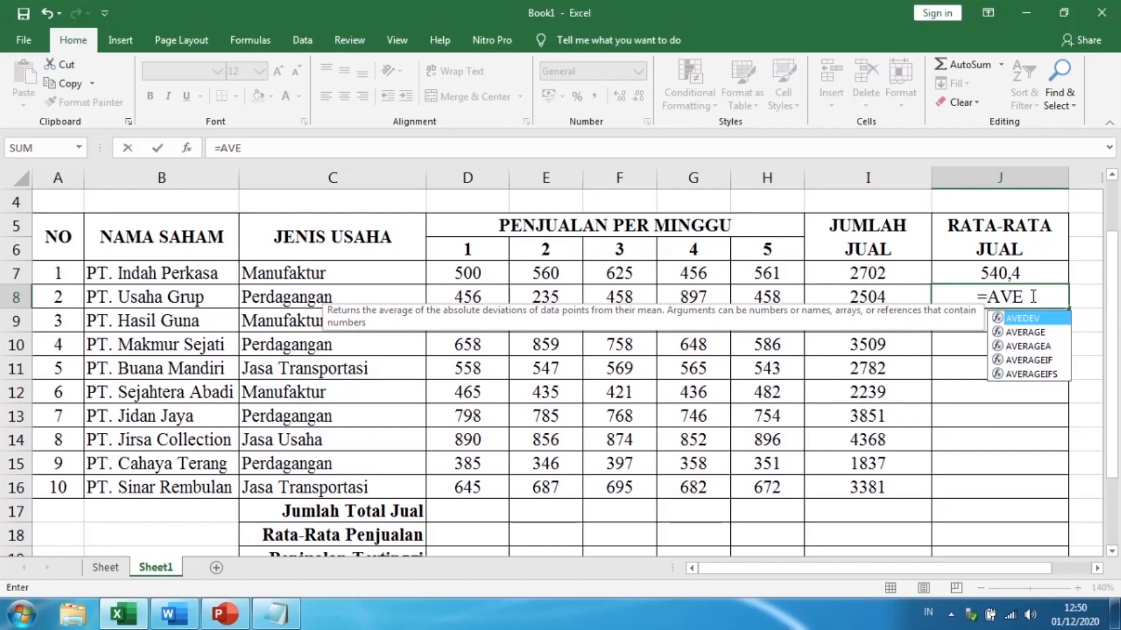
{"action": "type", "text": "RAGE"}
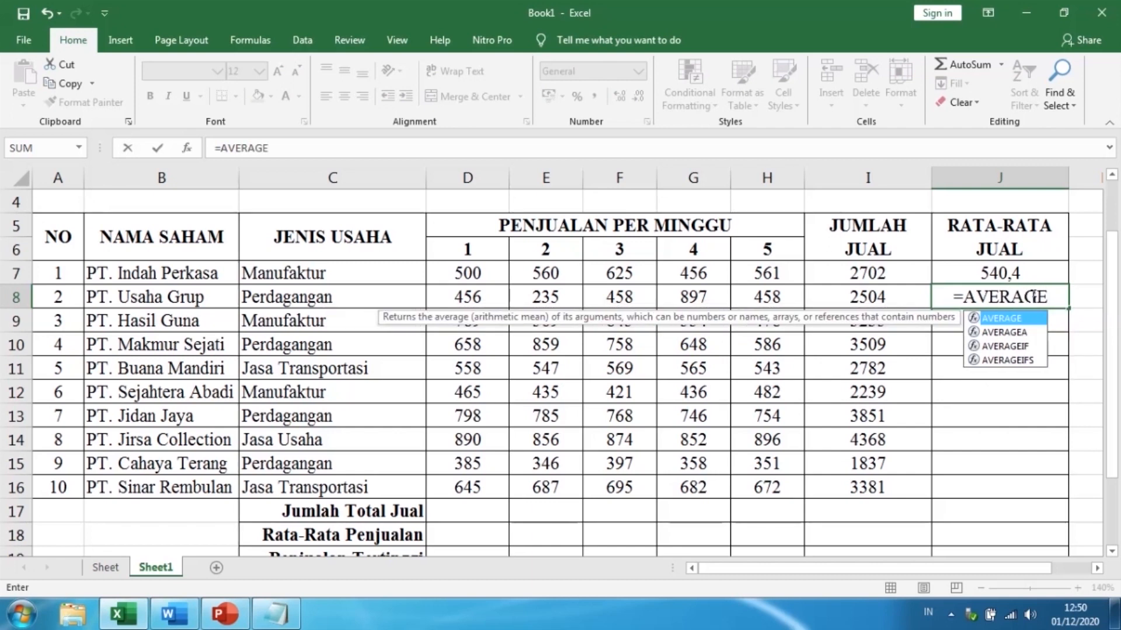
{"action": "type", "text": "("}
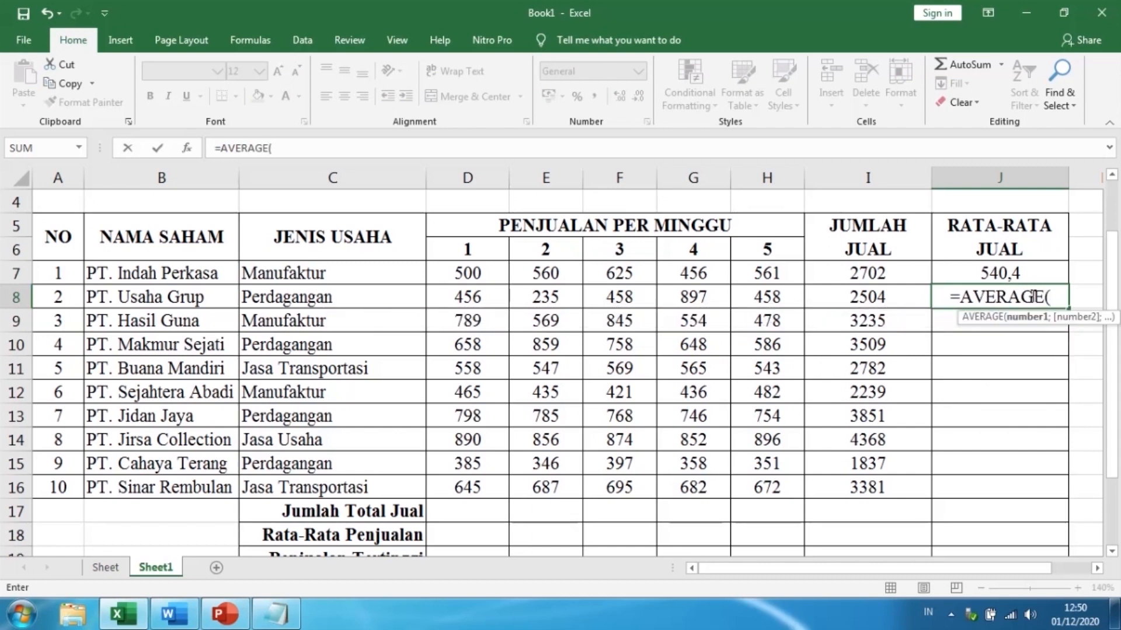
{"action": "left_click_drag", "start_coordinate": [449, 294], "coordinate": [772, 286]}
{"action": "type", "text": ")"}
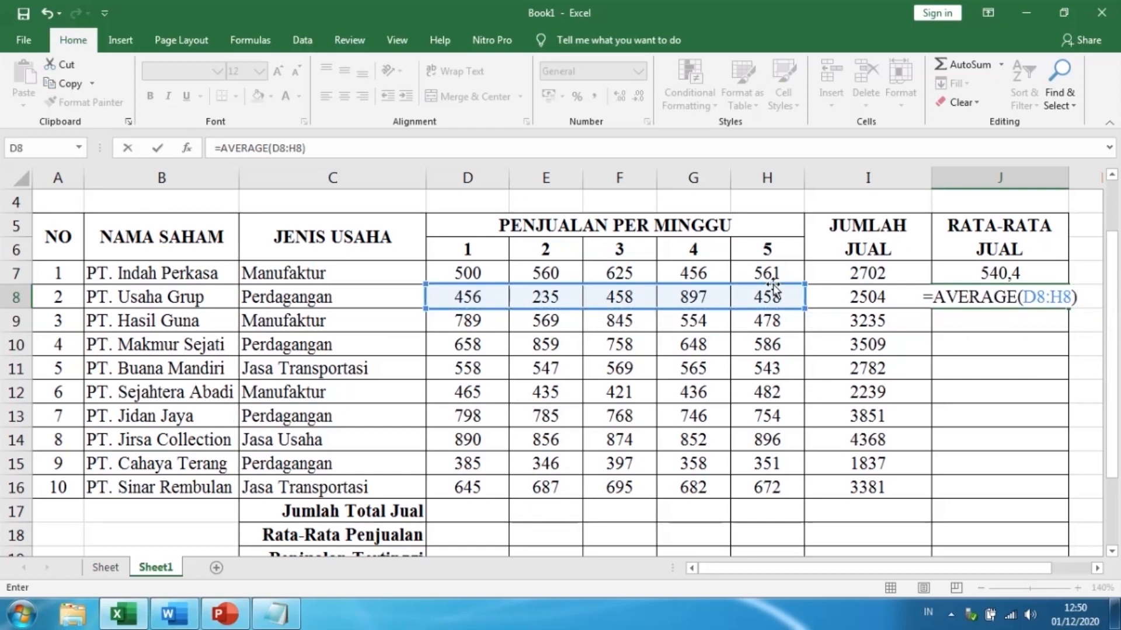
{"action": "key", "text": "Return"}
- Fill the Rata-Rata Jual AVERAGE formula from J8 down through J16 for the remaining companies
{"action": "left_click", "coordinate": [1051, 298]}
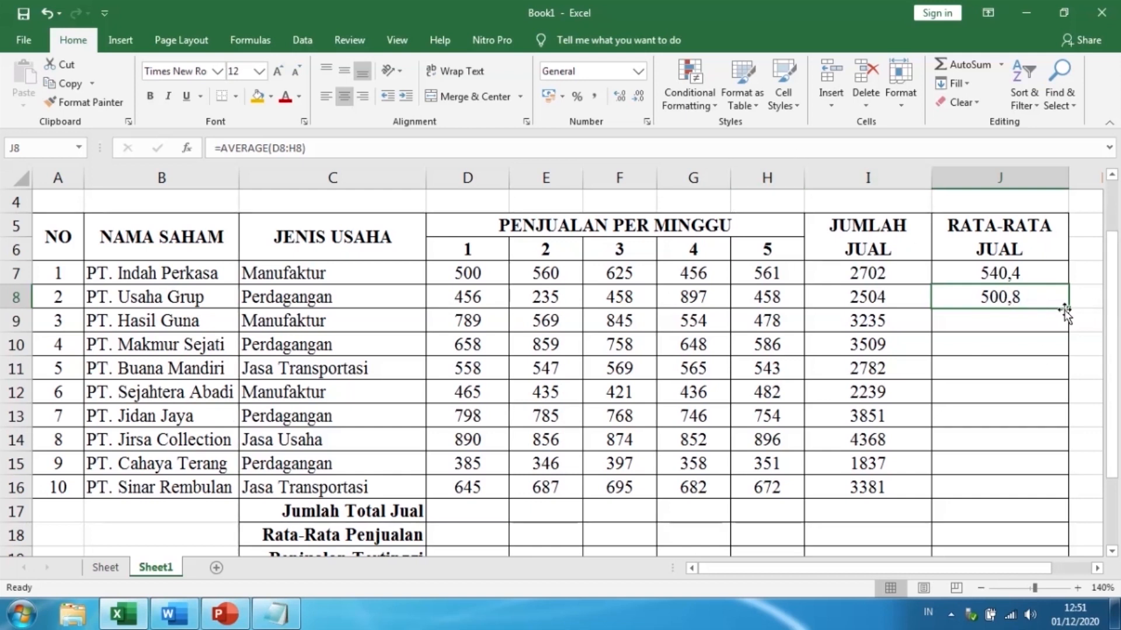
{"action": "left_click_drag", "start_coordinate": [1067, 308], "coordinate": [1051, 490]}
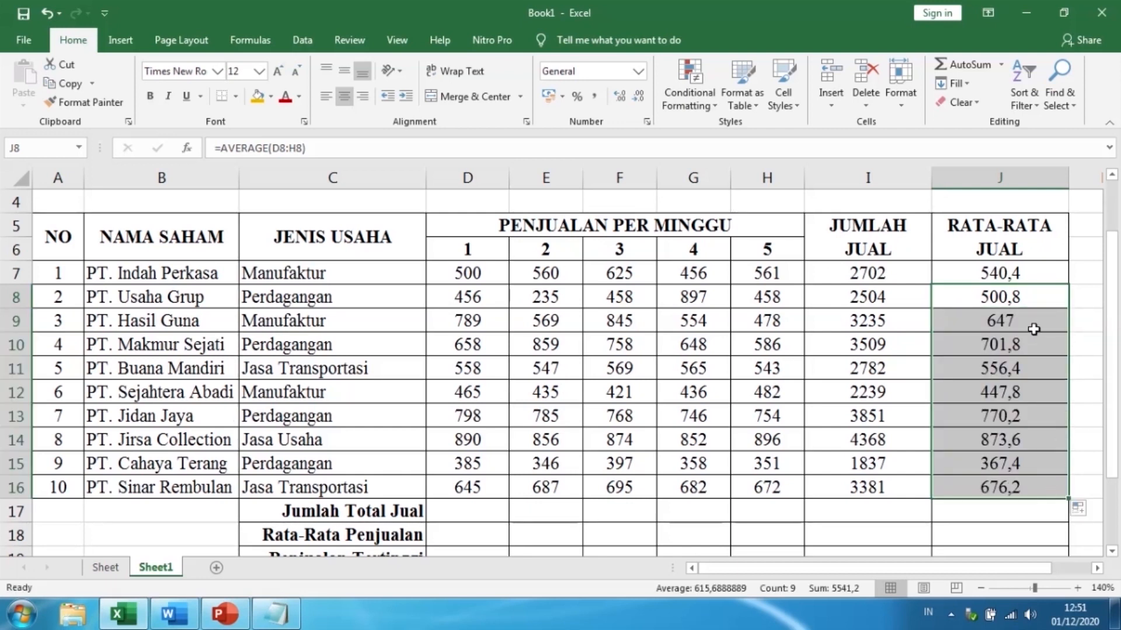
{"action": "left_click", "coordinate": [1008, 414]}
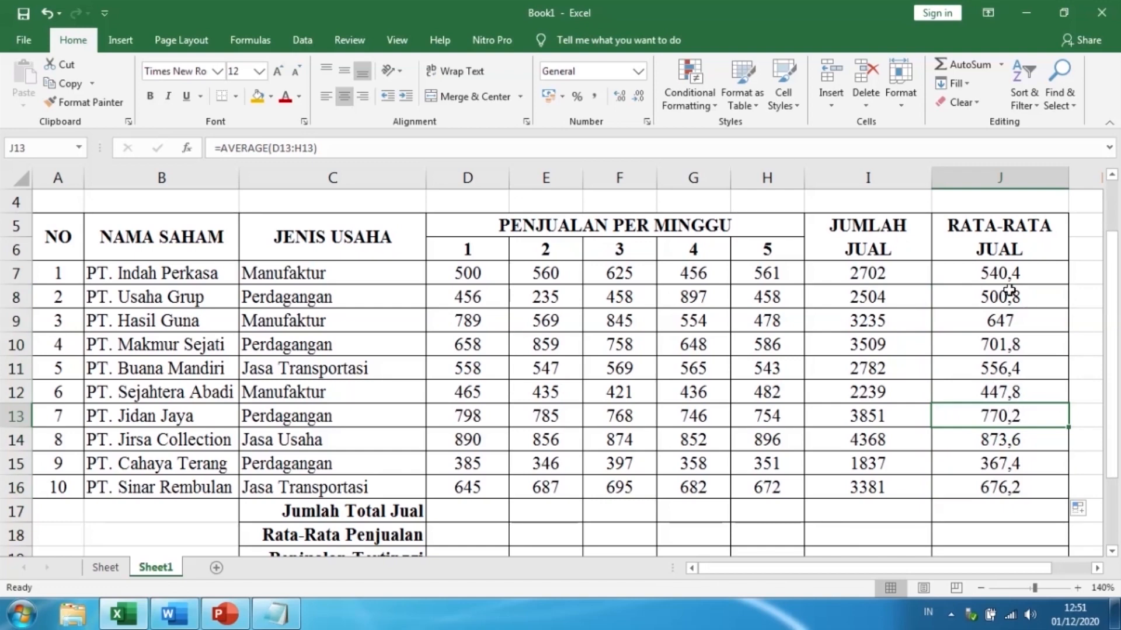
- Enter =SUM(D7:D16) as Jumlah Total Jual in D17 and fill the formula across the row through J17
{"action": "scroll", "coordinate": [728, 320], "scroll_direction": "down", "scroll_amount": 3}
{"action": "scroll", "coordinate": [584, 422], "scroll_direction": "up", "scroll_amount": 3}
{"action": "scroll", "coordinate": [582, 435], "scroll_direction": "down", "scroll_amount": 1}
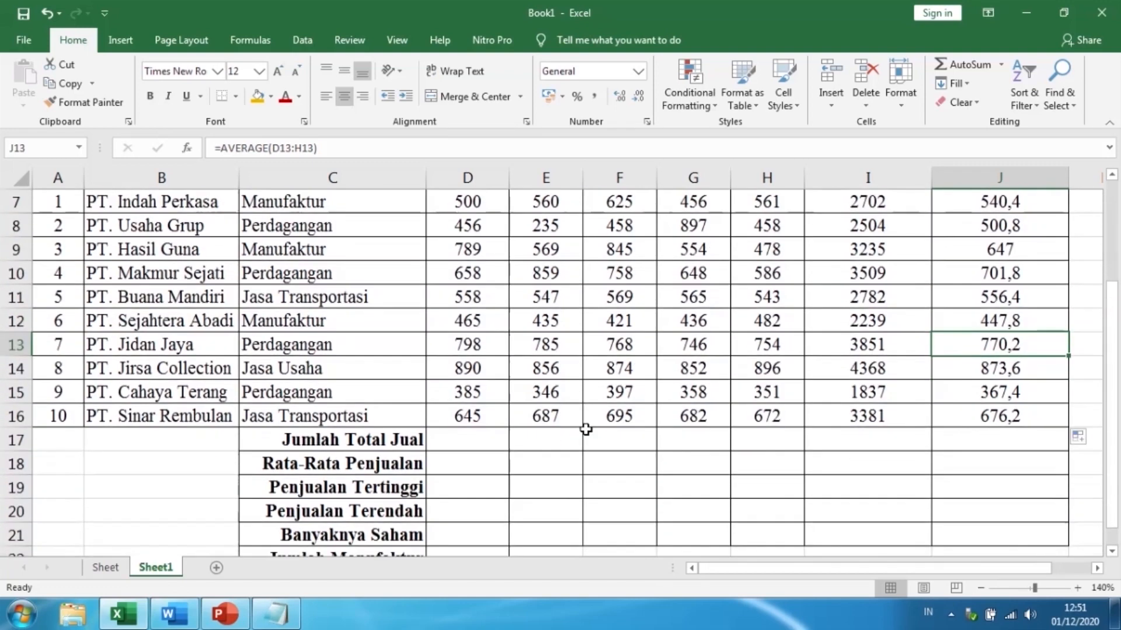
{"action": "left_click", "coordinate": [480, 444]}
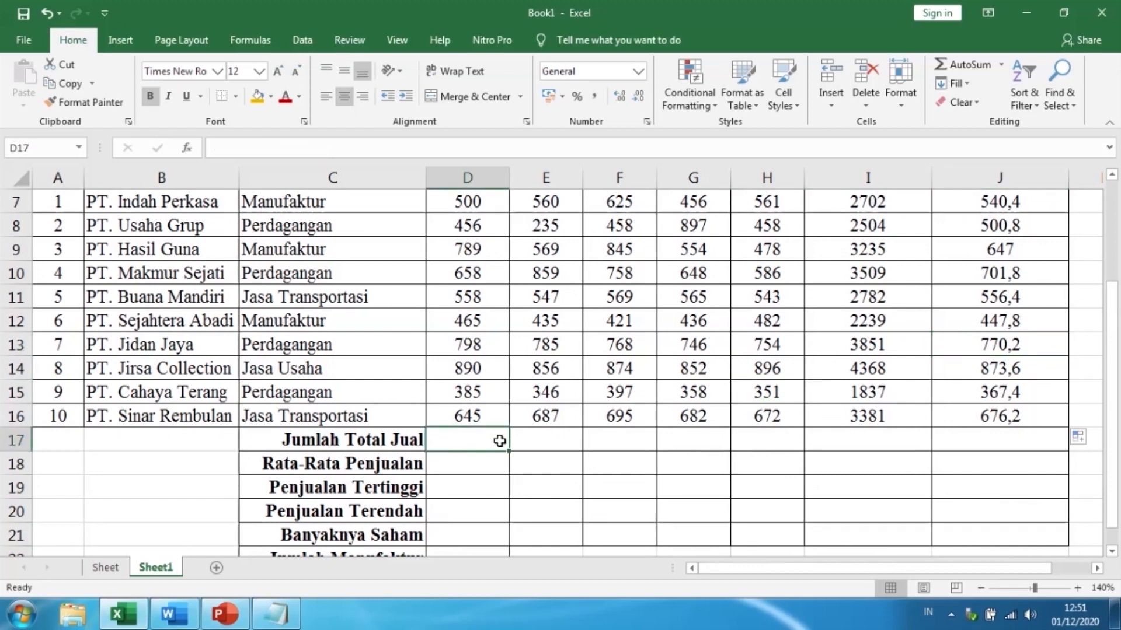
{"action": "type", "text": "="}
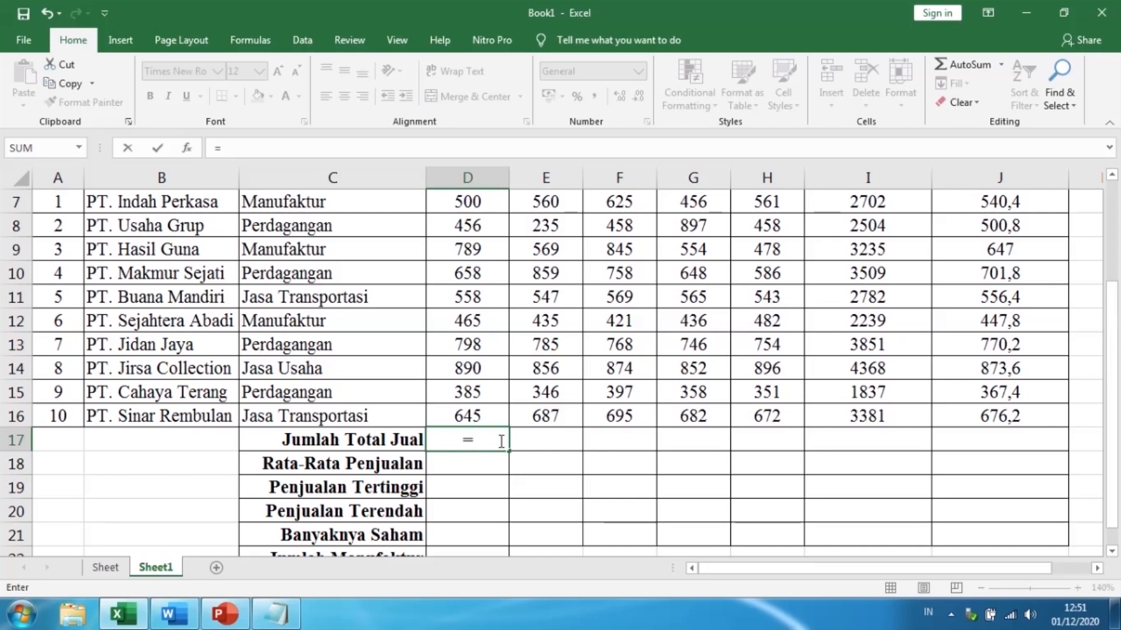
{"action": "type", "text": "S"}
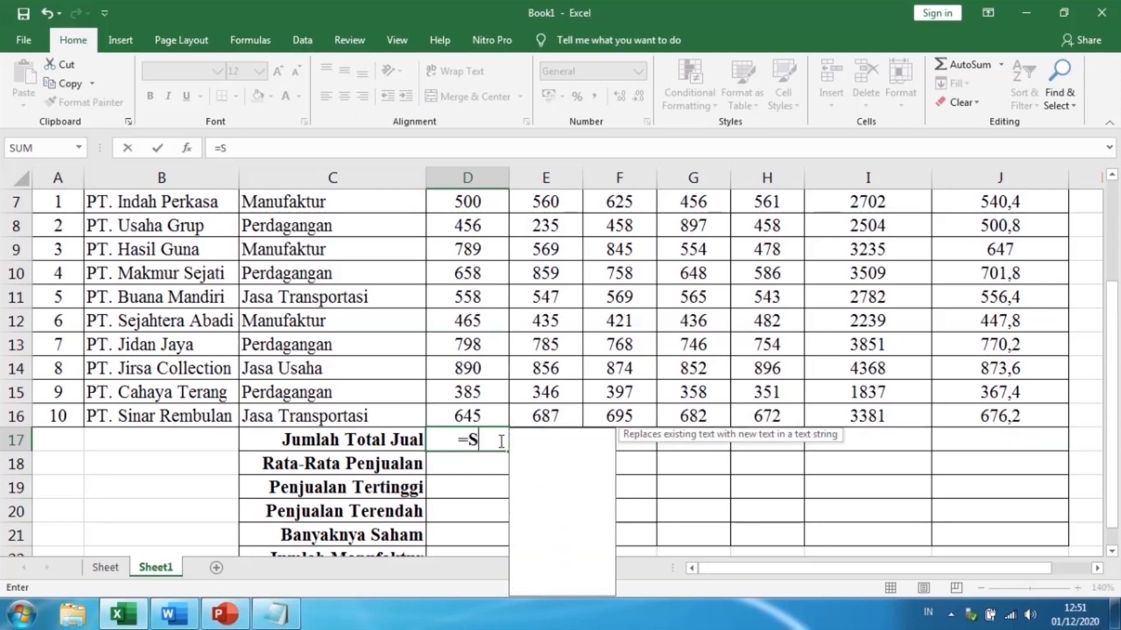
{"action": "type", "text": "UM("}
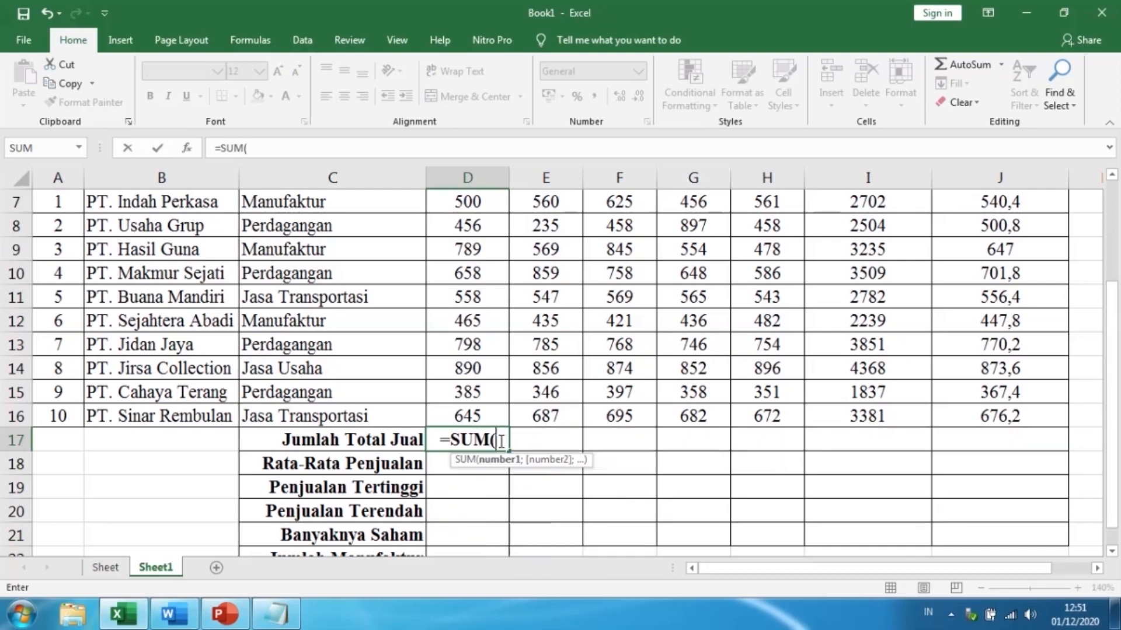
{"action": "scroll", "coordinate": [485, 274], "scroll_direction": "up", "scroll_amount": 2}
{"action": "scroll", "coordinate": [497, 271], "scroll_direction": "down", "scroll_amount": 2}
{"action": "left_click_drag", "start_coordinate": [472, 202], "coordinate": [473, 416]}
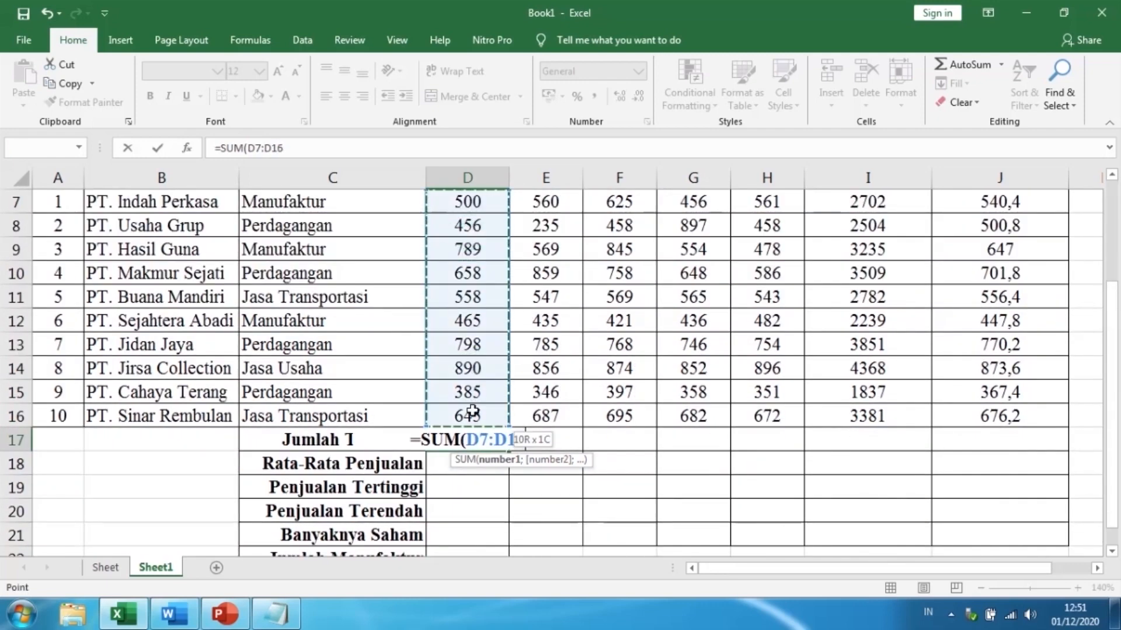
{"action": "type", "text": ")"}
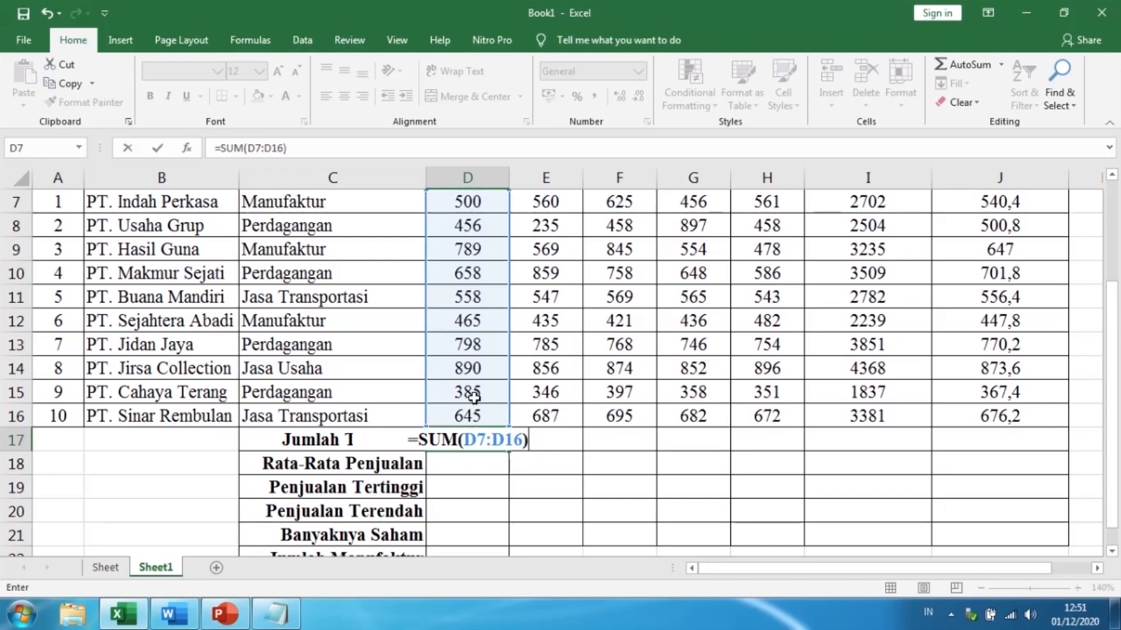
{"action": "key", "text": "Return"}
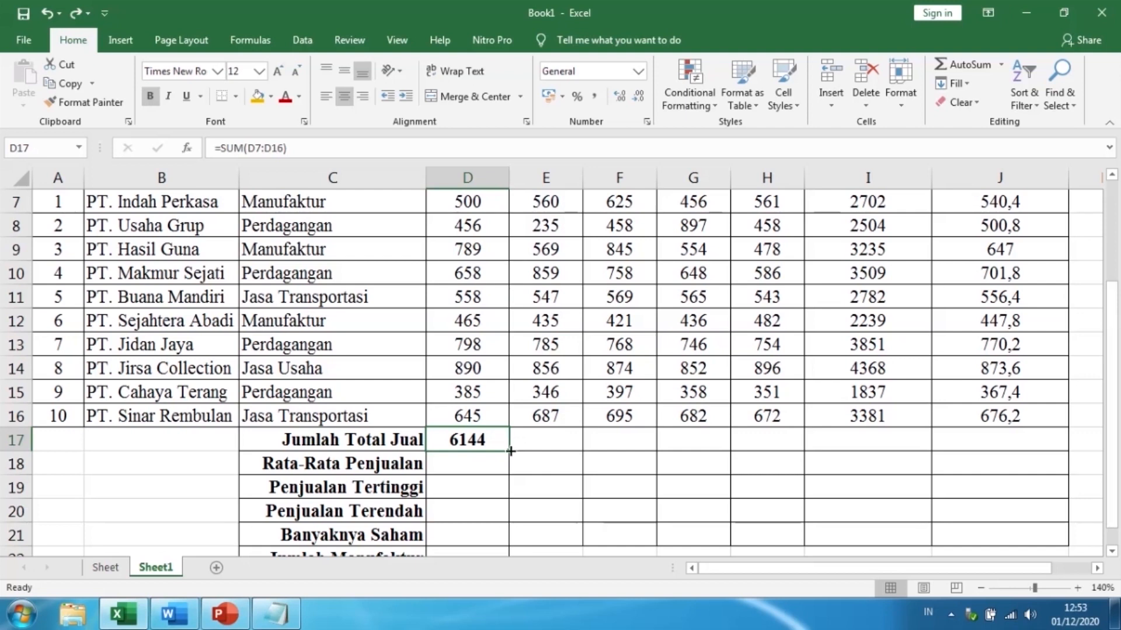
{"action": "left_click_drag", "start_coordinate": [510, 451], "coordinate": [1062, 446]}
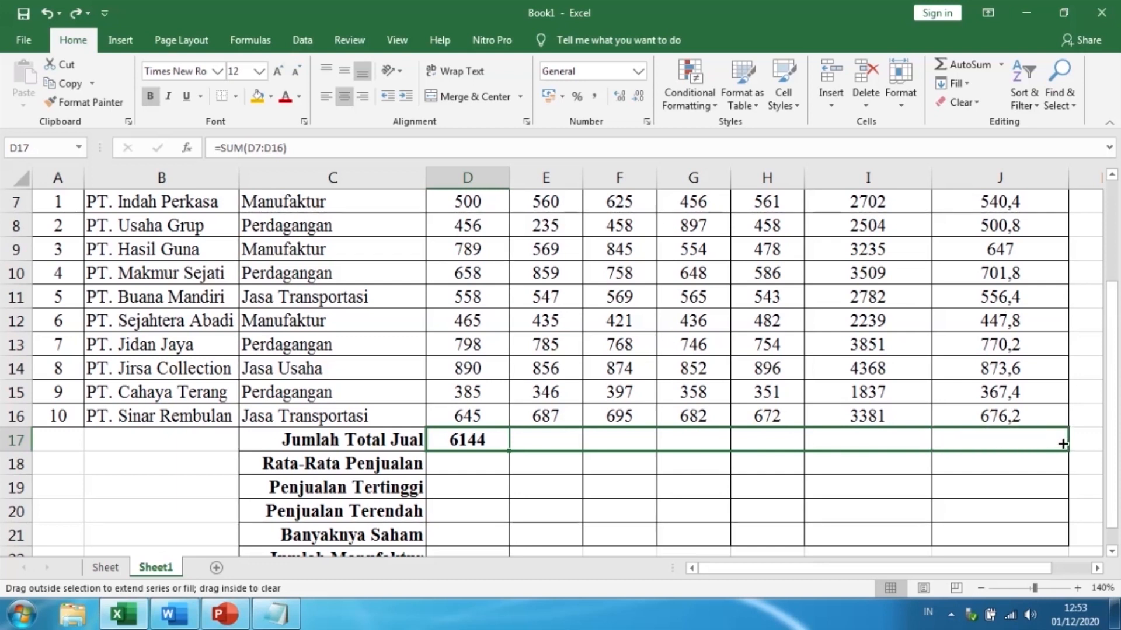
{"action": "left_click_drag", "start_coordinate": [1060, 442], "coordinate": [1060, 441]}
- Enter =AVERAGE(D7:D16) as Rata-Rata Penjualan in D18 and fill the formula across the row through J18
{"action": "left_click", "coordinate": [478, 455]}
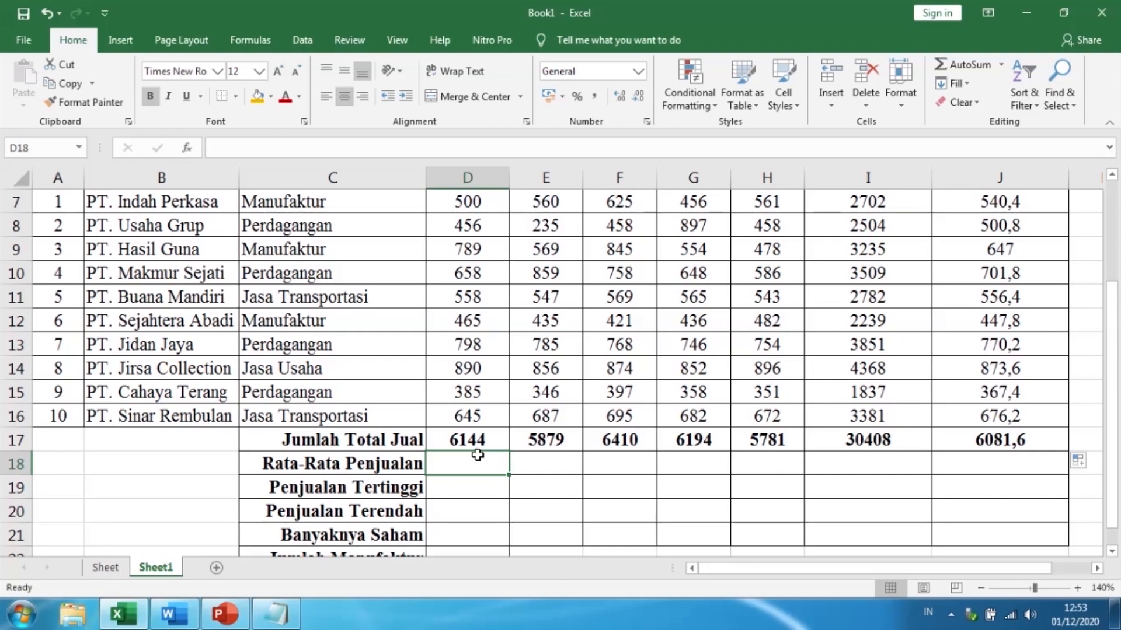
{"action": "type", "text": "=A"}
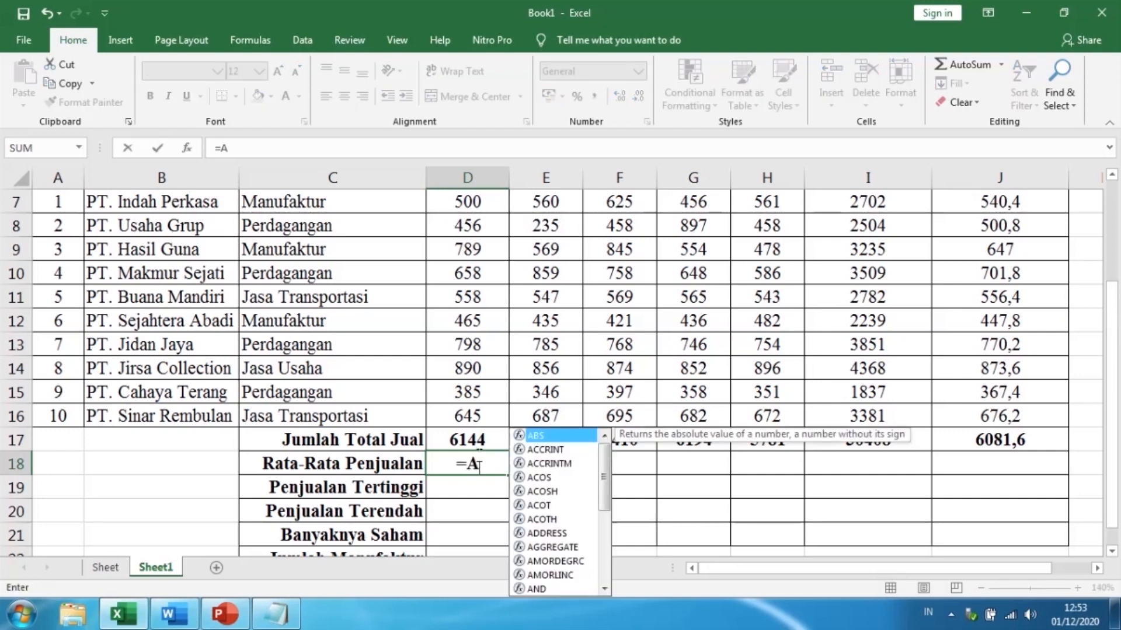
{"action": "type", "text": "VERAGE"}
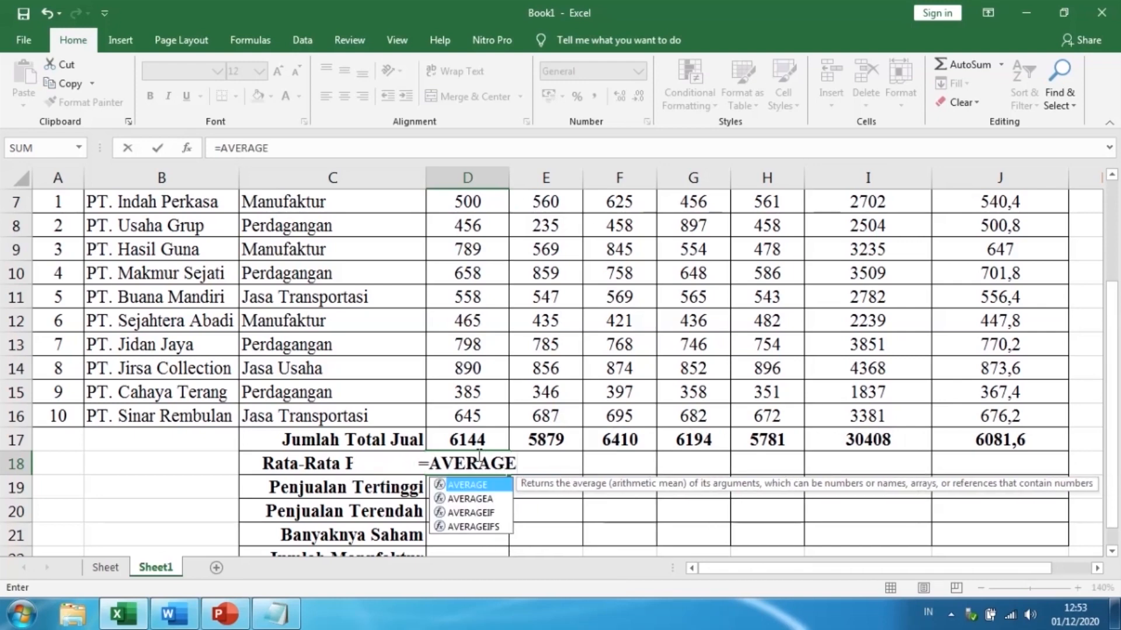
{"action": "type", "text": "("}
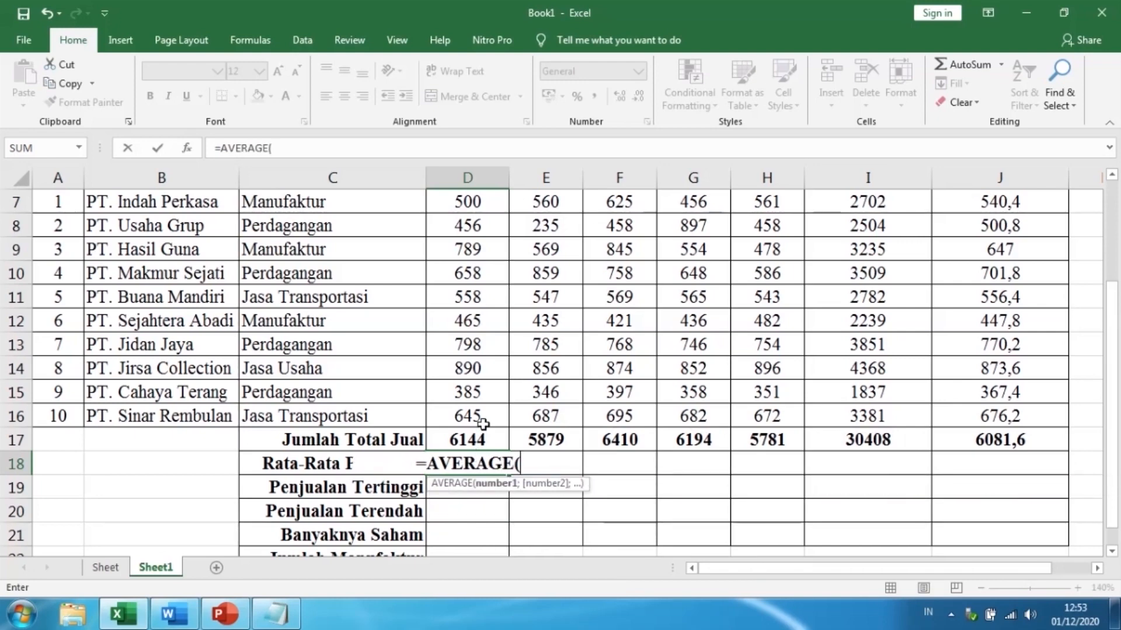
{"action": "scroll", "coordinate": [484, 397], "scroll_direction": "up", "scroll_amount": 2}
{"action": "left_click_drag", "start_coordinate": [480, 348], "coordinate": [484, 560]}
{"action": "left_click_drag", "start_coordinate": [495, 444], "coordinate": [497, 487]}
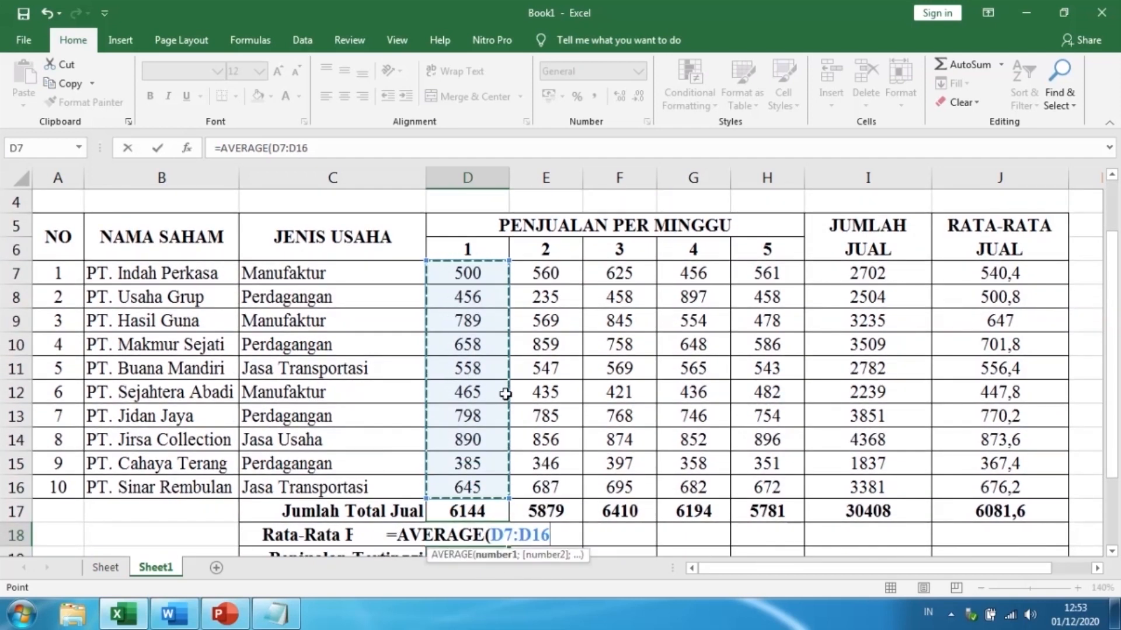
{"action": "type", "text": ")"}
{"action": "key", "text": "Return"}
{"action": "key", "text": "Up"}
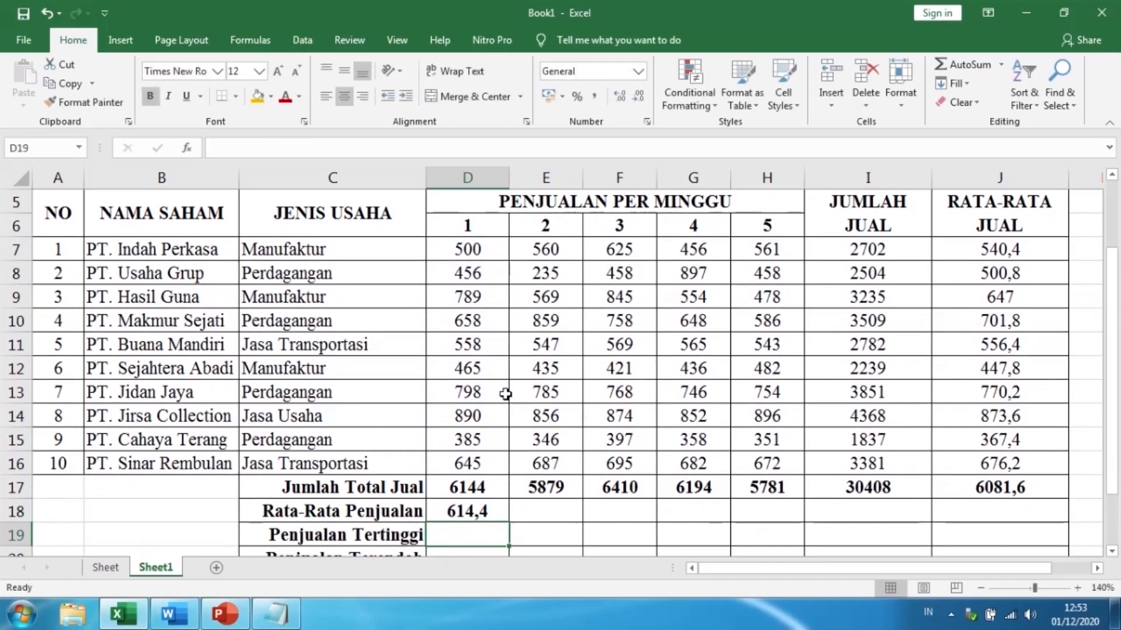
{"action": "scroll", "coordinate": [507, 393], "scroll_direction": "down", "scroll_amount": 1}
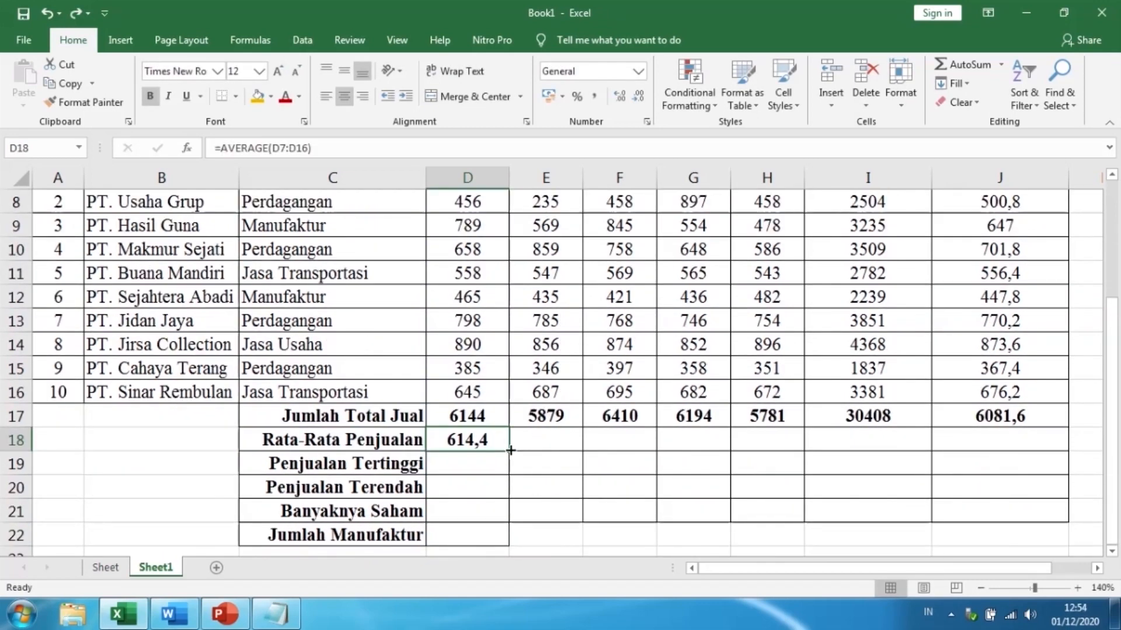
{"action": "left_click_drag", "start_coordinate": [510, 450], "coordinate": [1019, 449]}
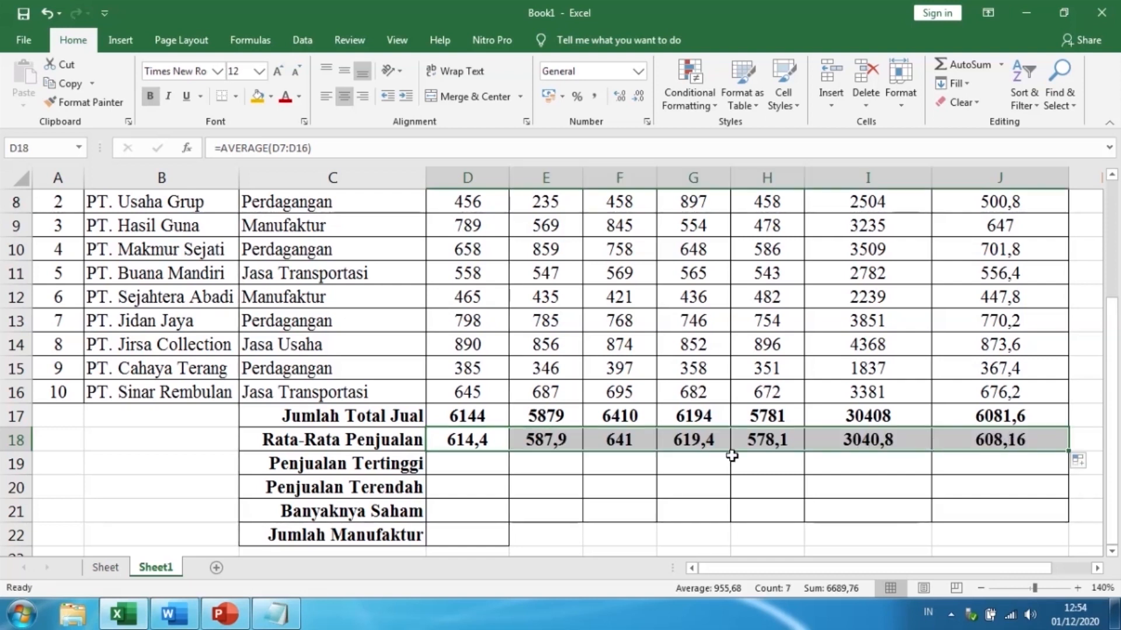
- Enter =MAX(D7:D16) as Penjualan Tertinggi in D19 and check it against the week 1 sales
{"action": "left_click", "coordinate": [493, 464]}
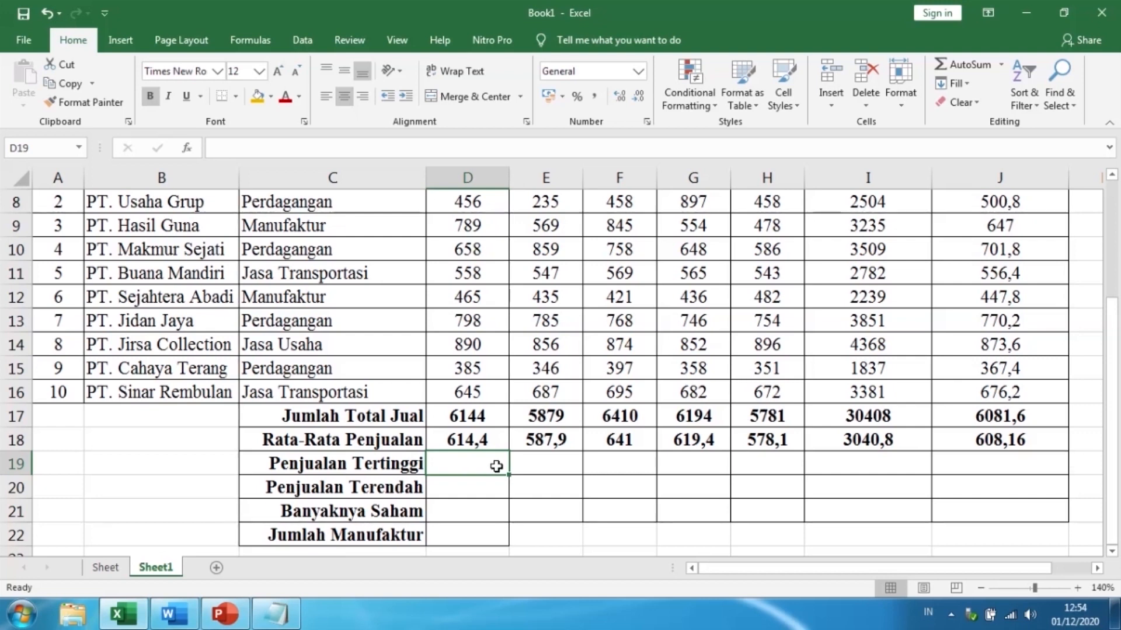
{"action": "type", "text": "="}
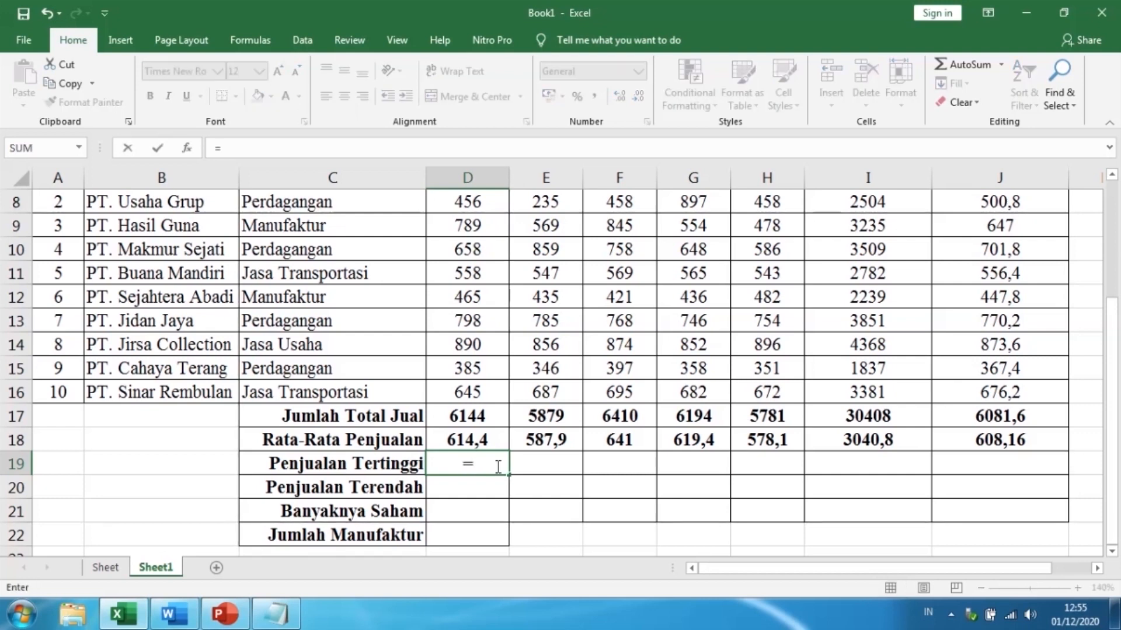
{"action": "type", "text": "MAX"}
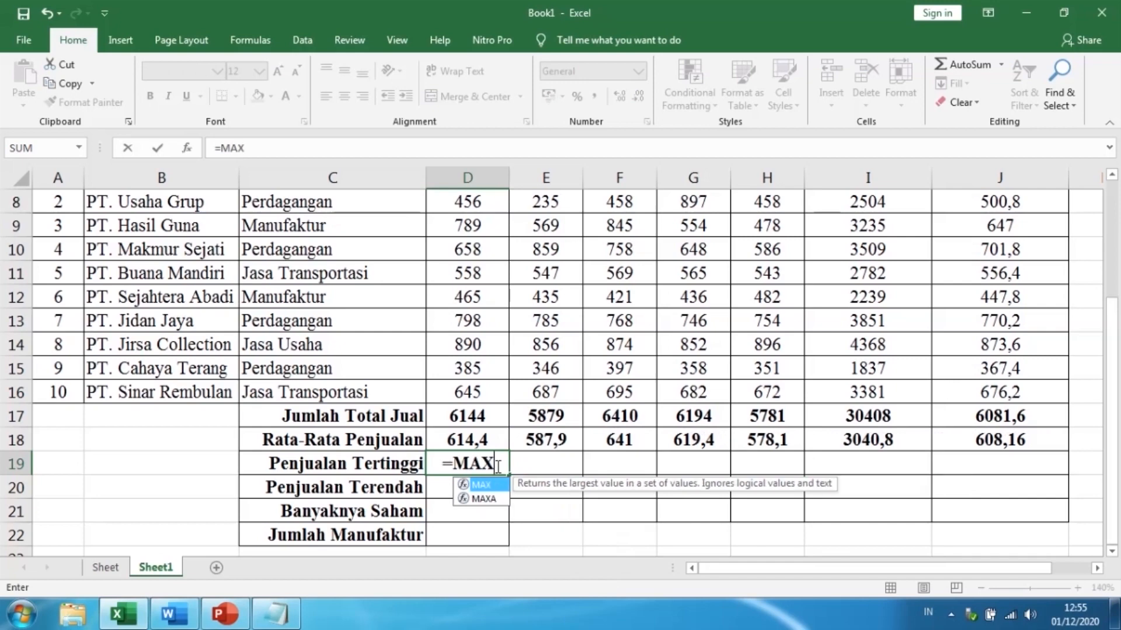
{"action": "type", "text": "("}
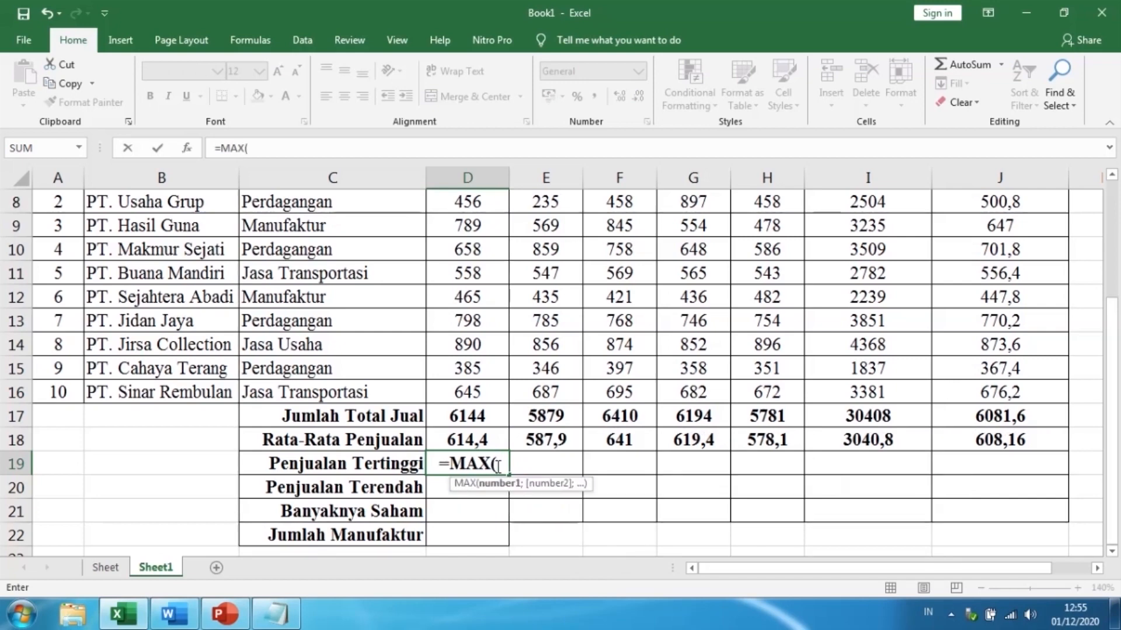
{"action": "scroll", "coordinate": [491, 292], "scroll_direction": "up", "scroll_amount": 1}
{"action": "left_click_drag", "start_coordinate": [465, 250], "coordinate": [468, 464]}
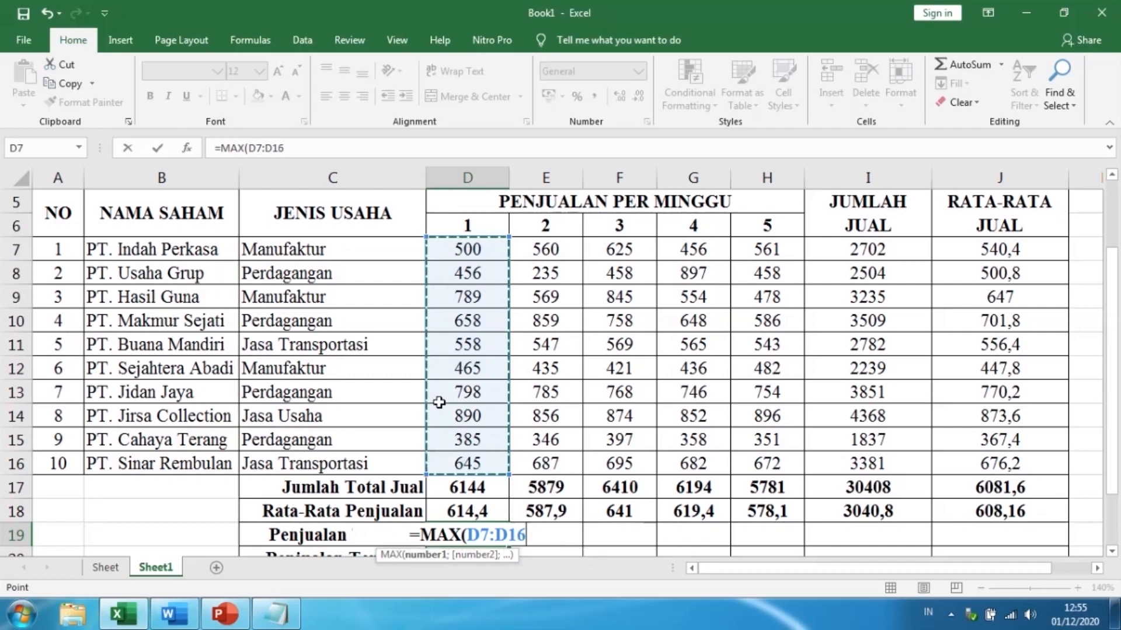
{"action": "type", "text": ")"}
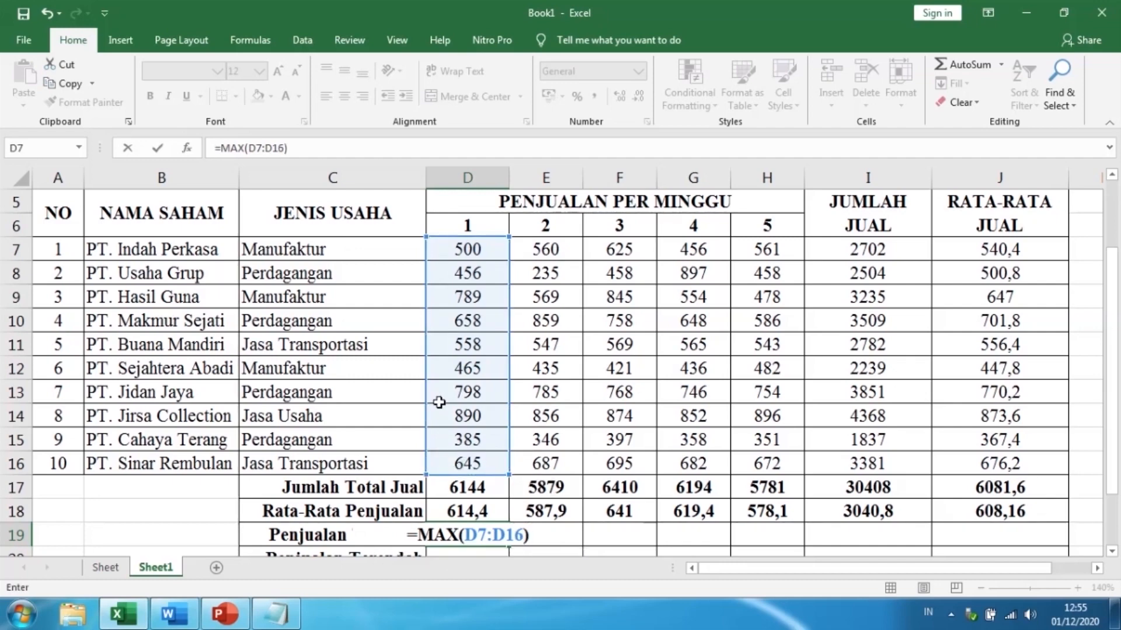
{"action": "key", "text": "Return"}
{"action": "scroll", "coordinate": [461, 431], "scroll_direction": "down", "scroll_amount": 1}
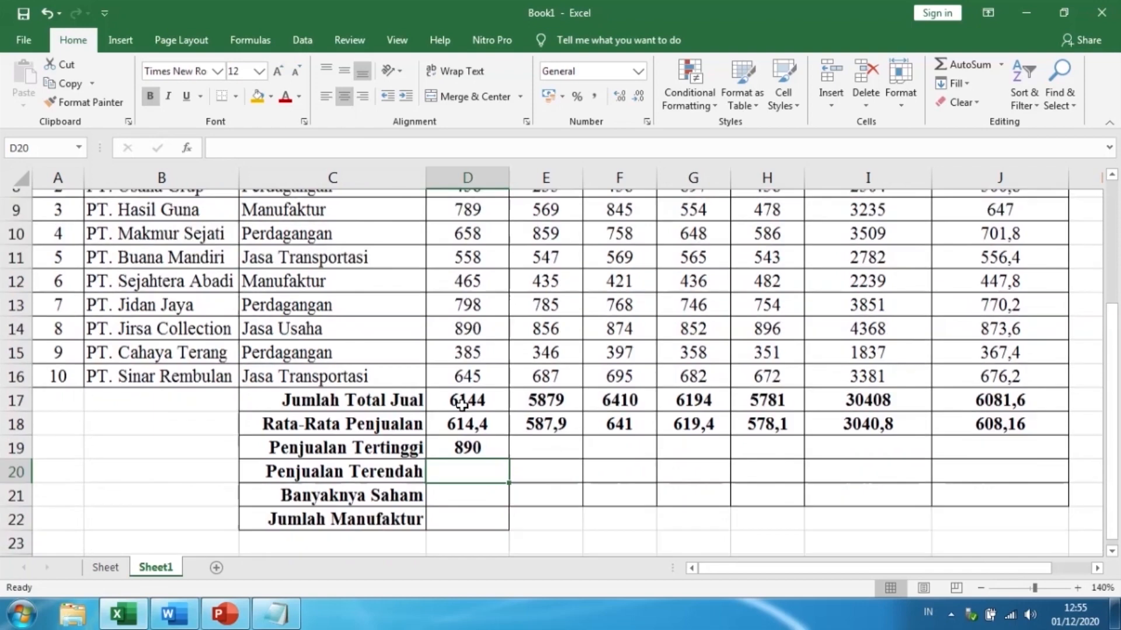
{"action": "left_click", "coordinate": [476, 445]}
{"action": "scroll", "coordinate": [475, 437], "scroll_direction": "up", "scroll_amount": 1}
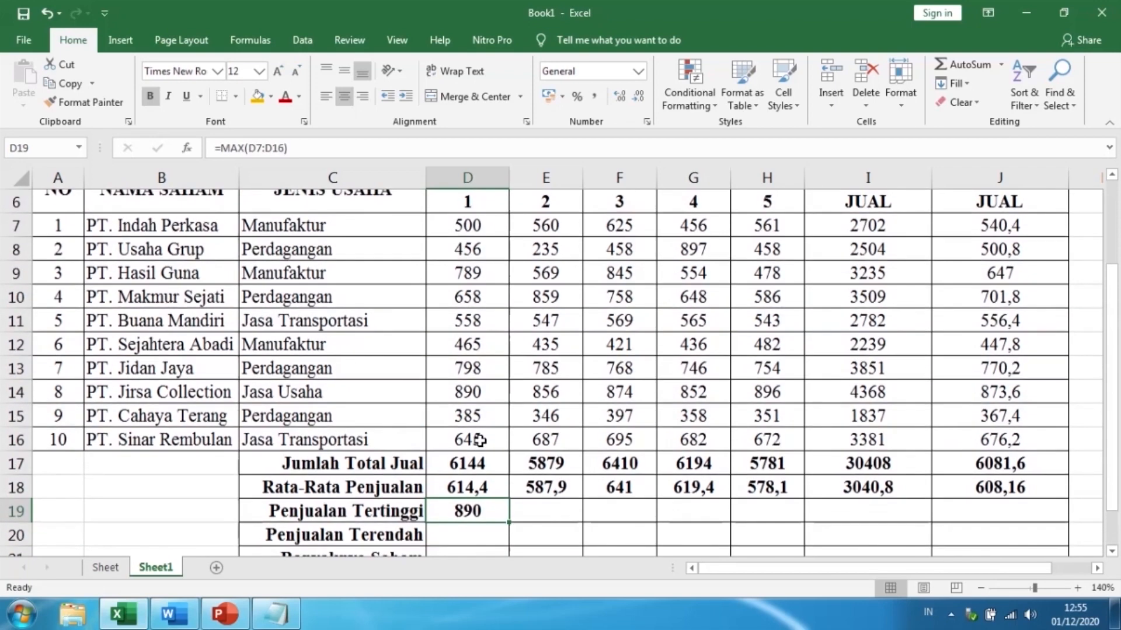
{"action": "left_click", "coordinate": [493, 393]}
{"action": "scroll", "coordinate": [490, 388], "scroll_direction": "down", "scroll_amount": 1}
{"action": "left_click", "coordinate": [502, 446]}
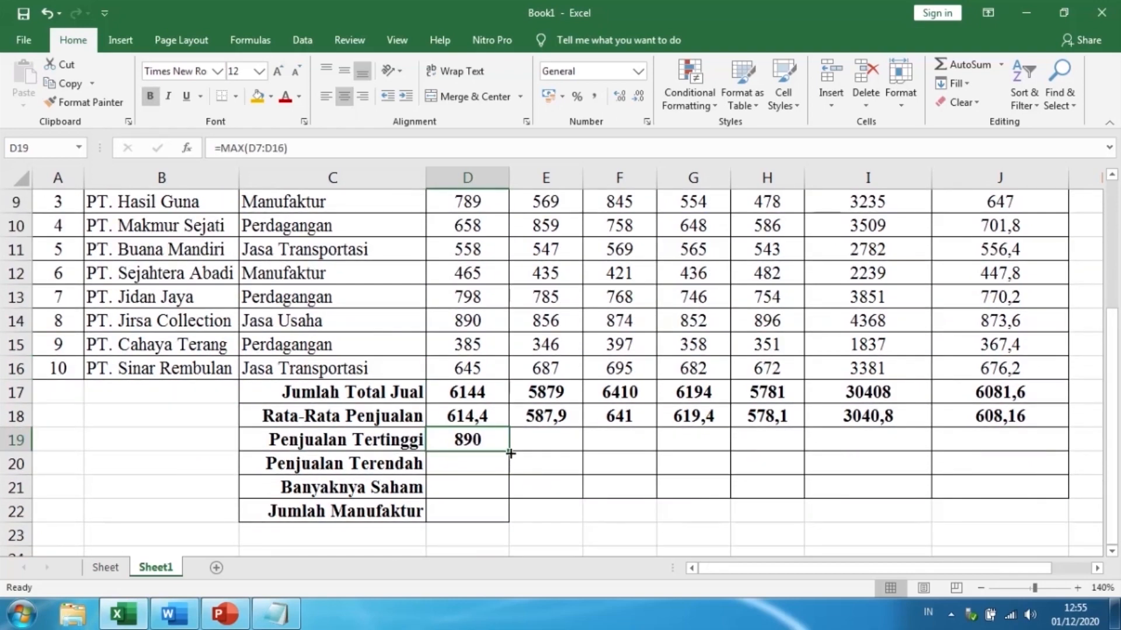
- Fill the Penjualan Tertinggi formula across the row through J19 and enter =MIN(D7:D16) as Penjualan Terendah in D20
{"action": "left_click_drag", "start_coordinate": [510, 452], "coordinate": [919, 438]}
{"action": "left_click_drag", "start_coordinate": [995, 437], "coordinate": [1022, 433]}
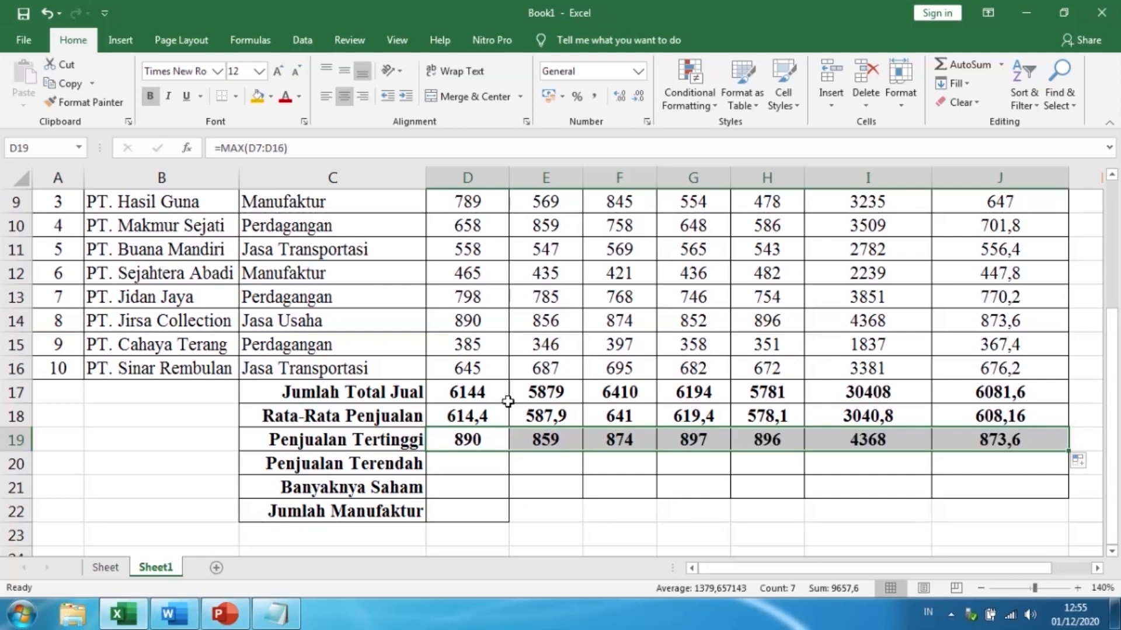
{"action": "left_click", "coordinate": [474, 465]}
{"action": "type", "text": "="}
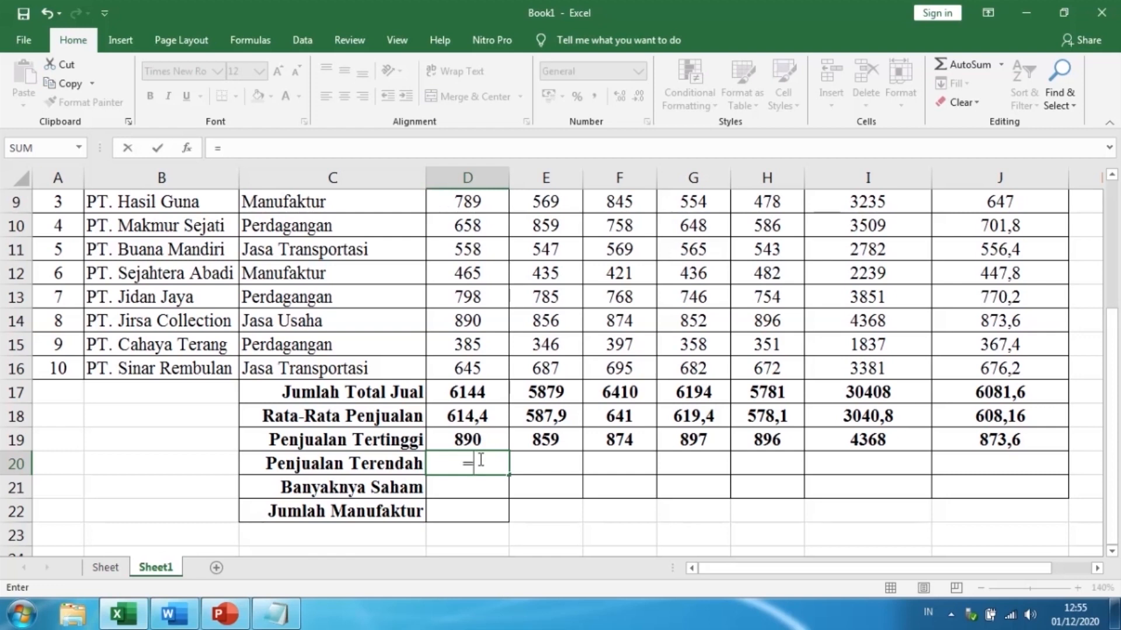
{"action": "type", "text": "MIN"}
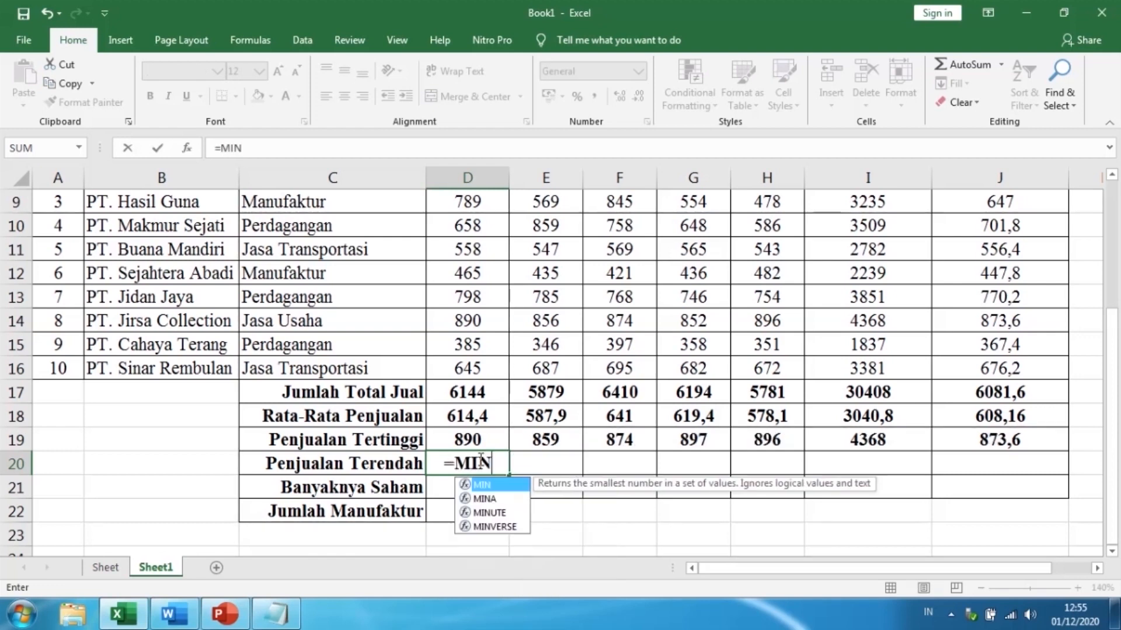
{"action": "type", "text": "("}
{"action": "scroll", "coordinate": [480, 458], "scroll_direction": "up", "scroll_amount": 1}
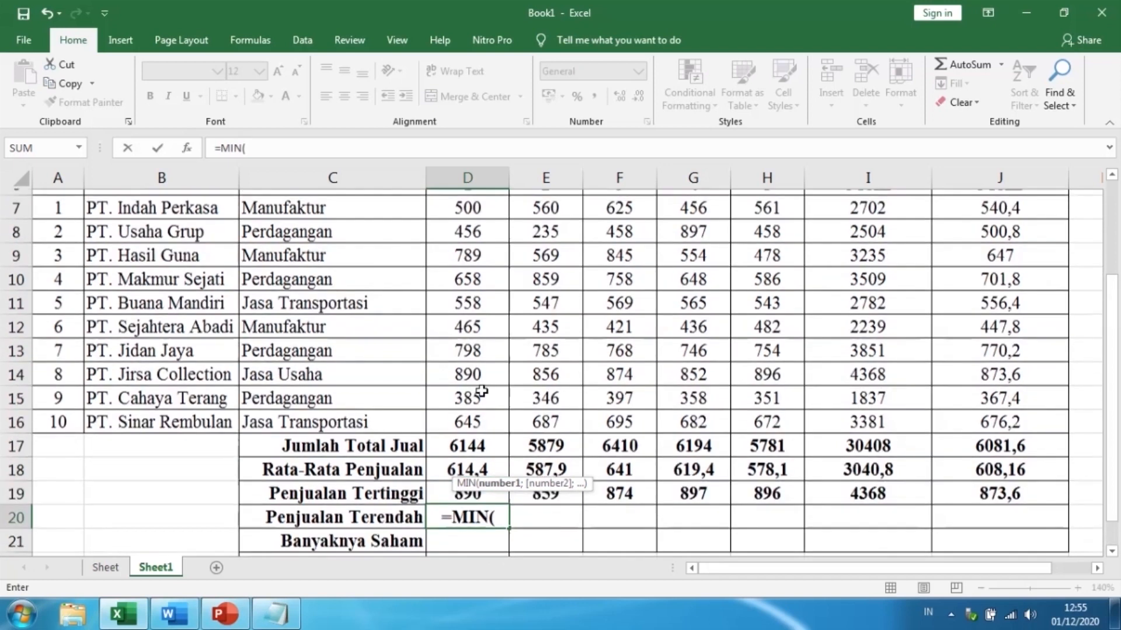
{"action": "left_click_drag", "start_coordinate": [488, 225], "coordinate": [467, 418]}
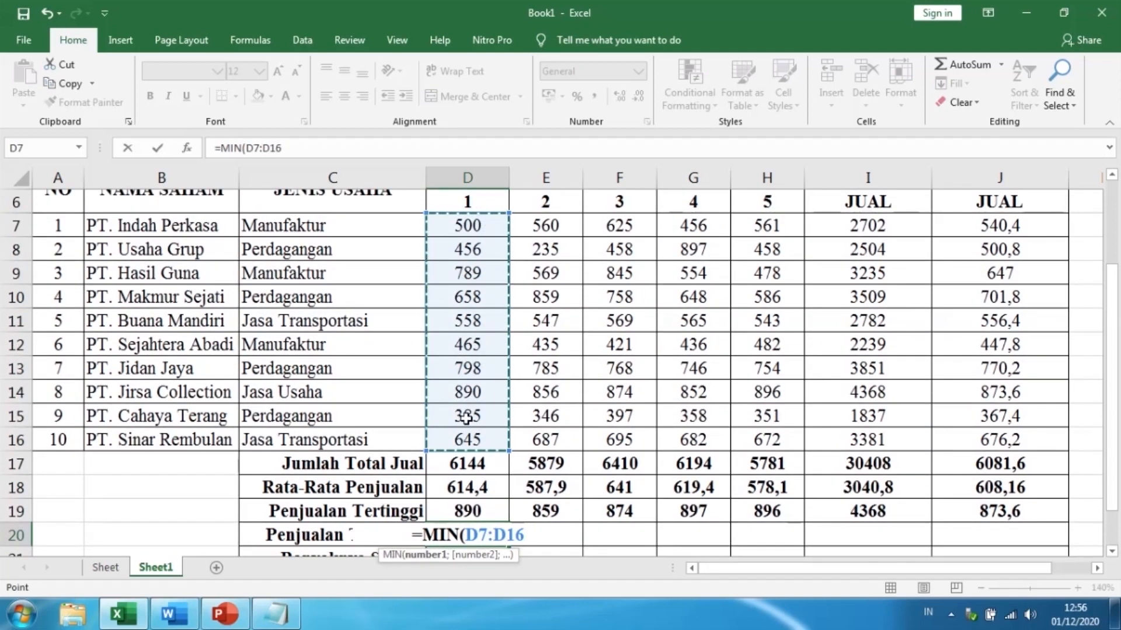
{"action": "type", "text": ")"}
{"action": "key", "text": "Return"}
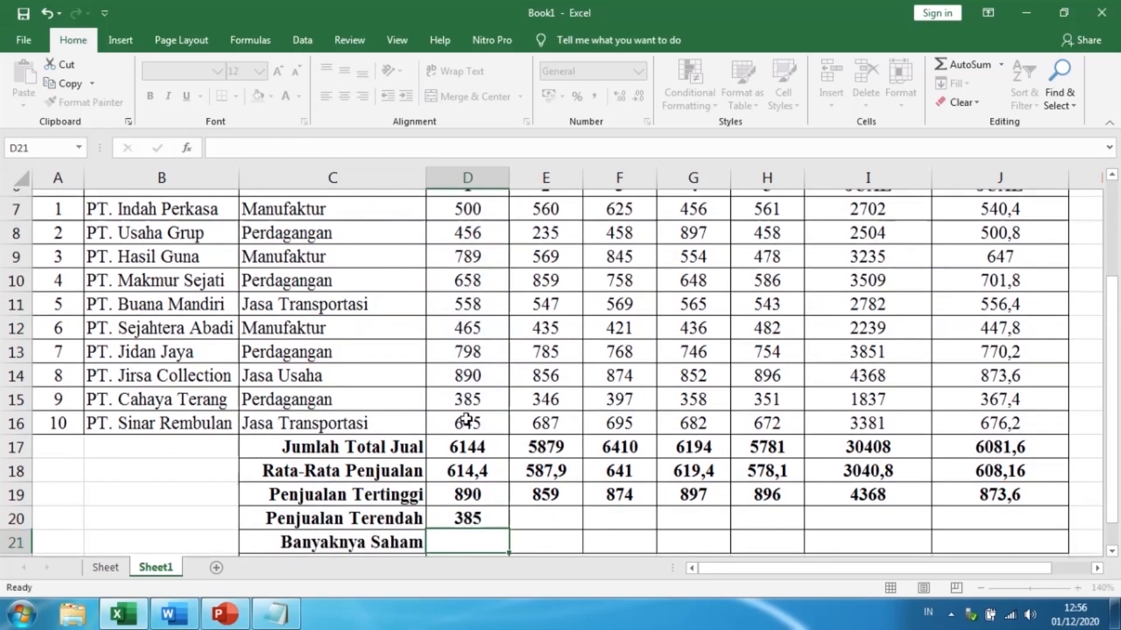
- Check the Penjualan Terendah result against the week 1 sales and fill the D20 formula across the row through J20
{"action": "left_click", "coordinate": [493, 513]}
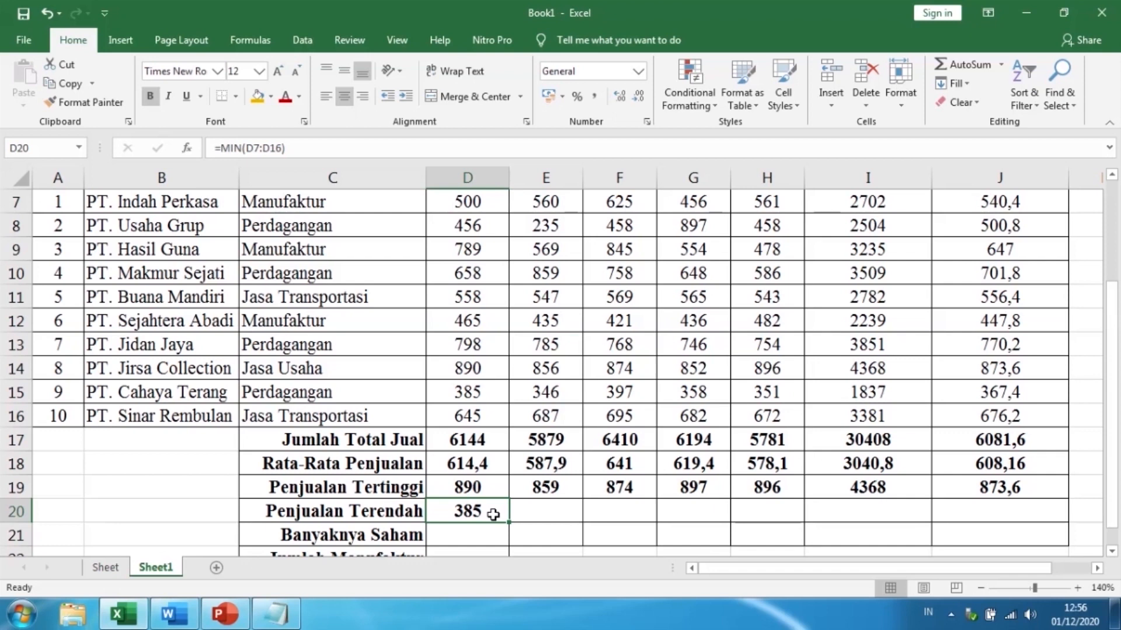
{"action": "left_click", "coordinate": [470, 395]}
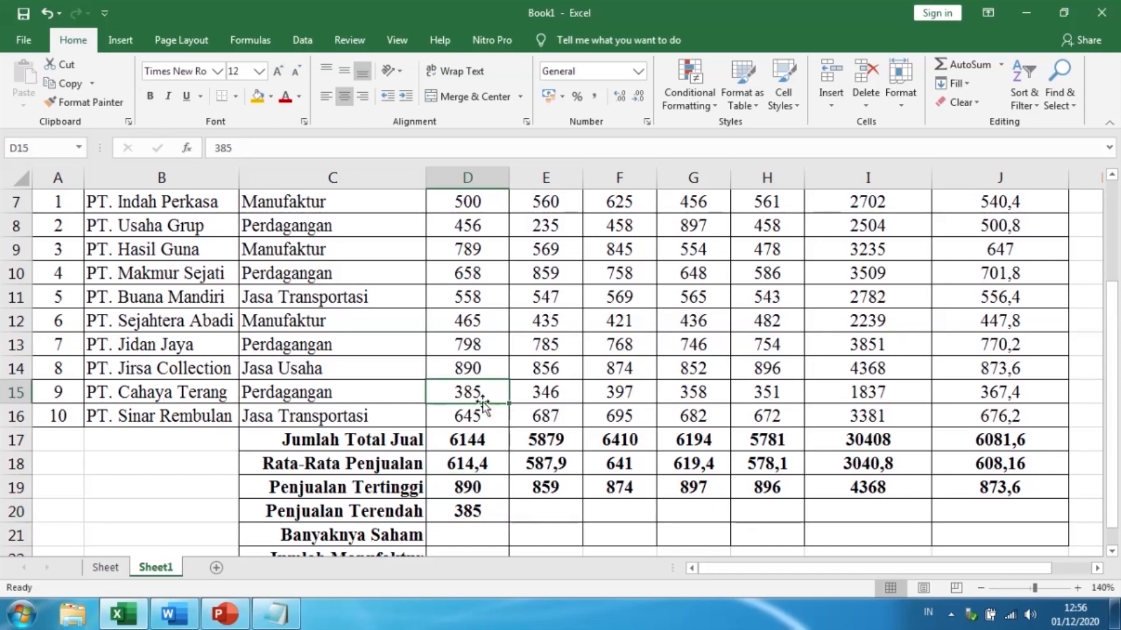
{"action": "left_click", "coordinate": [505, 514]}
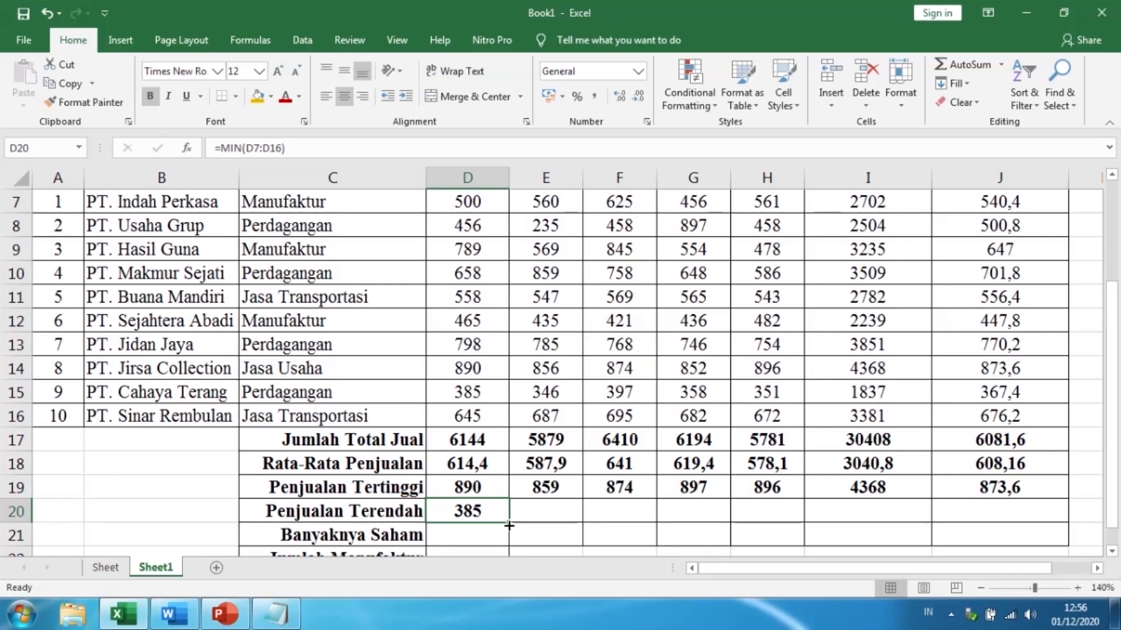
{"action": "left_click_drag", "start_coordinate": [509, 526], "coordinate": [1054, 516]}
- Enter =COUNT(D7:D16) as Banyaknya Saham in D21
{"action": "scroll", "coordinate": [714, 447], "scroll_direction": "down", "scroll_amount": 2}
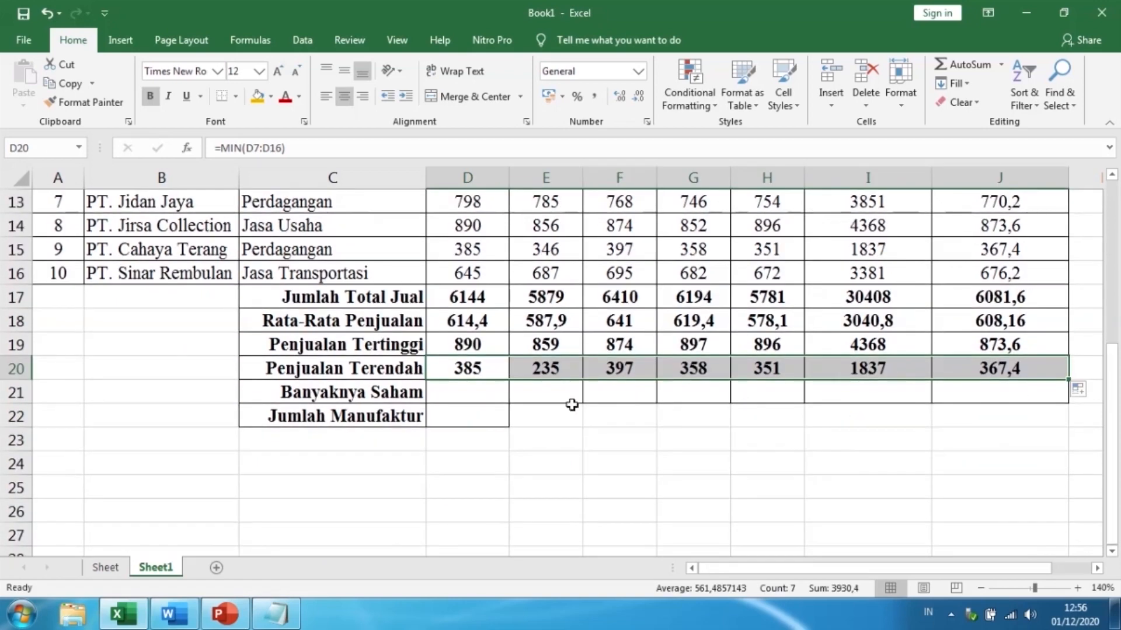
{"action": "left_click", "coordinate": [471, 395]}
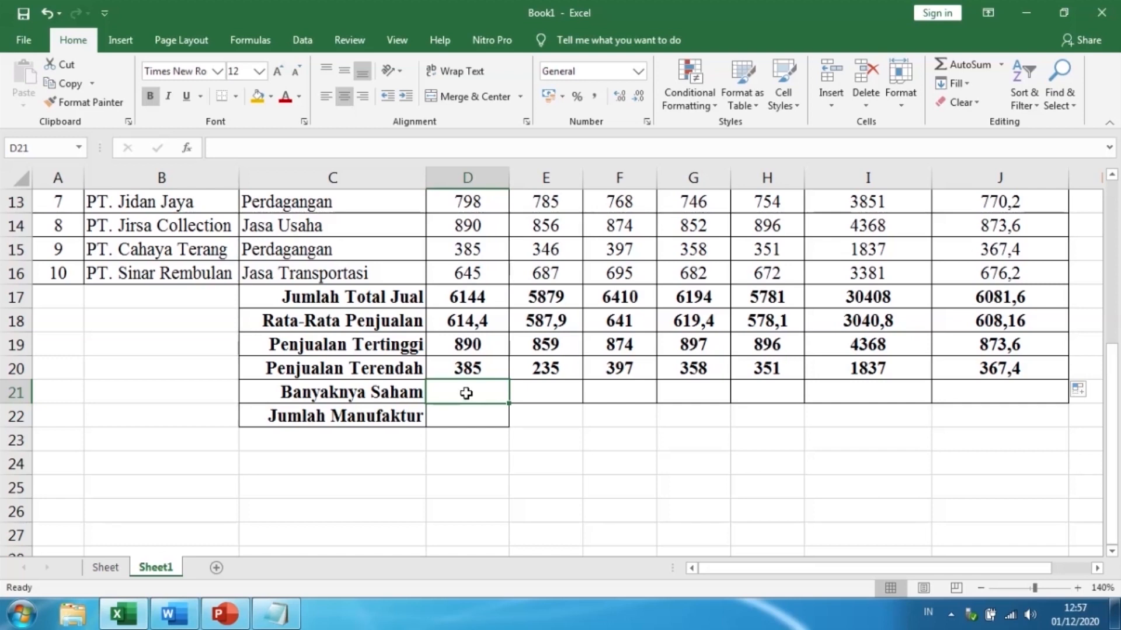
{"action": "type", "text": "=C"}
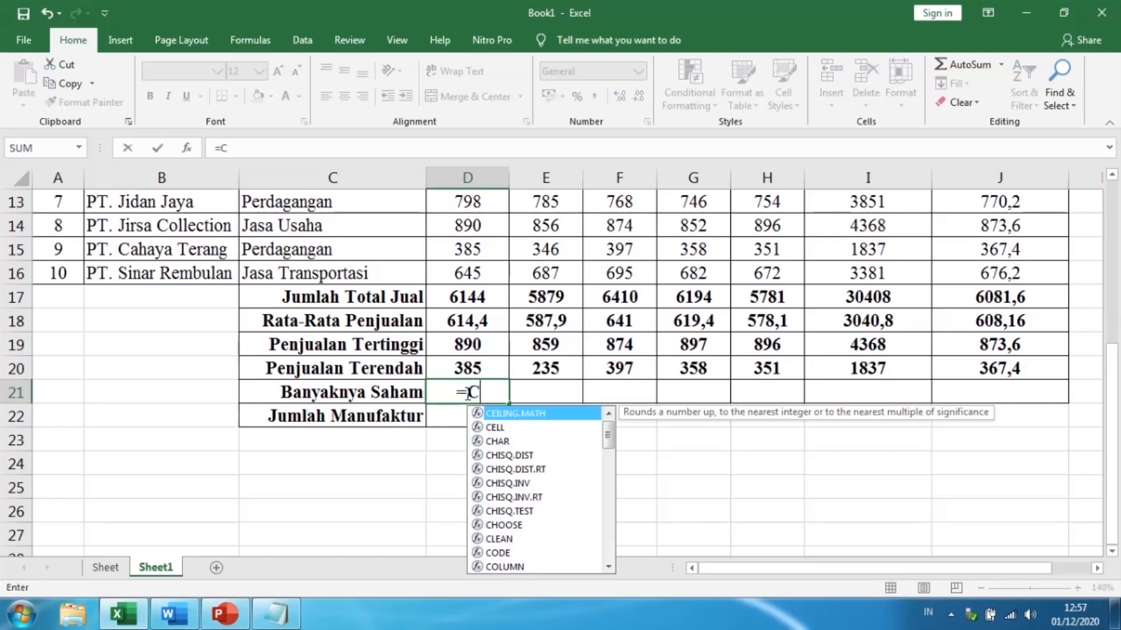
{"action": "type", "text": "OUNT("}
{"action": "scroll", "coordinate": [515, 308], "scroll_direction": "up", "scroll_amount": 2}
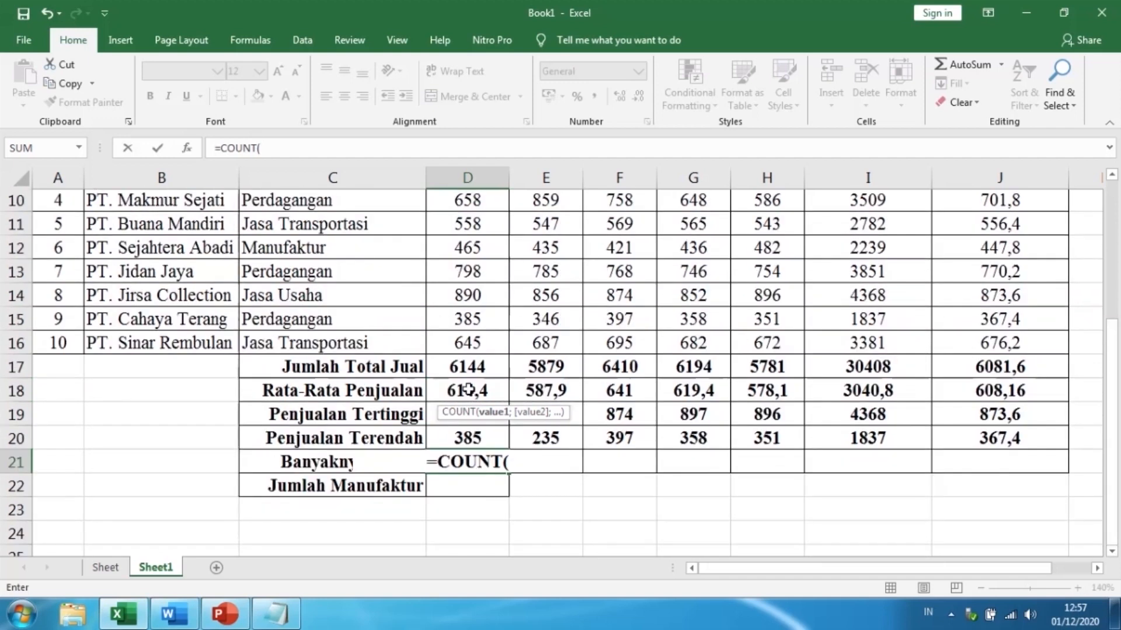
{"action": "left_click_drag", "start_coordinate": [481, 207], "coordinate": [474, 412]}
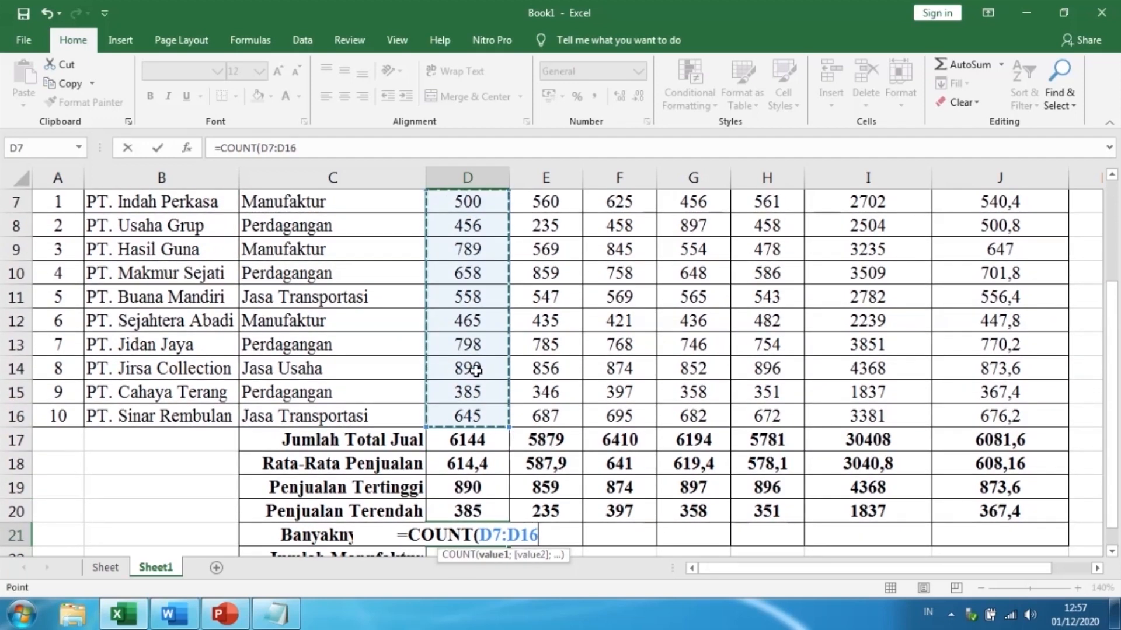
{"action": "type", "text": ")"}
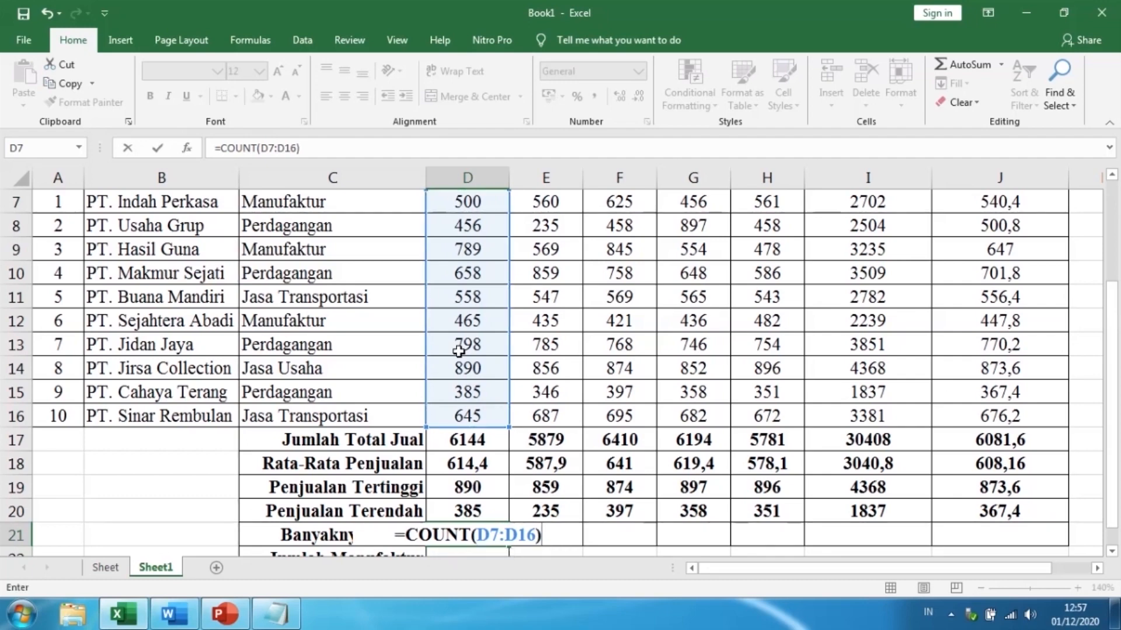
{"action": "key", "text": "Return"}
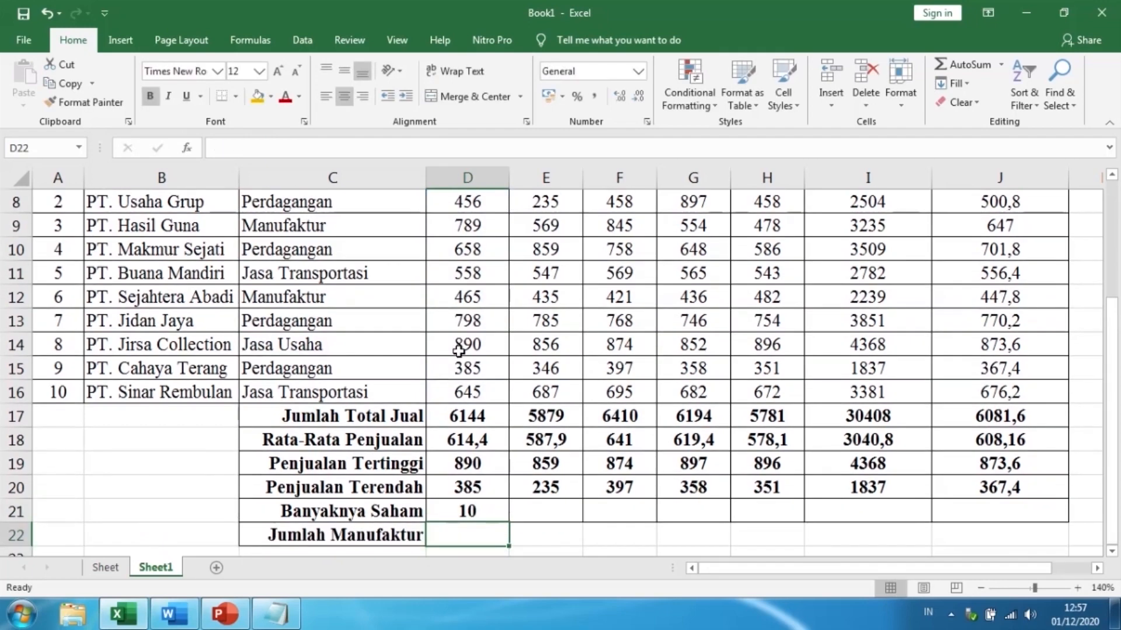
- Check the Banyaknya Saham result against the numbered company rows and fill the D21 formula across the row through J21
{"action": "left_click", "coordinate": [482, 510]}
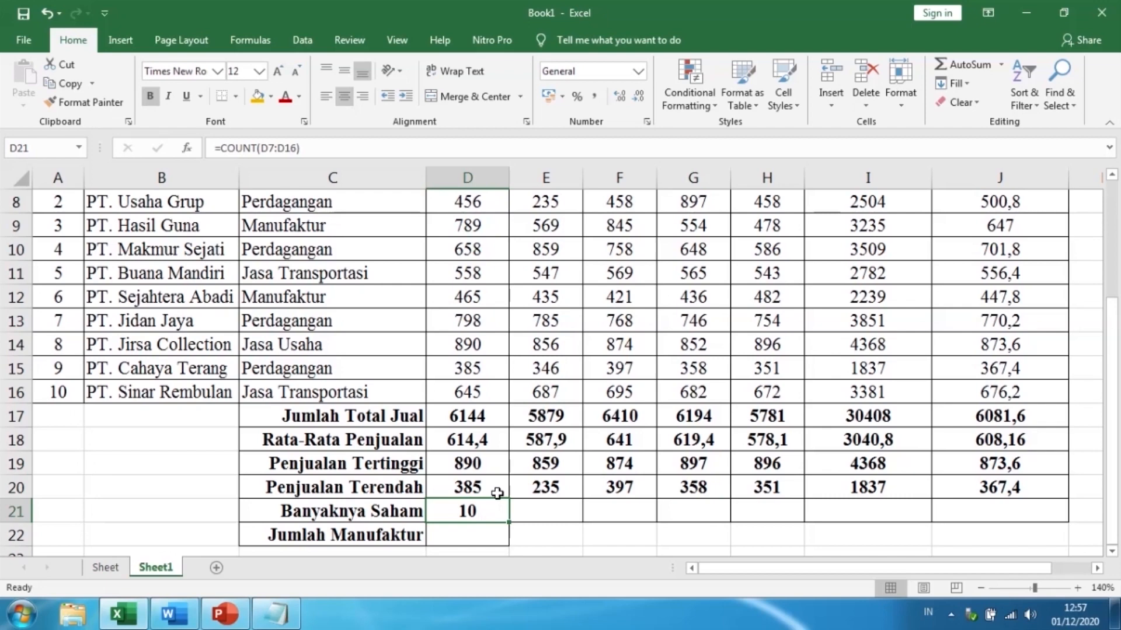
{"action": "scroll", "coordinate": [302, 431], "scroll_direction": "up", "scroll_amount": 1}
{"action": "scroll", "coordinate": [512, 493], "scroll_direction": "down", "scroll_amount": 1}
{"action": "scroll", "coordinate": [322, 446], "scroll_direction": "up", "scroll_amount": 1}
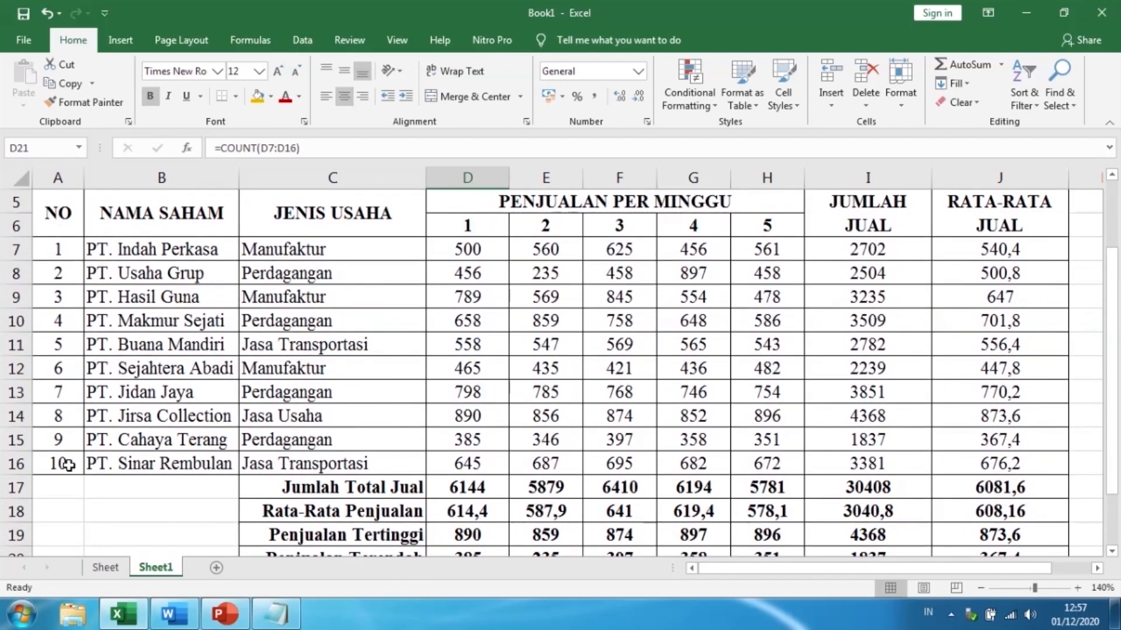
{"action": "scroll", "coordinate": [507, 452], "scroll_direction": "down", "scroll_amount": 2}
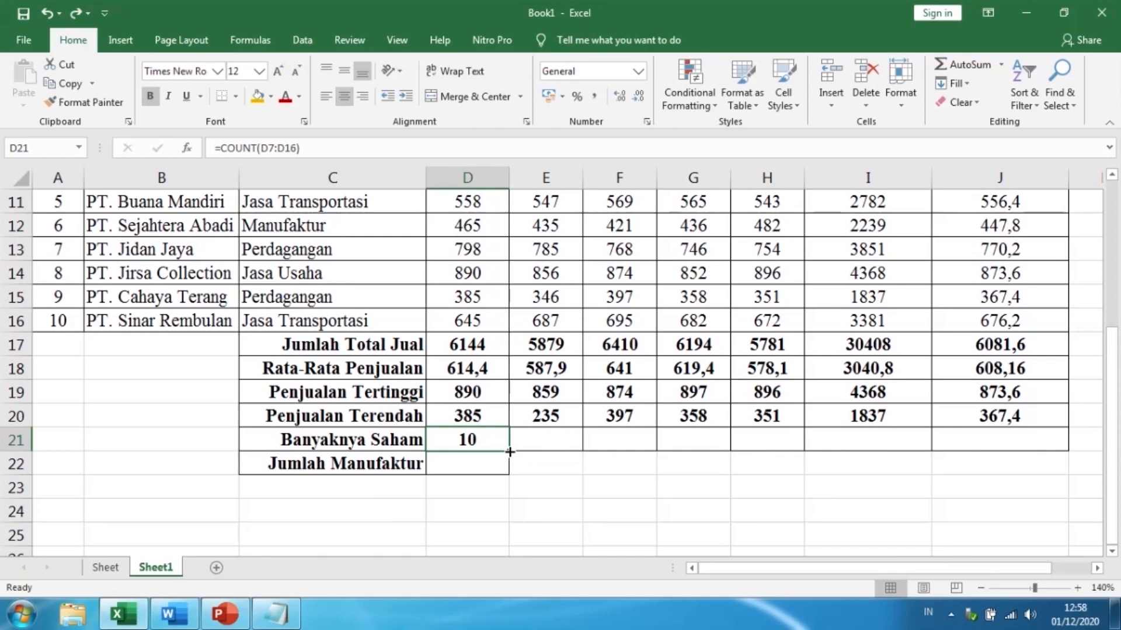
{"action": "left_click_drag", "start_coordinate": [509, 451], "coordinate": [1014, 446]}
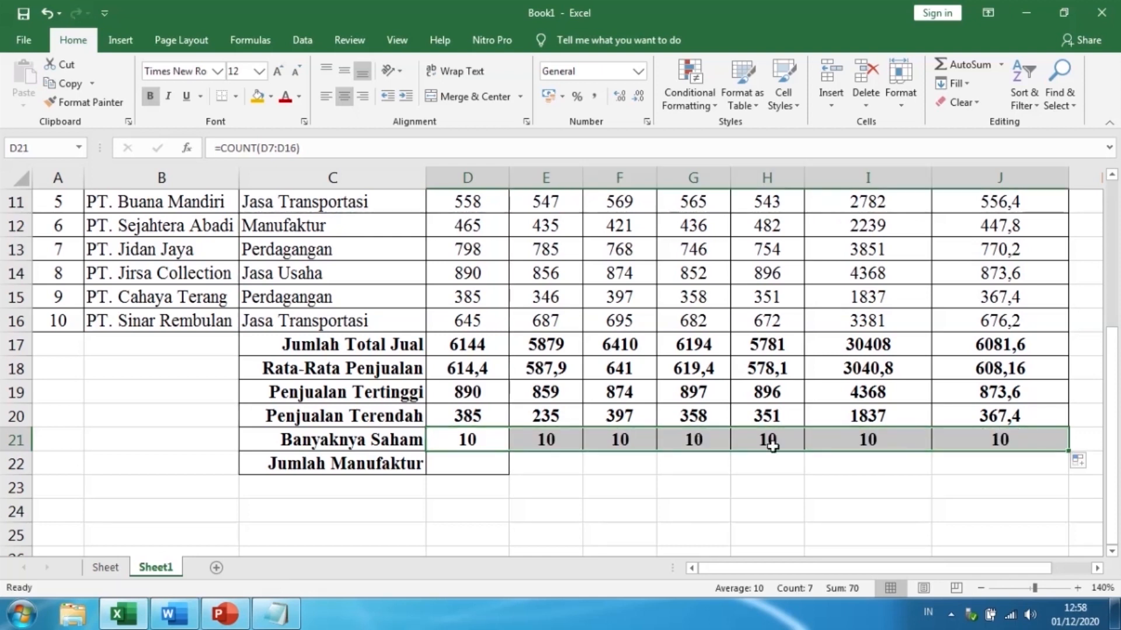
{"action": "left_click", "coordinate": [467, 440]}
{"action": "scroll", "coordinate": [466, 409], "scroll_direction": "up", "scroll_amount": 2}
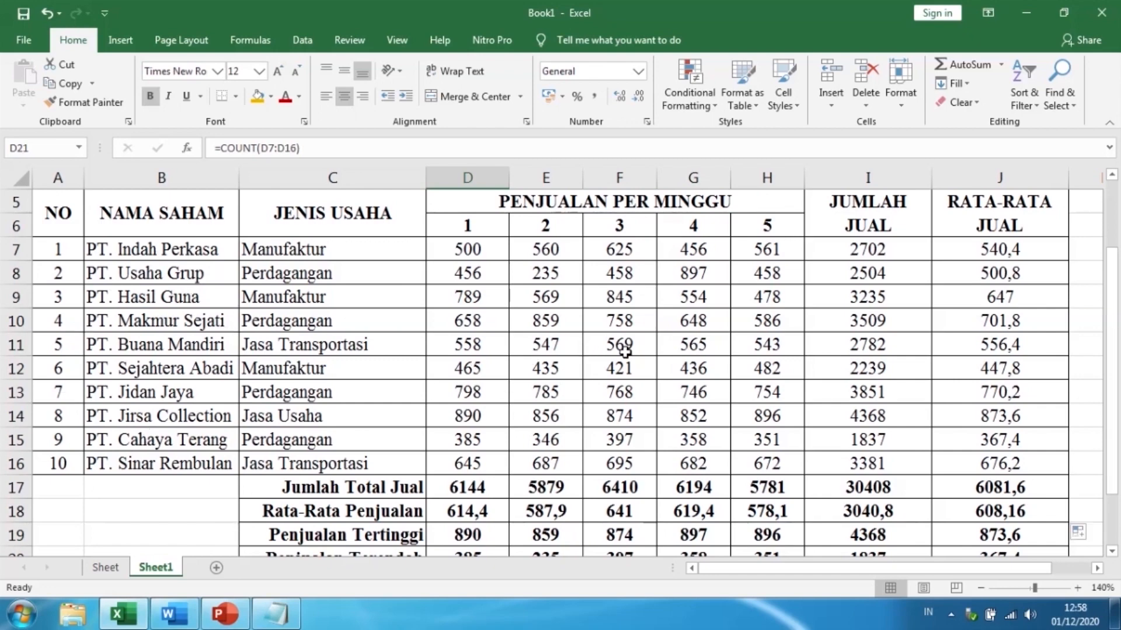
{"action": "scroll", "coordinate": [525, 409], "scroll_direction": "down", "scroll_amount": 2}
- Examine the Jenis Usaha column to identify the companies classified as Manufaktur
{"action": "left_click", "coordinate": [478, 471]}
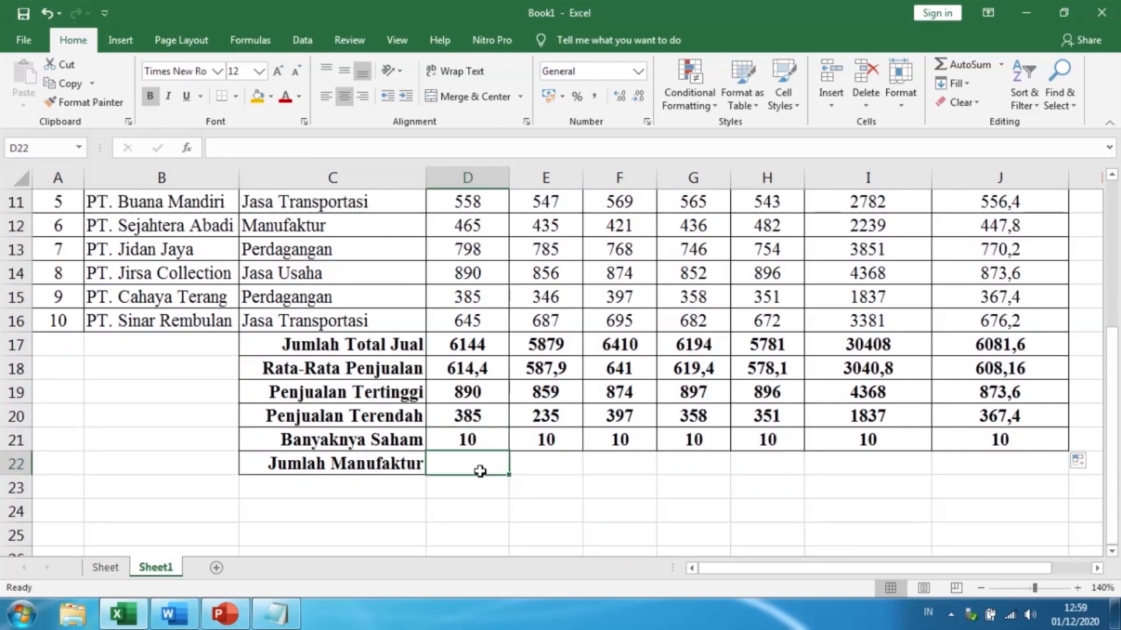
{"action": "scroll", "coordinate": [232, 455], "scroll_direction": "up", "scroll_amount": 2}
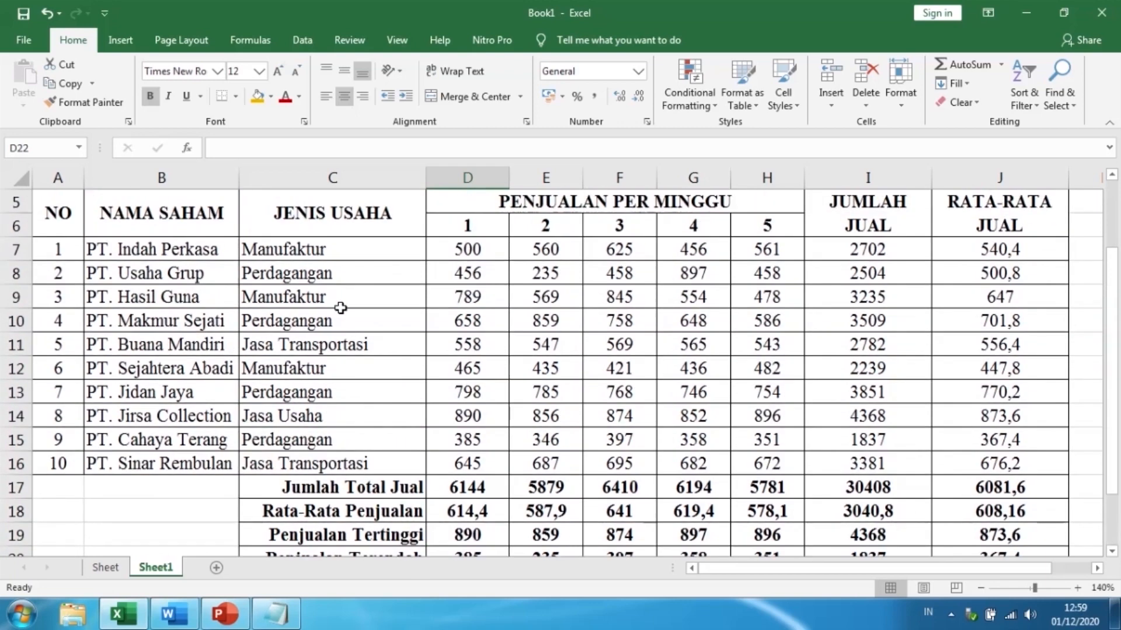
{"action": "left_click", "coordinate": [349, 247]}
{"action": "left_click", "coordinate": [332, 300]}
{"action": "scroll", "coordinate": [331, 301], "scroll_direction": "down", "scroll_amount": 1}
{"action": "left_click", "coordinate": [345, 302]}
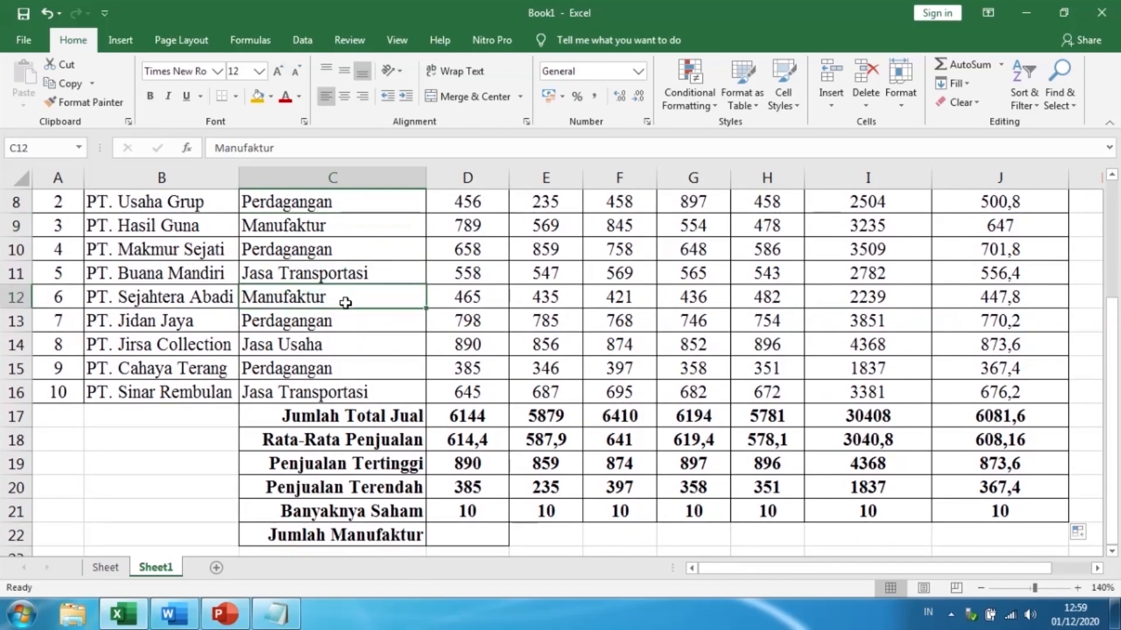
{"action": "scroll", "coordinate": [479, 461], "scroll_direction": "down", "scroll_amount": 1}
- Enter =COUNTIF(C7:C16;"Manufaktur") as Jumlah Manufaktur in D22
{"action": "left_click", "coordinate": [479, 461]}
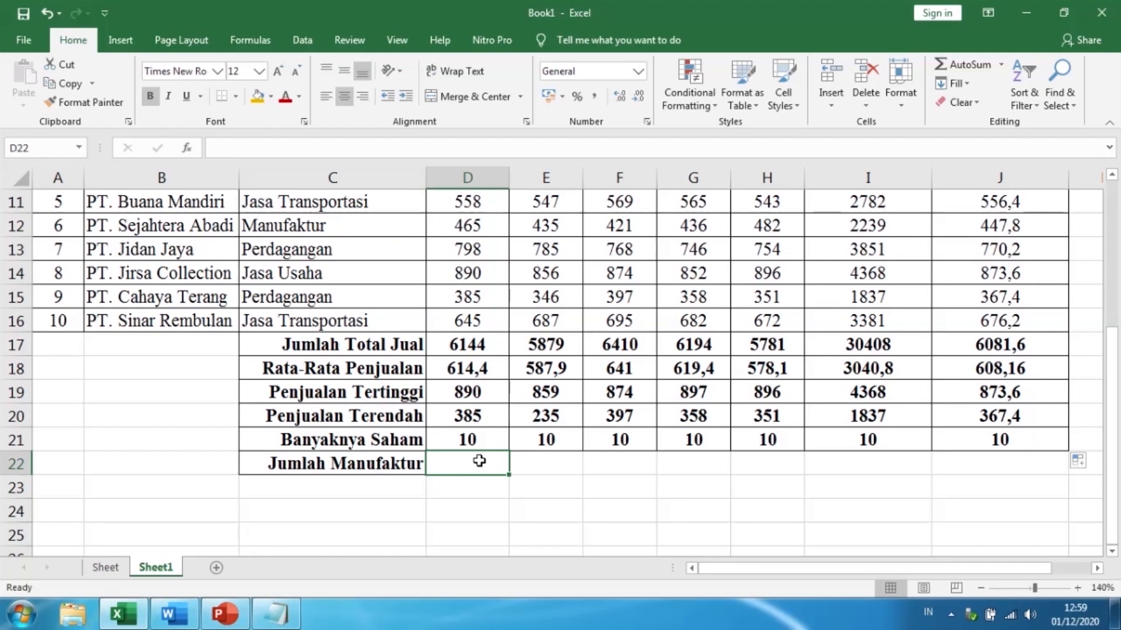
{"action": "type", "text": "="}
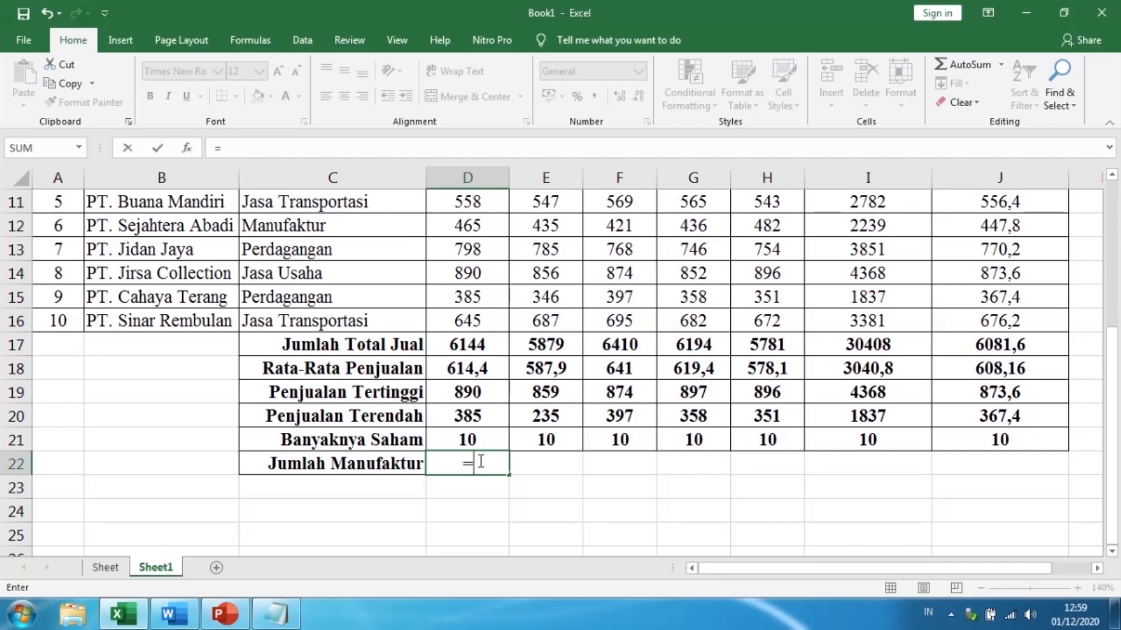
{"action": "type", "text": "COUNT"}
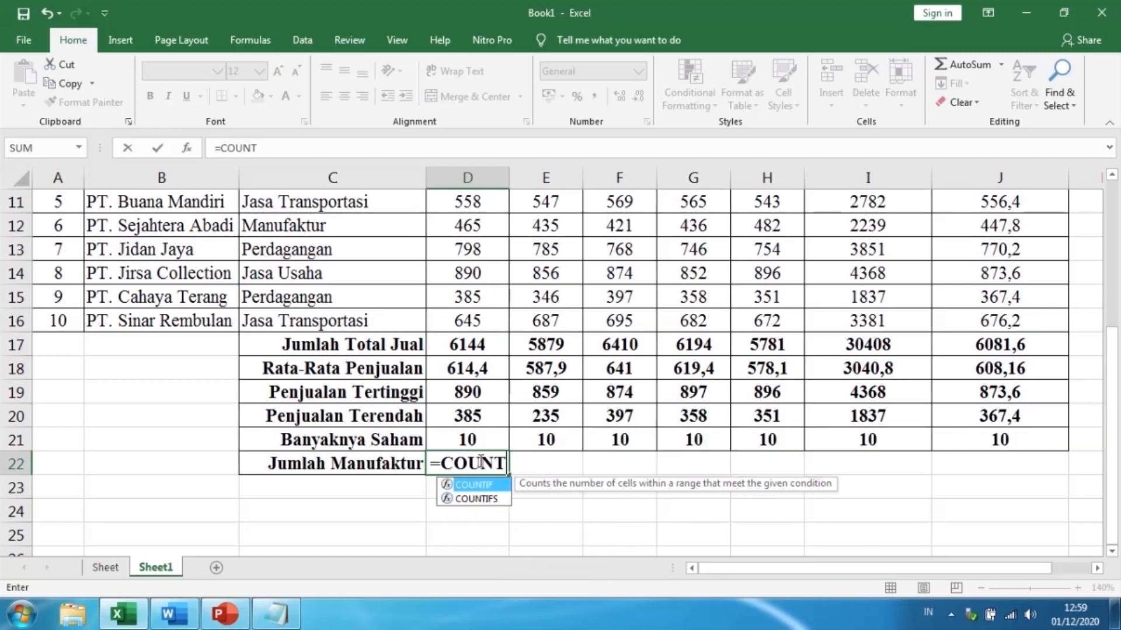
{"action": "type", "text": "IF("}
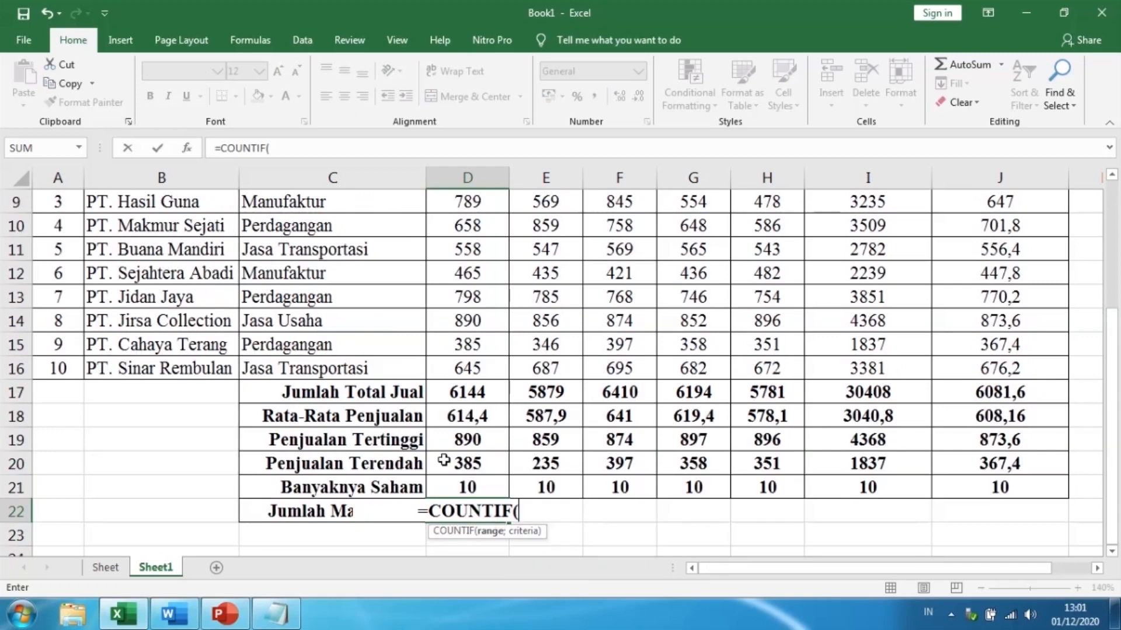
{"action": "scroll", "coordinate": [402, 419], "scroll_direction": "up", "scroll_amount": 1}
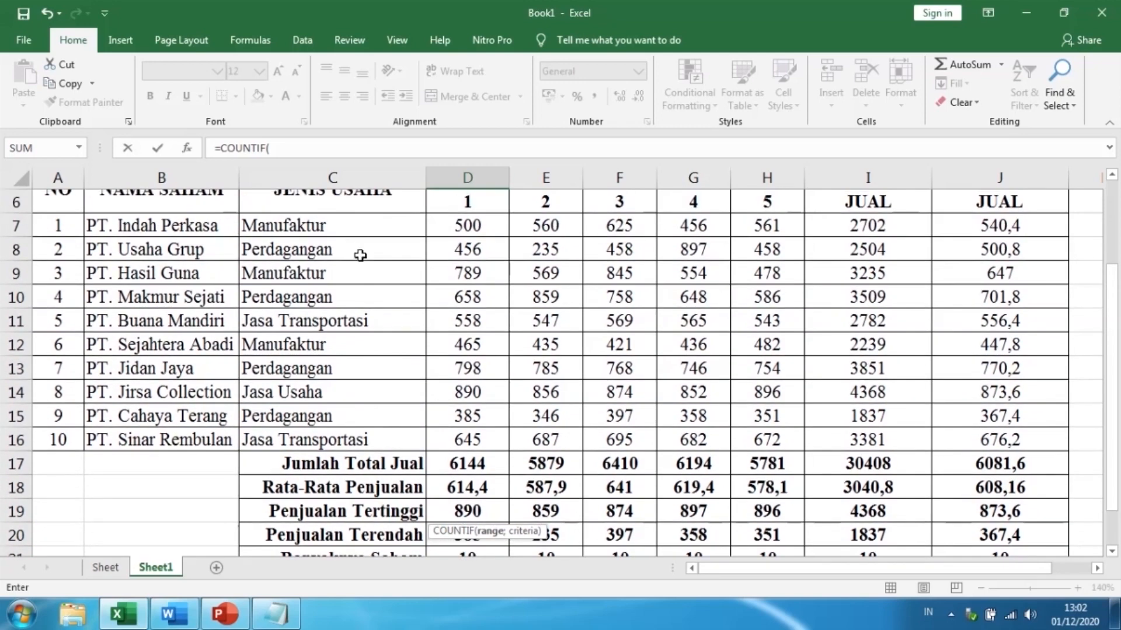
{"action": "left_click_drag", "start_coordinate": [356, 225], "coordinate": [357, 441]}
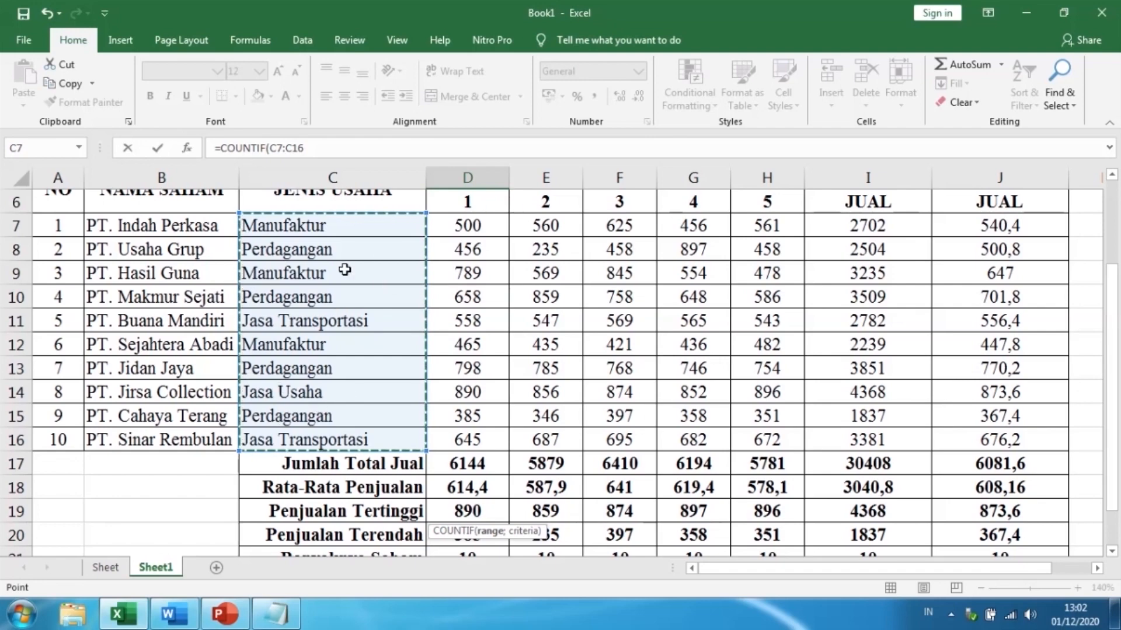
{"action": "scroll", "coordinate": [352, 290], "scroll_direction": "down", "scroll_amount": 2}
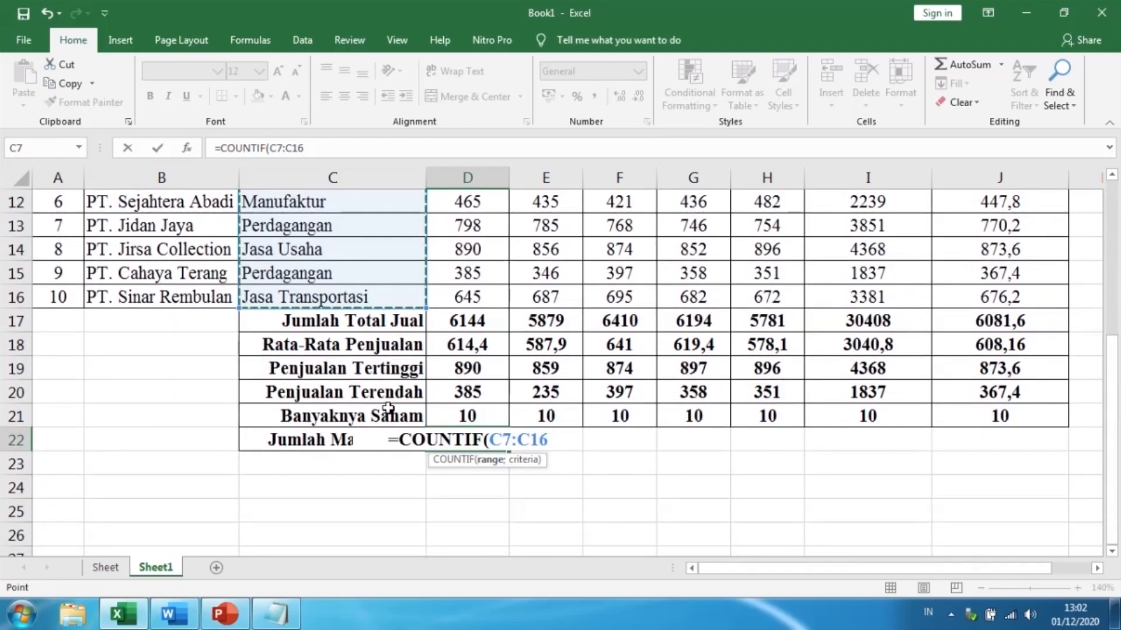
{"action": "type", "text": ";"}
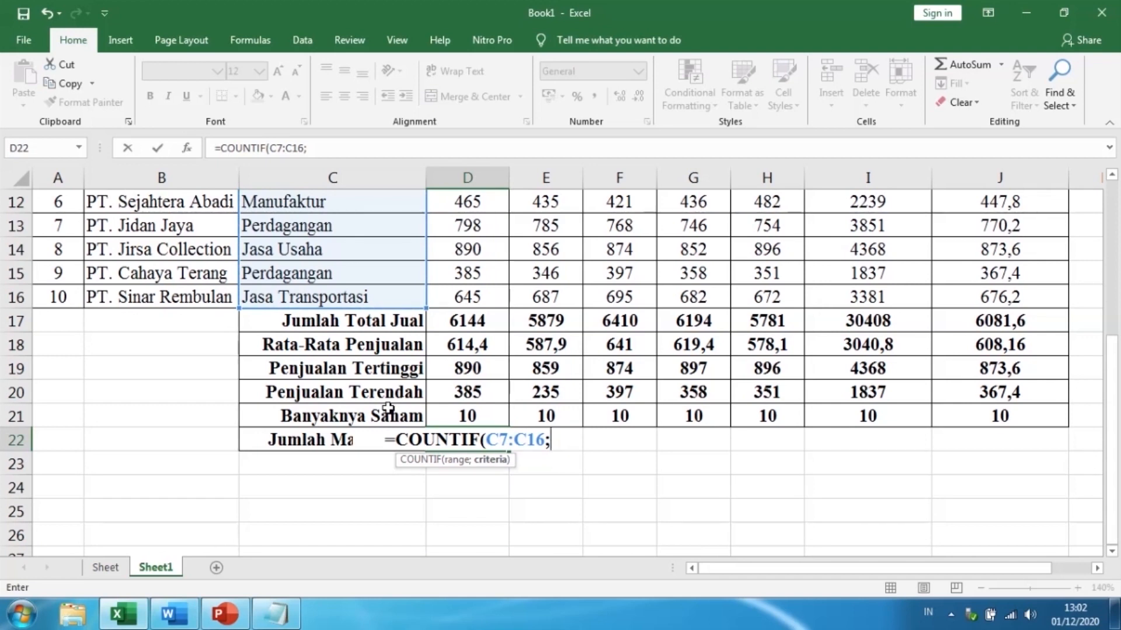
{"action": "type", "text": "\""}
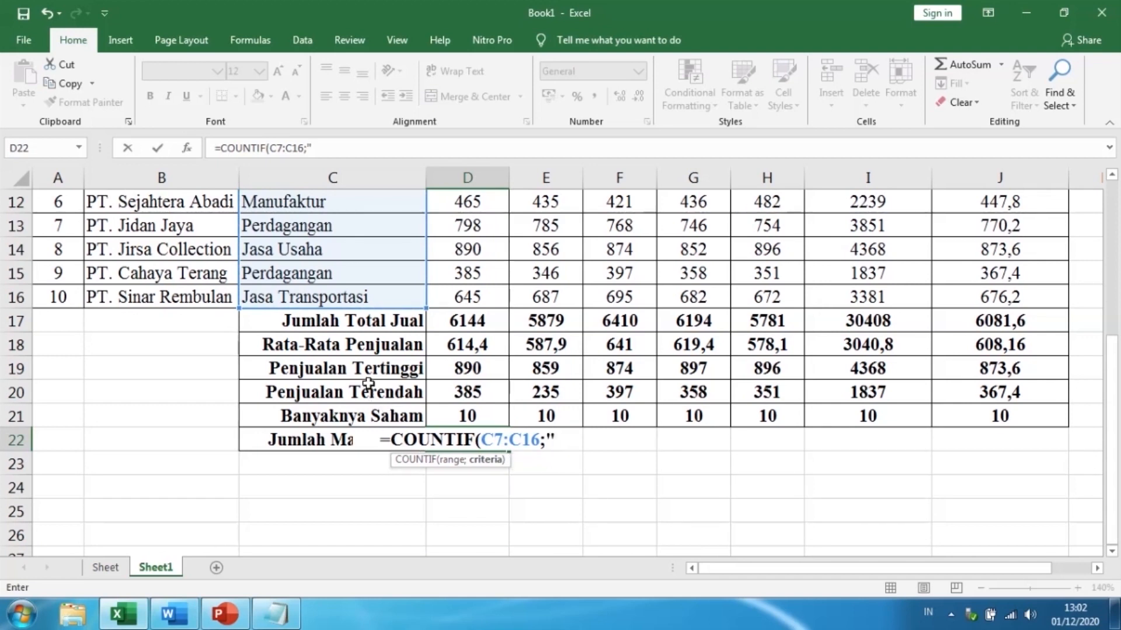
{"action": "type", "text": "Manufaktur"}
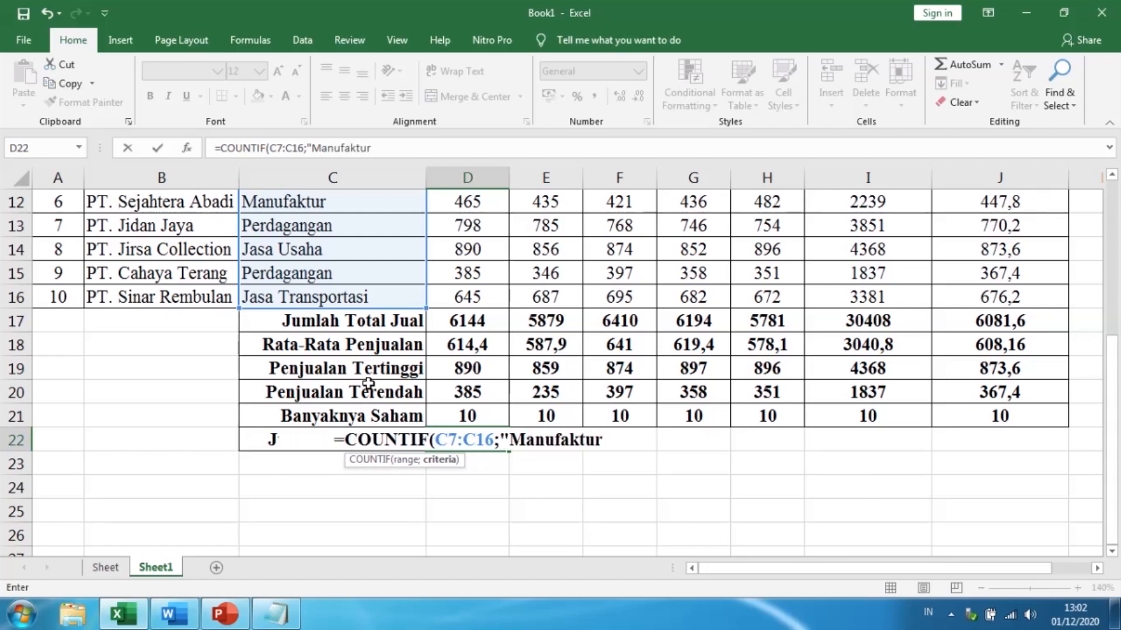
{"action": "type", "text": "\""}
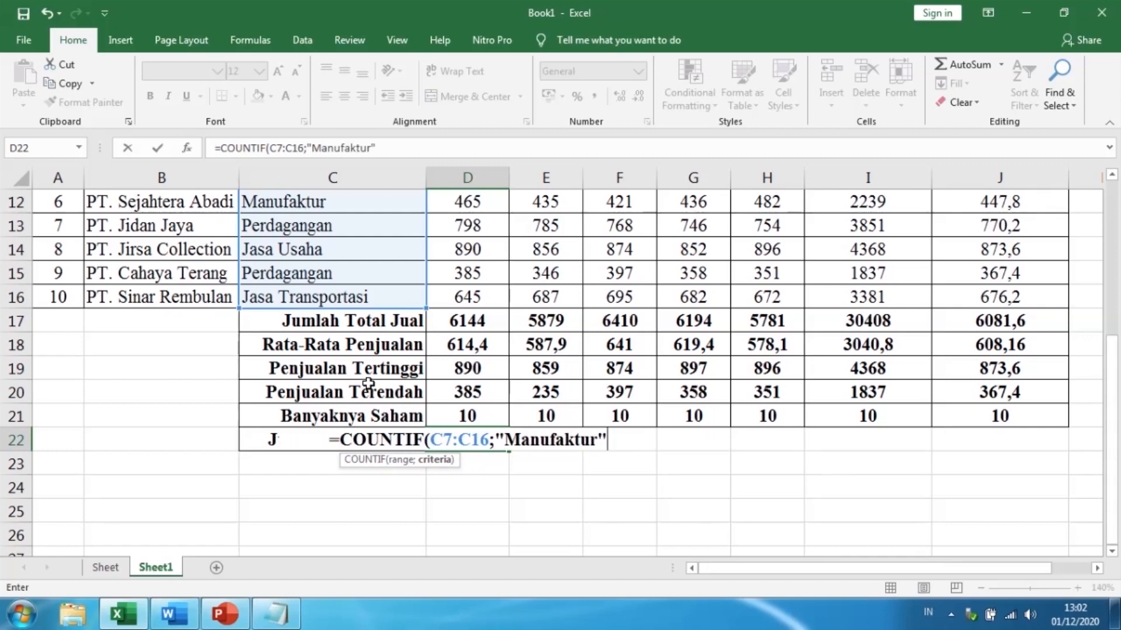
{"action": "type", "text": ")"}
{"action": "key", "text": "Return"}
- Check the Jumlah Manufaktur result in D22 against the Manufaktur entries in the Jenis Usaha column
{"action": "left_click", "coordinate": [483, 446]}
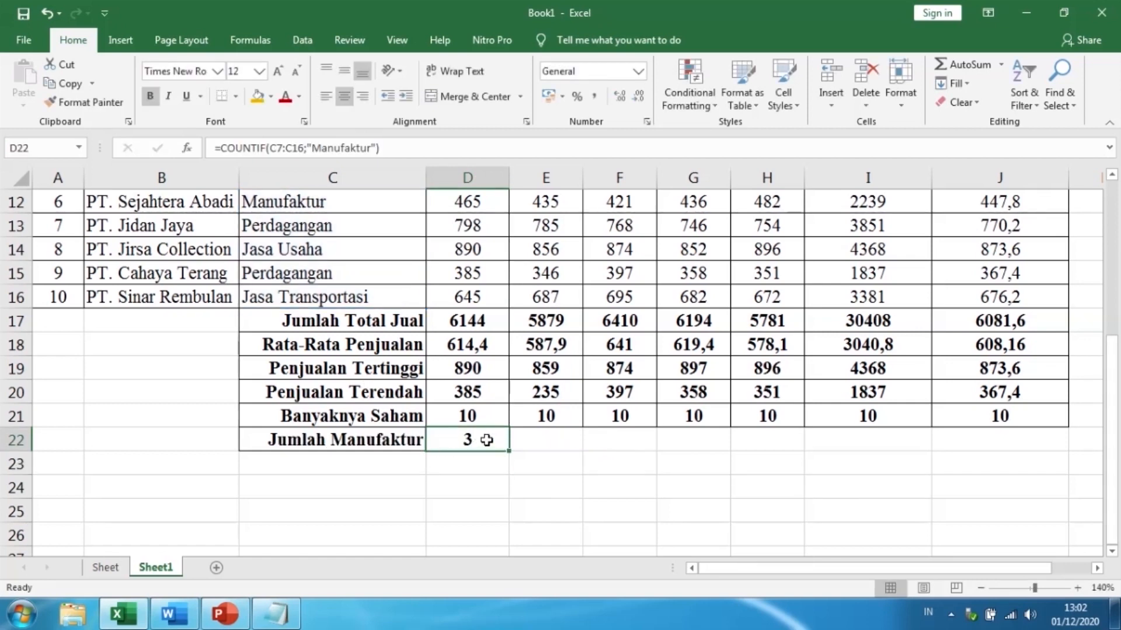
{"action": "scroll", "coordinate": [432, 457], "scroll_direction": "up", "scroll_amount": 2}
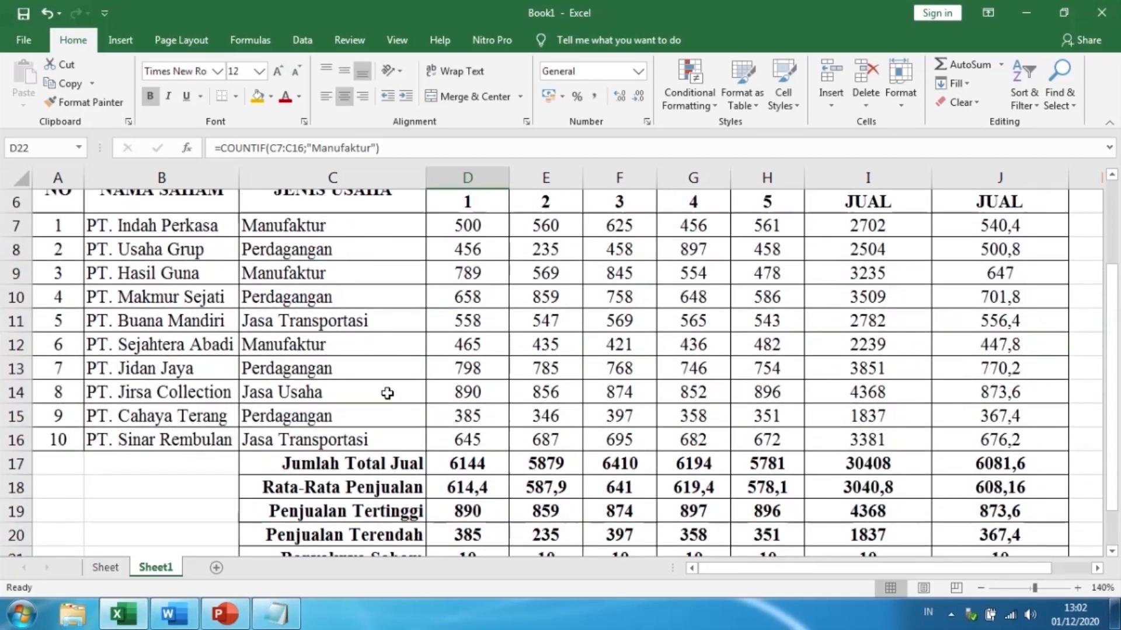
{"action": "left_click", "coordinate": [354, 226]}
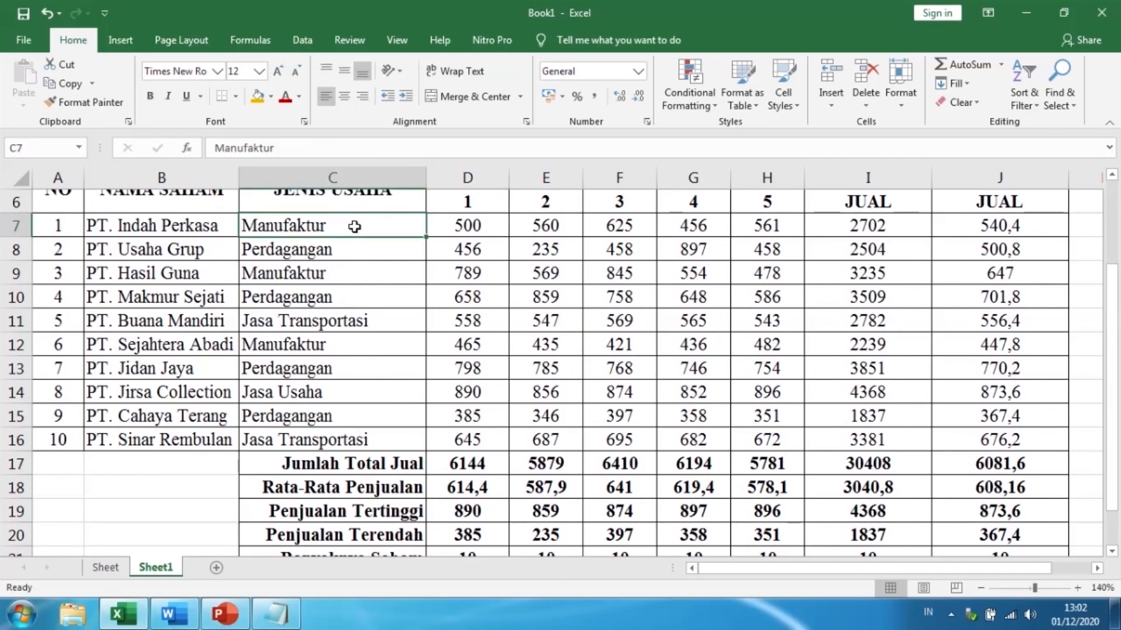
{"action": "left_click", "coordinate": [336, 278]}
{"action": "left_click", "coordinate": [283, 344]}
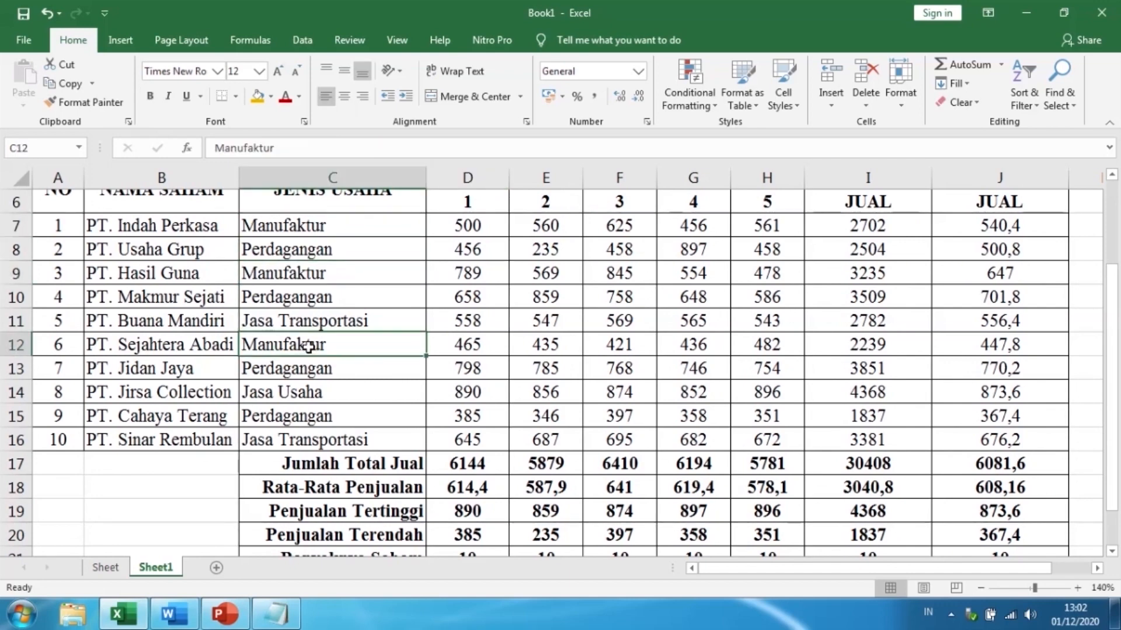
{"action": "scroll", "coordinate": [405, 358], "scroll_direction": "down", "scroll_amount": 1}
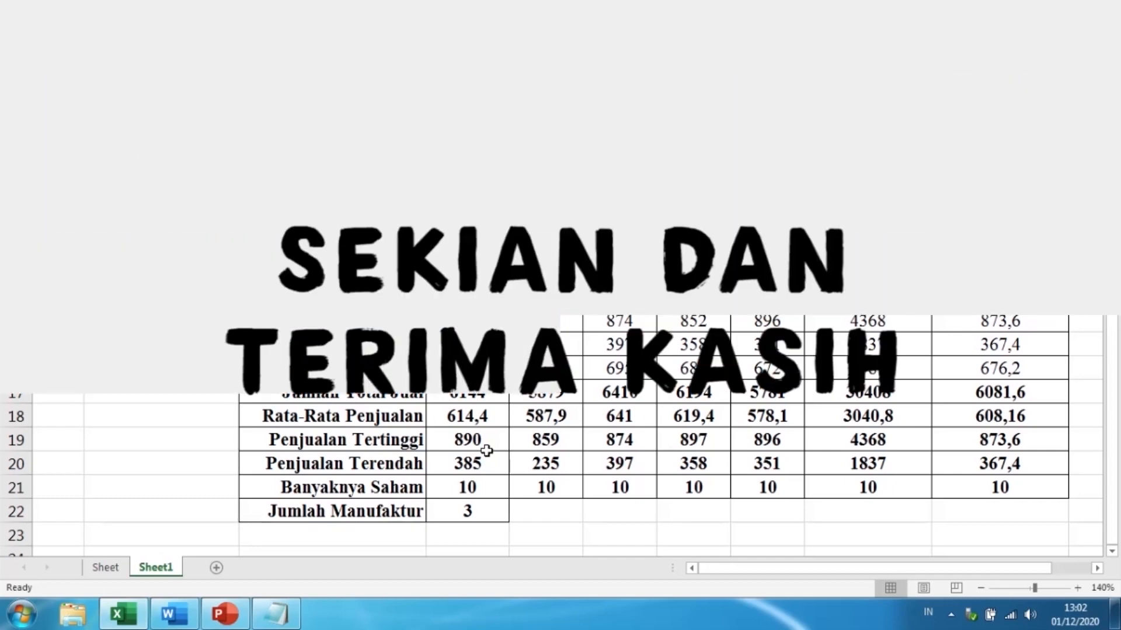